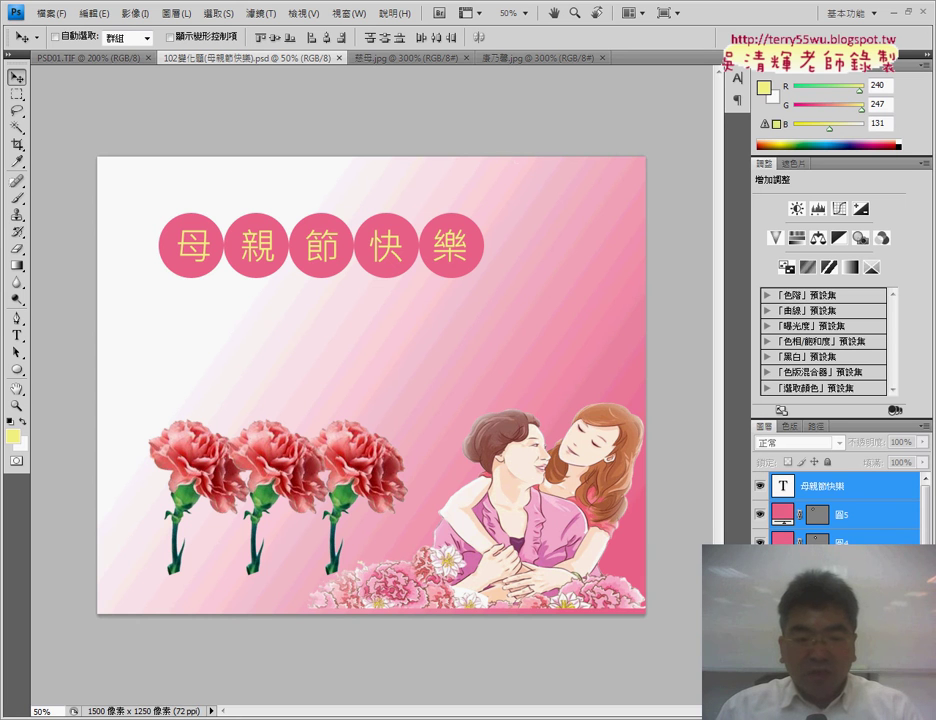
Switch from the Photoshop card to Chrome, where the carnation photo is displayed
left_click(125, 706)
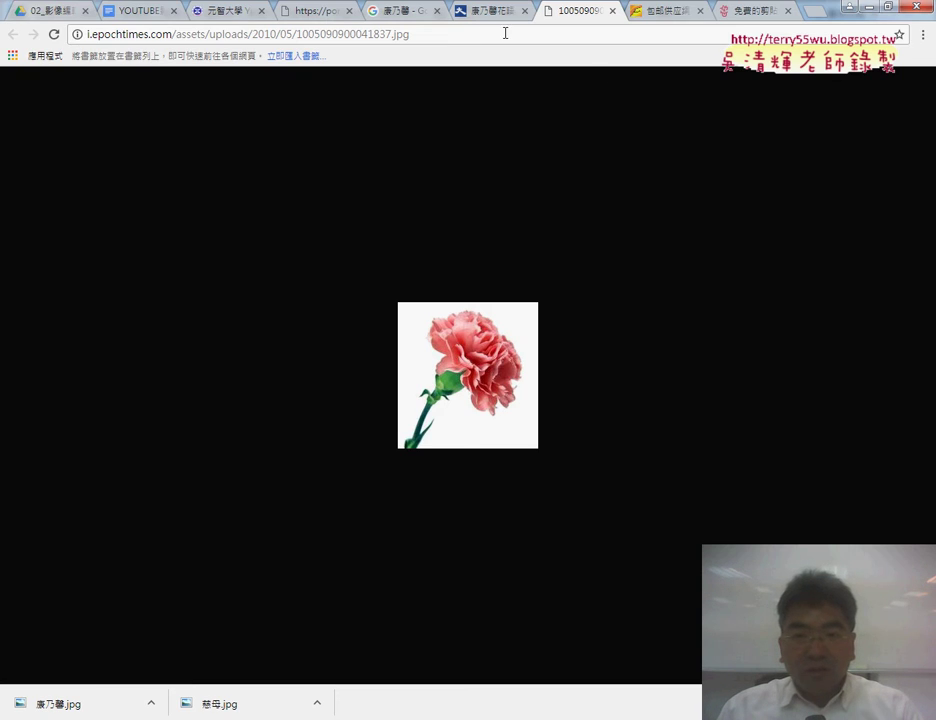
Bring up the 康乃馨 results, then go back to browse the 慈母 image search
left_click(409, 18)
scroll(420, 210, "up", 3)
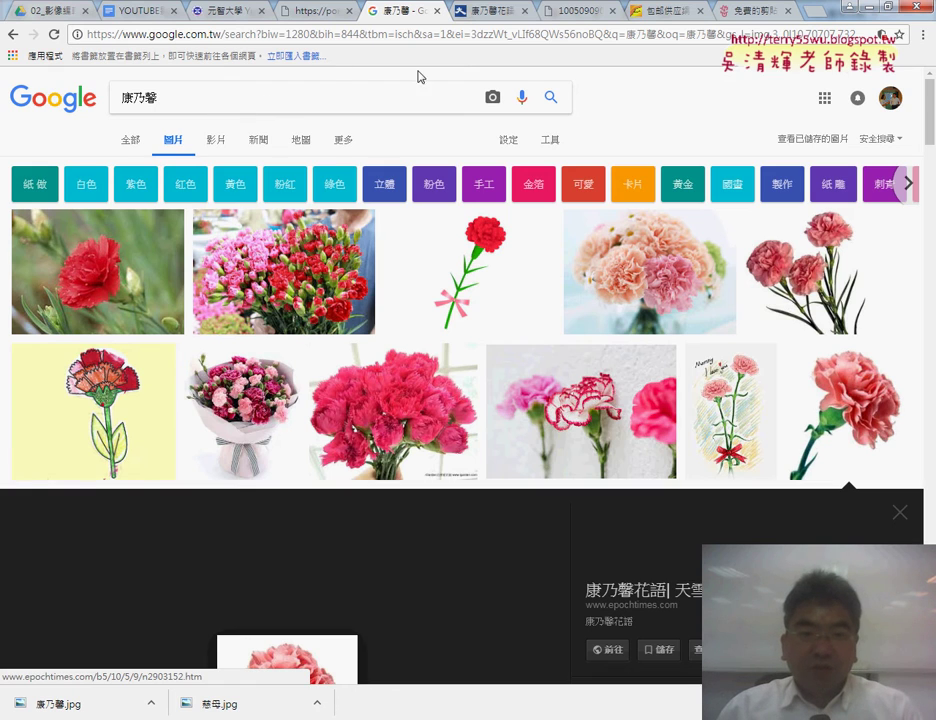
left_click(13, 35)
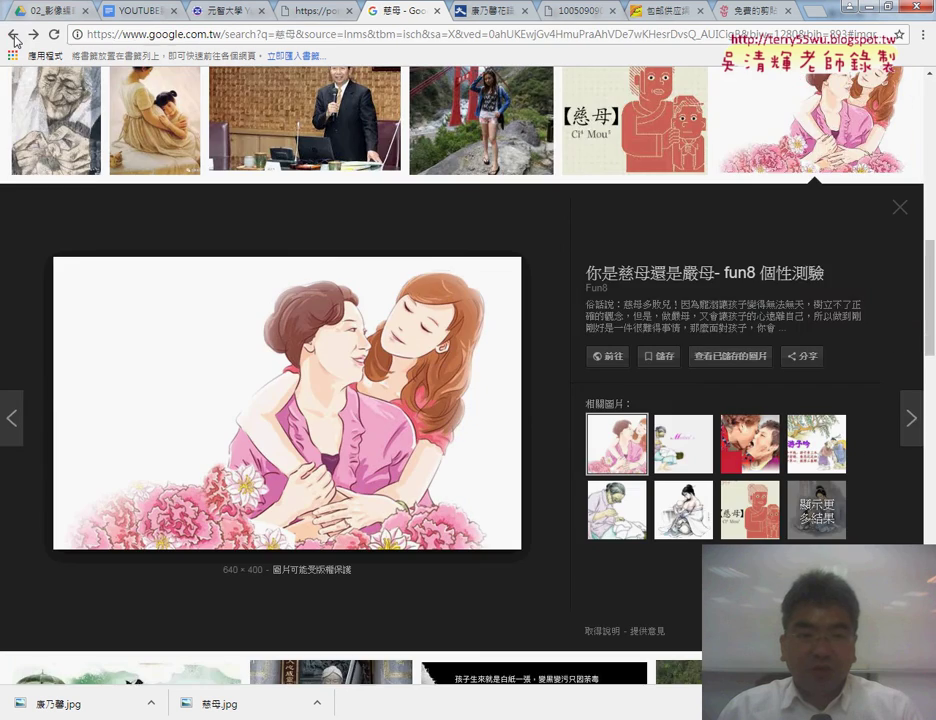
scroll(464, 428, "up", 3)
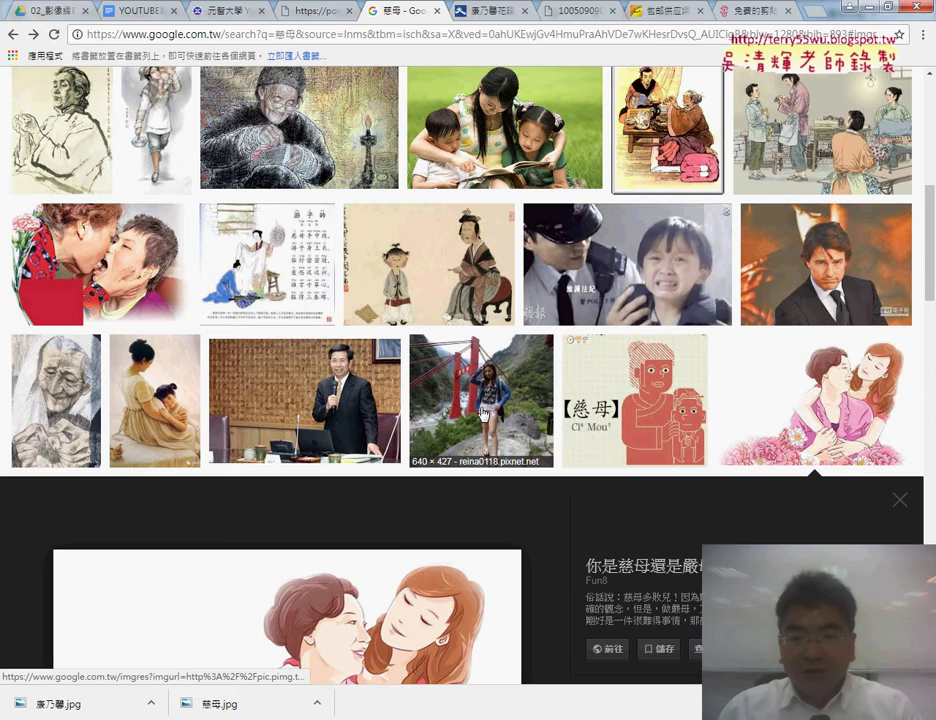
scroll(482, 410, "up", 2)
scroll(482, 410, "down", 1)
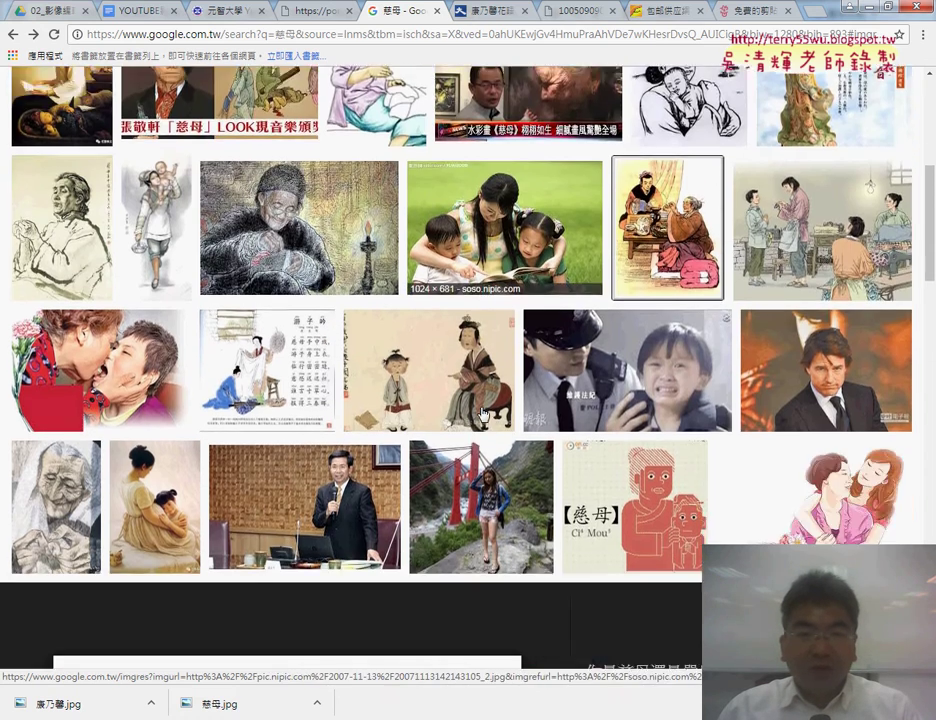
scroll(482, 410, "up", 2)
scroll(482, 410, "up", 1)
scroll(482, 410, "up", 1)
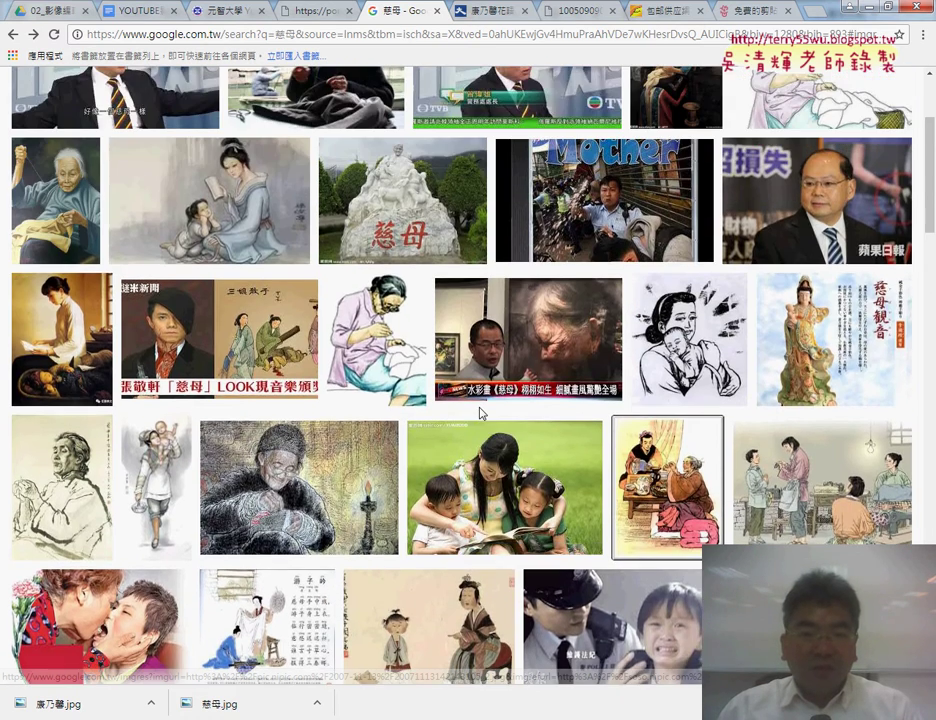
mouse_move(528, 340)
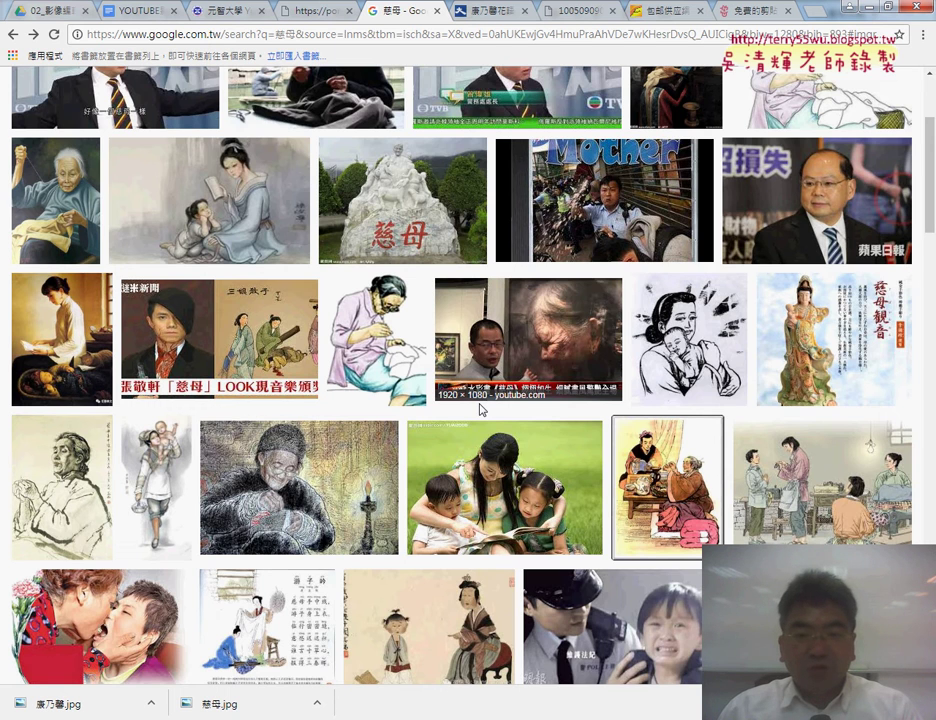
scroll(480, 408, "down", 2)
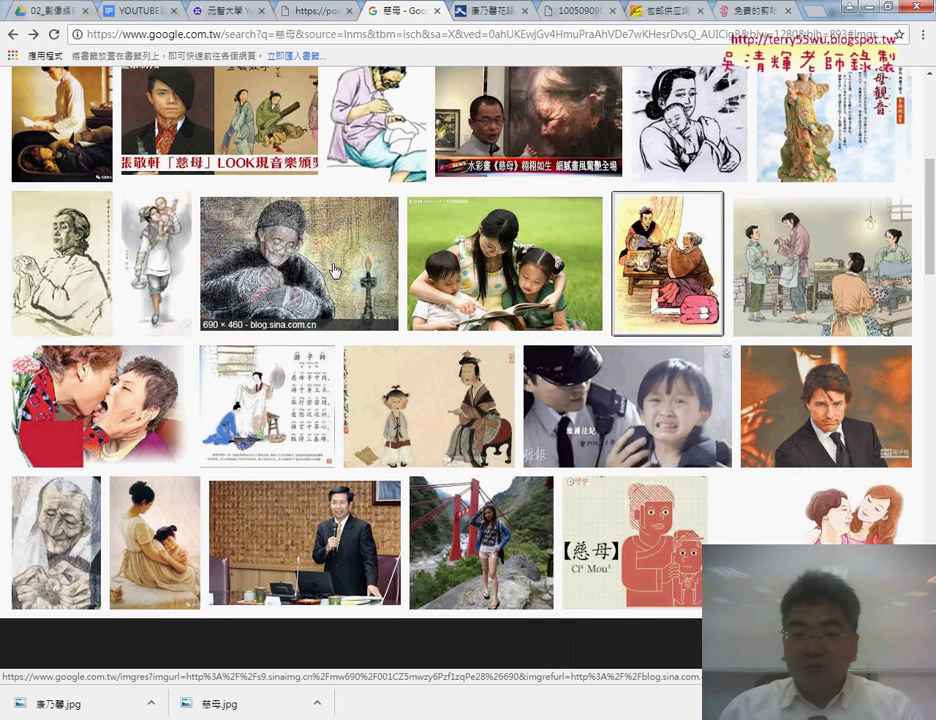
Preview the mother-and-daughter drawing, then return to the 康乃馨 image results
left_click(858, 515)
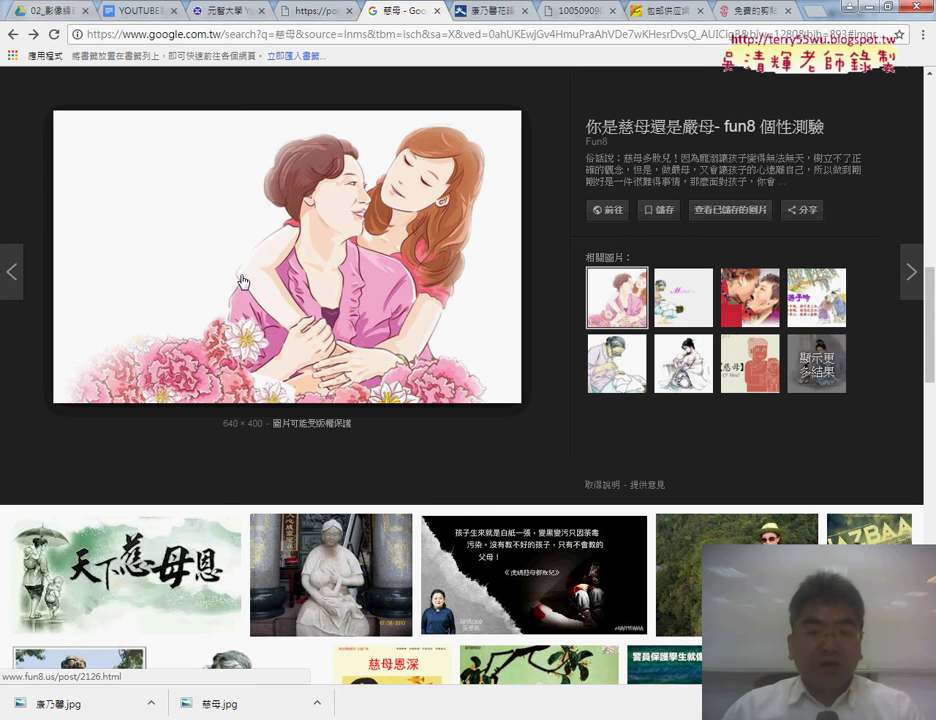
scroll(261, 284, "up", 1)
key("alt+Left")
scroll(400, 275, "up", 3)
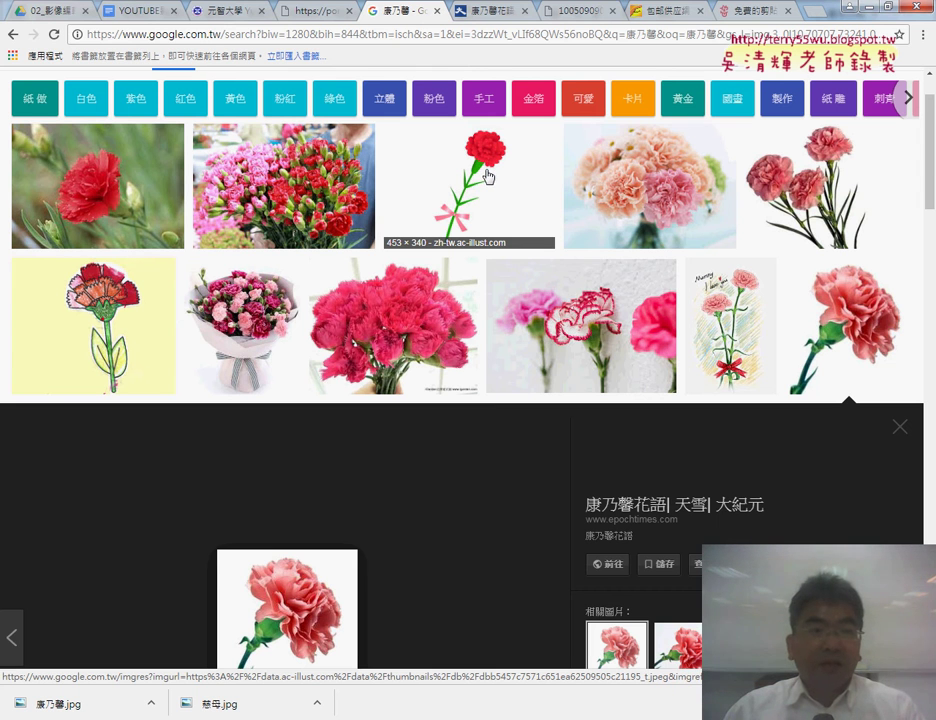
Open the pink carnation's source article page and bring up the image's options
scroll(424, 358, "down", 1)
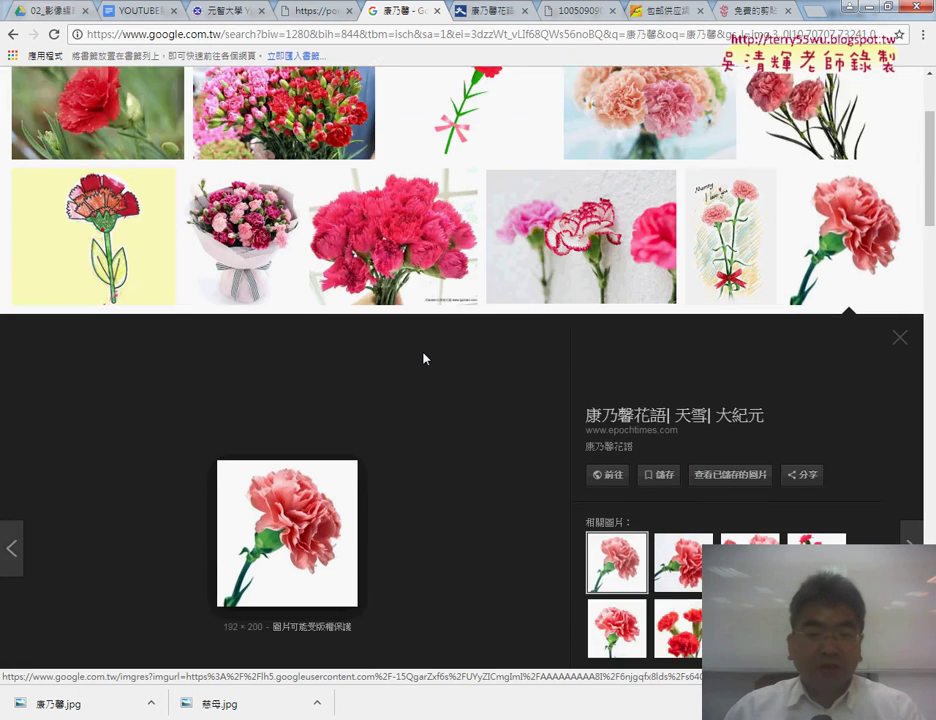
scroll(424, 358, "down", 2)
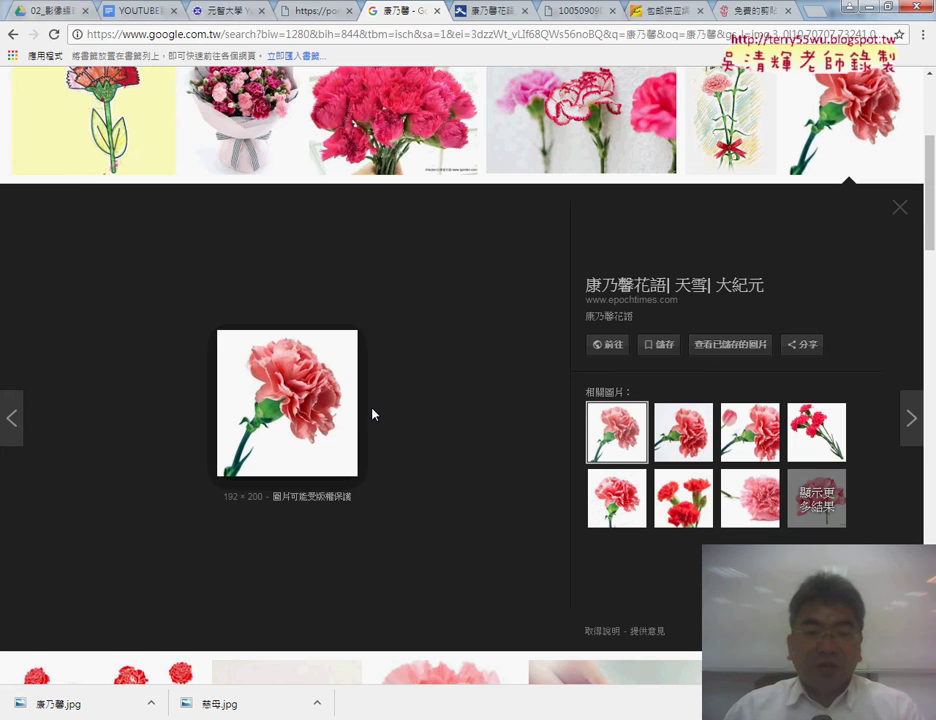
scroll(372, 413, "up", 2)
scroll(372, 413, "up", 1)
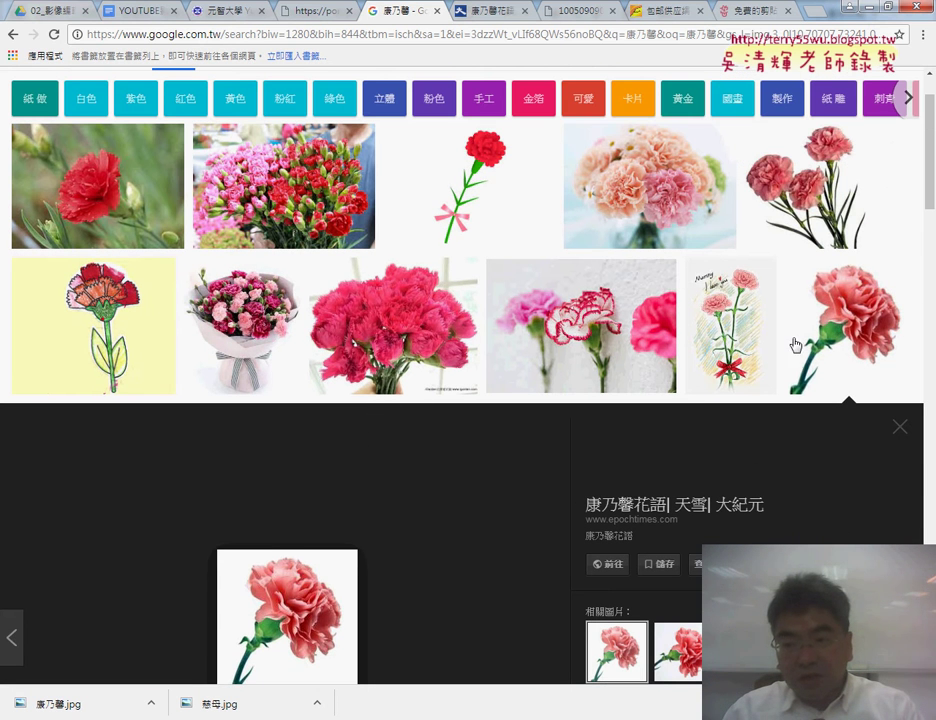
left_click(612, 566)
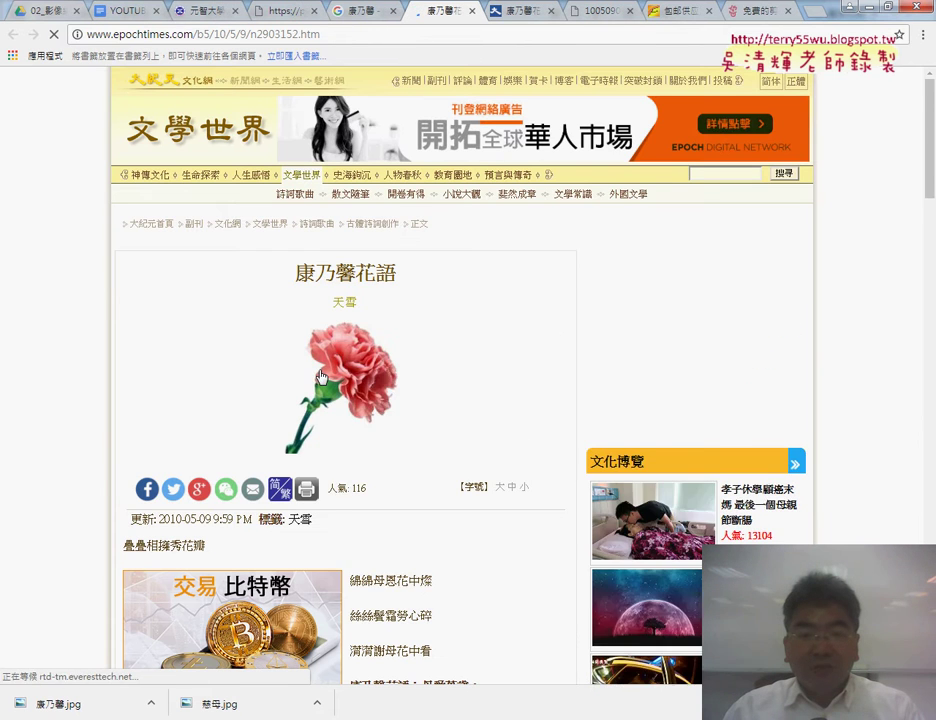
right_click(321, 376)
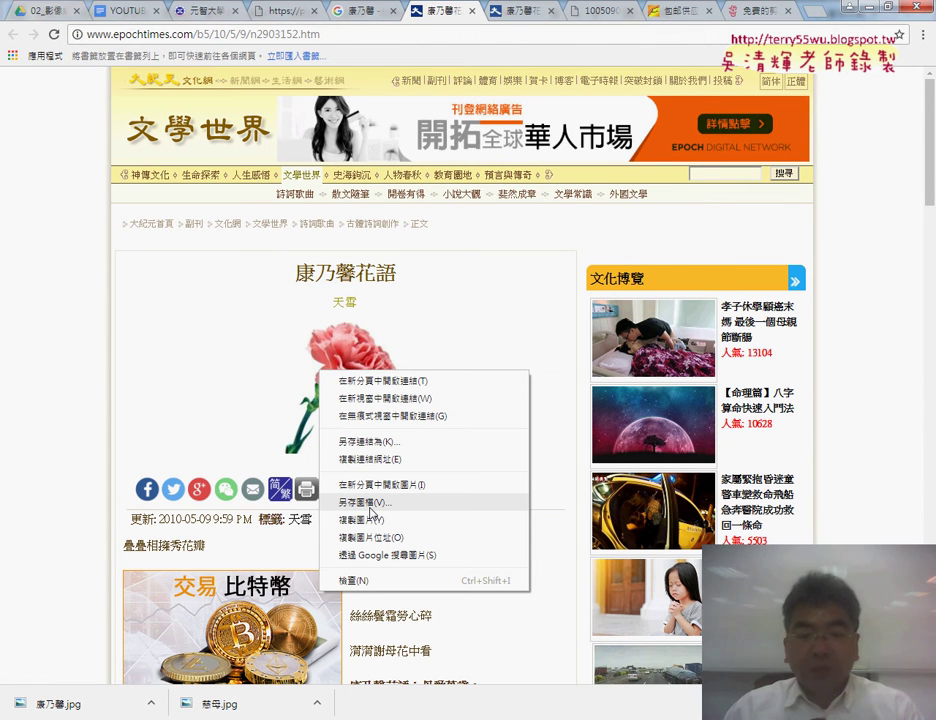
Show the download in the Downloads folder and select both 康乃馨.jpg and 慈母.jpg
left_click(316, 704)
left_click(316, 704)
left_click(350, 655)
left_click_drag(572, 342, 478, 212)
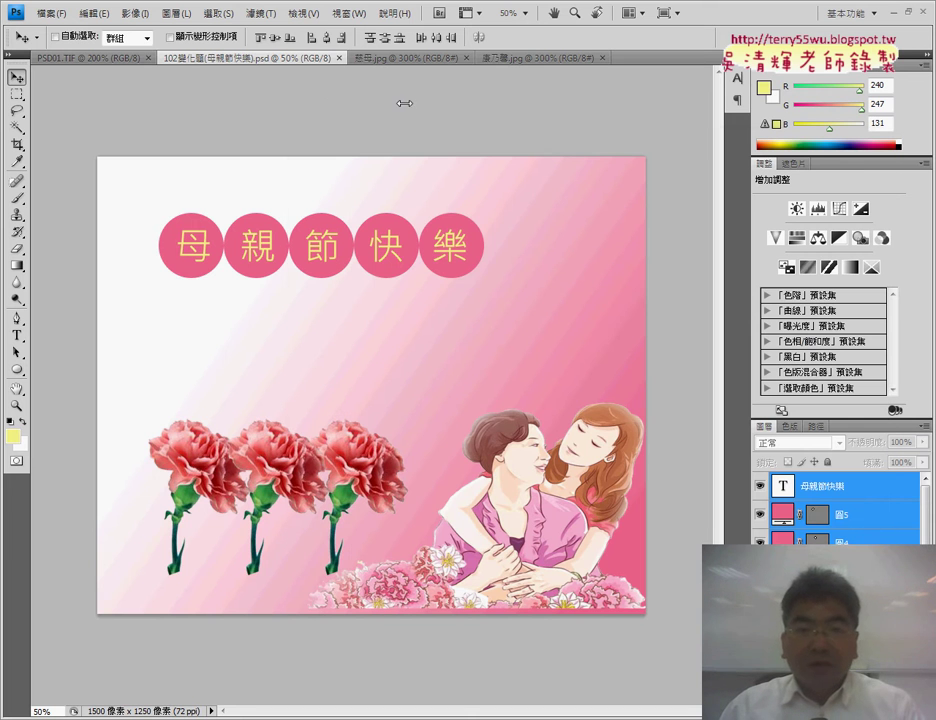
left_click(365, 97)
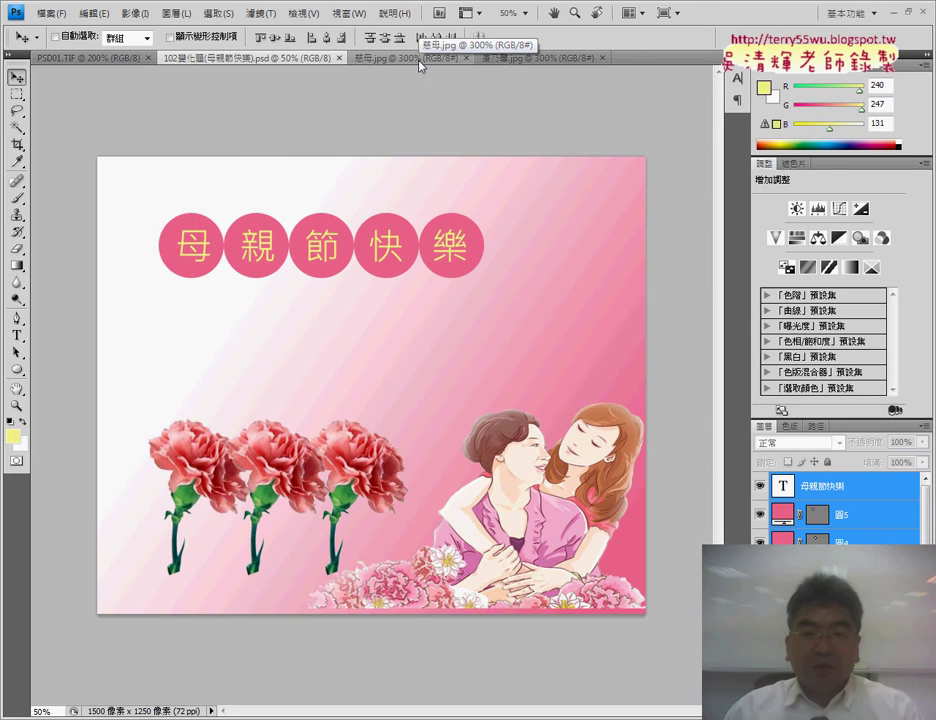
left_click(55, 15)
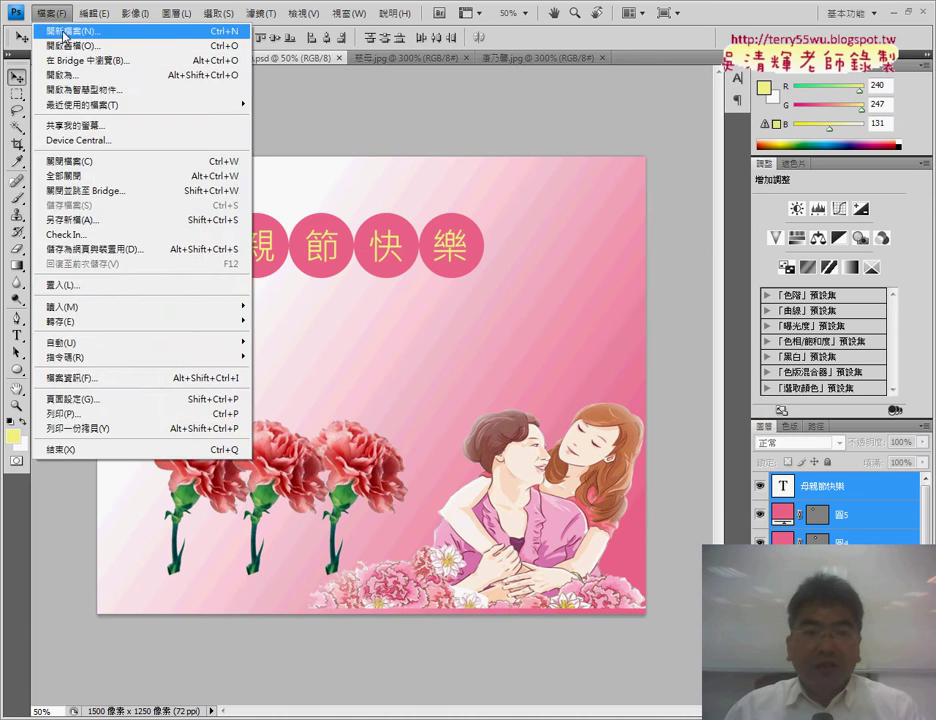
left_click(50, 29)
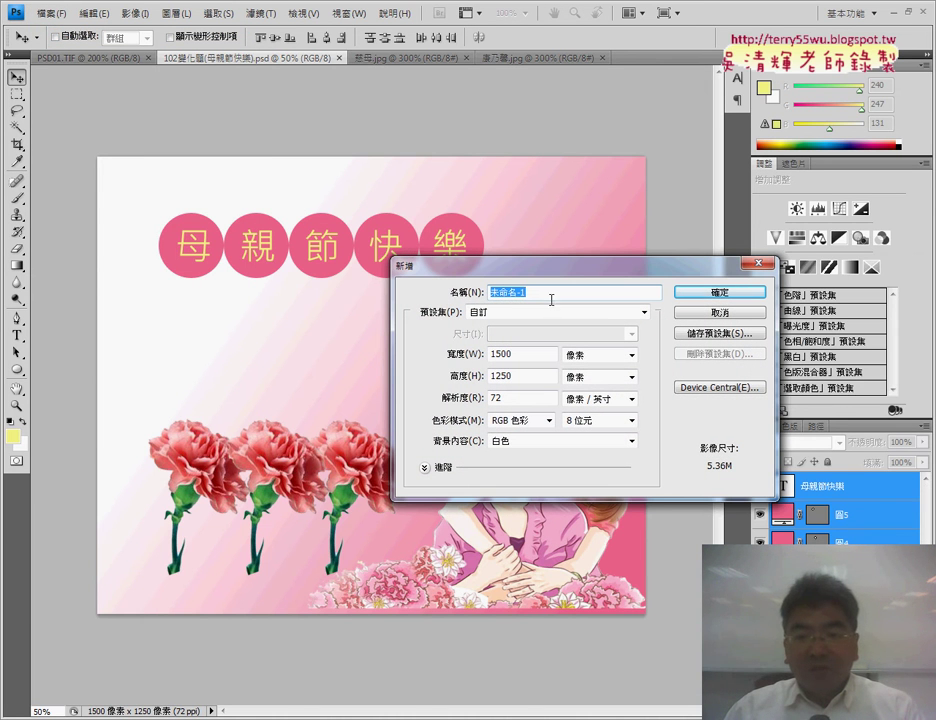
type("102")
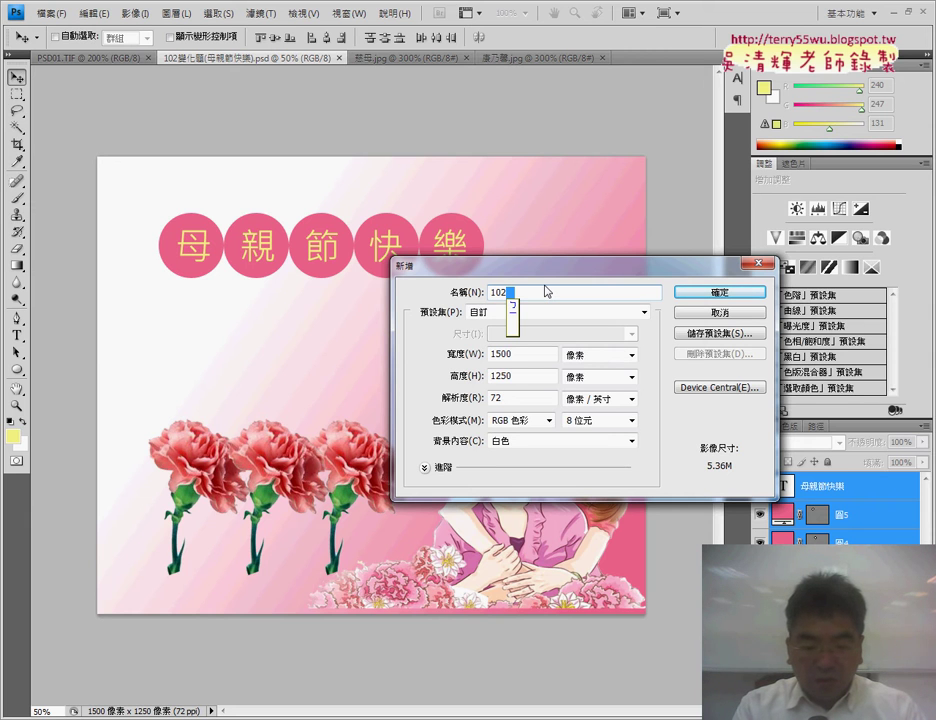
type("次")
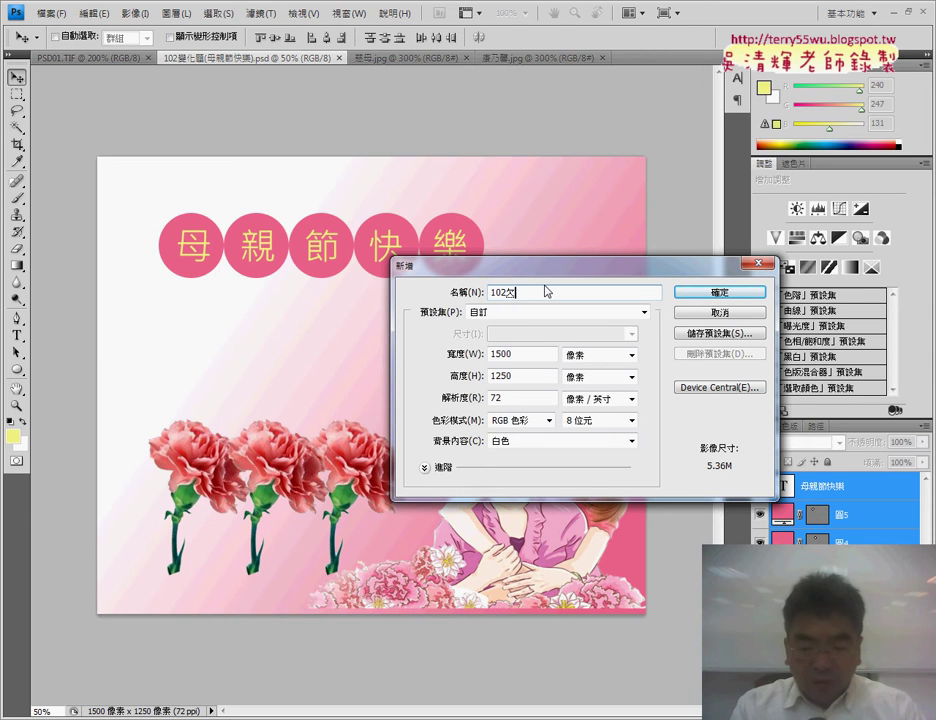
type("ㄅ")
type("變")
type("化")
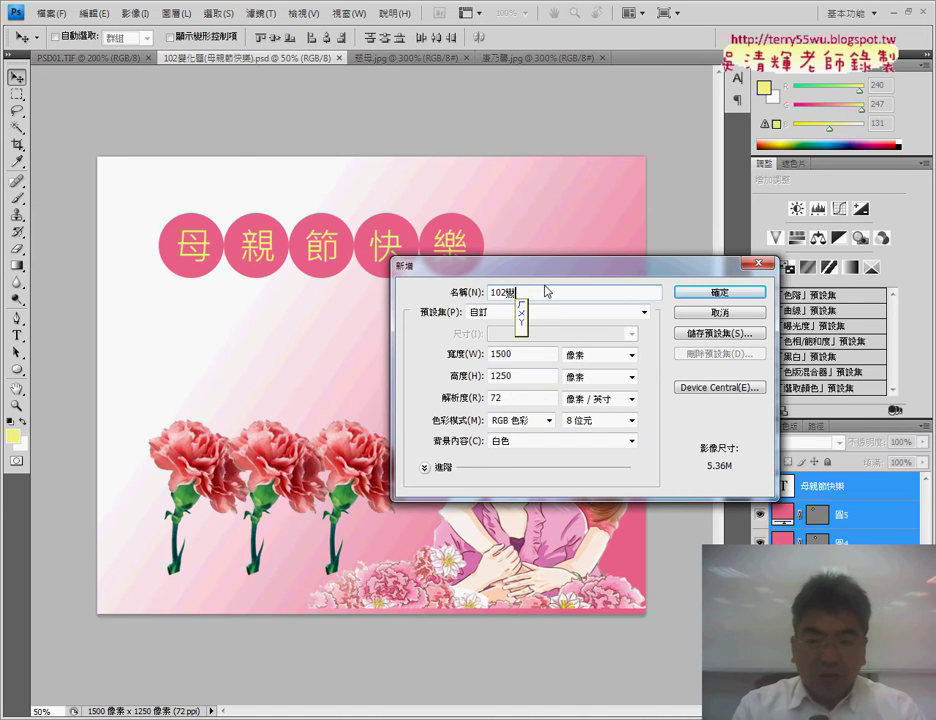
left_click_drag(533, 355, 487, 354)
left_click(549, 360)
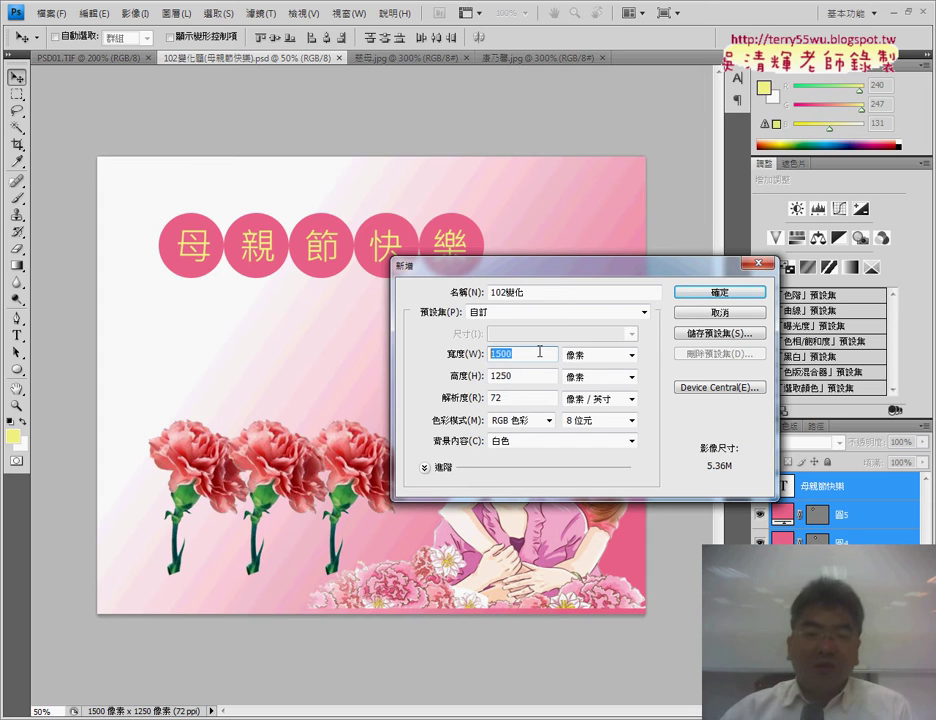
left_click(532, 378)
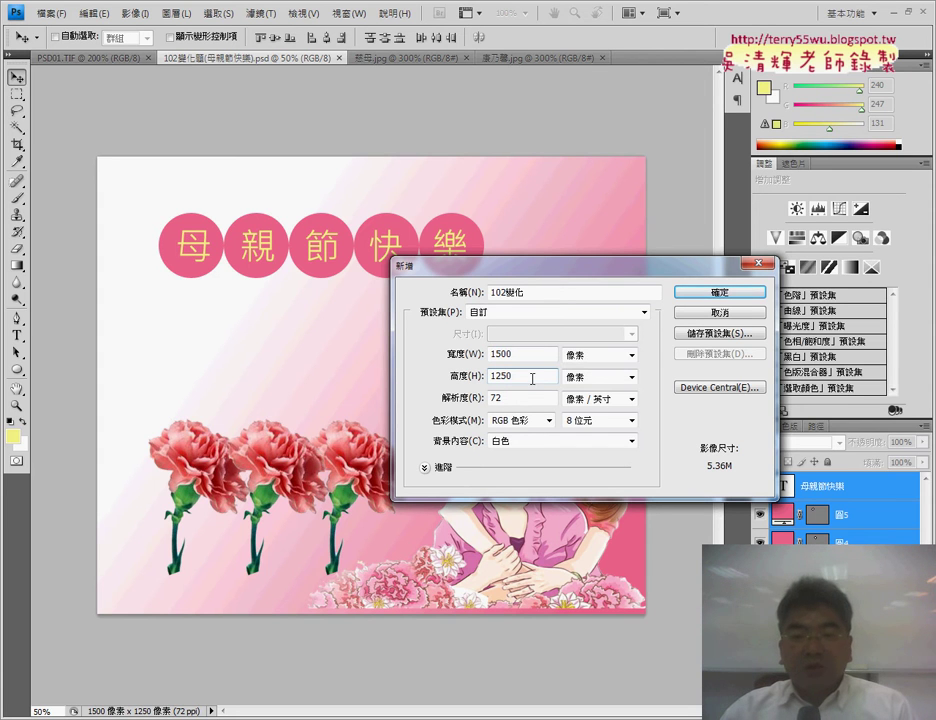
mouse_move(526, 355)
left_mouse_down()
mouse_move(491, 354)
mouse_move(480, 375)
left_mouse_up()
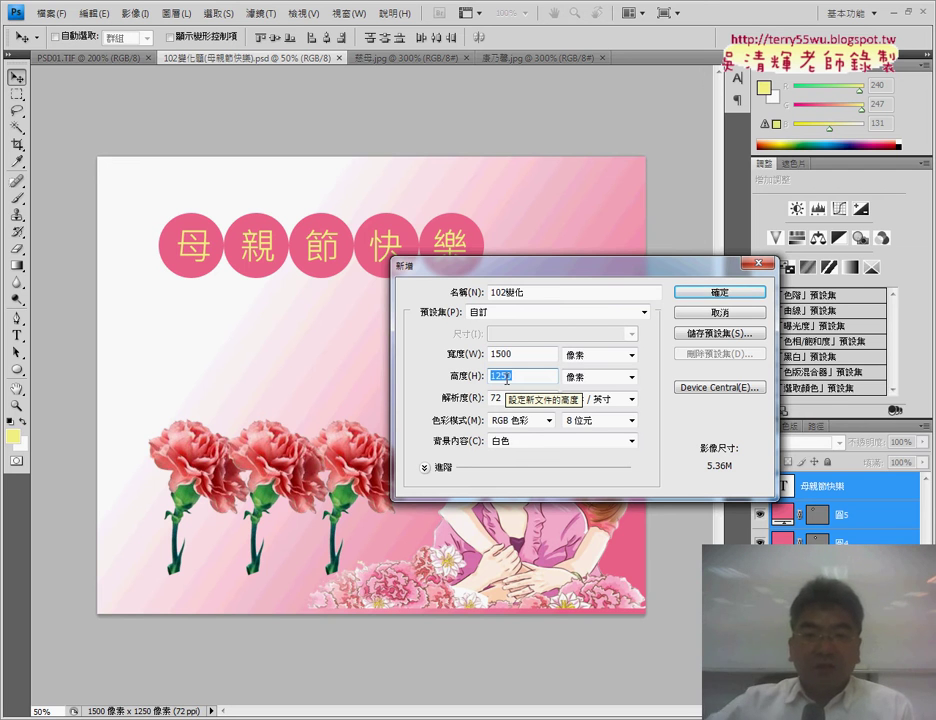
left_click(720, 312)
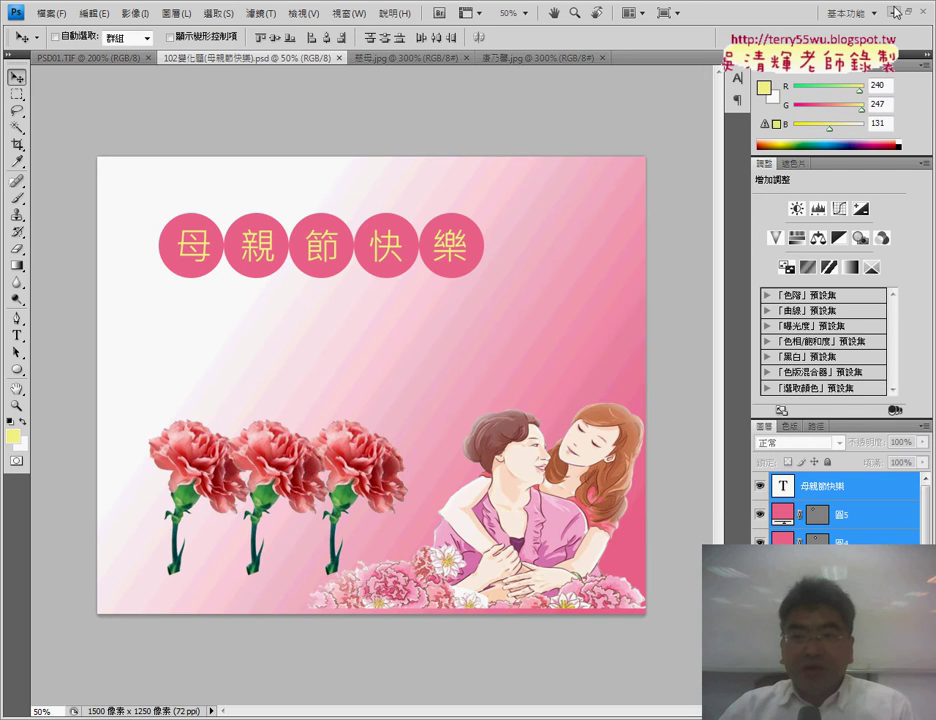
Minimize Photoshop and the Downloads and 102 folder windows, leaving the bare desktop
left_click(895, 12)
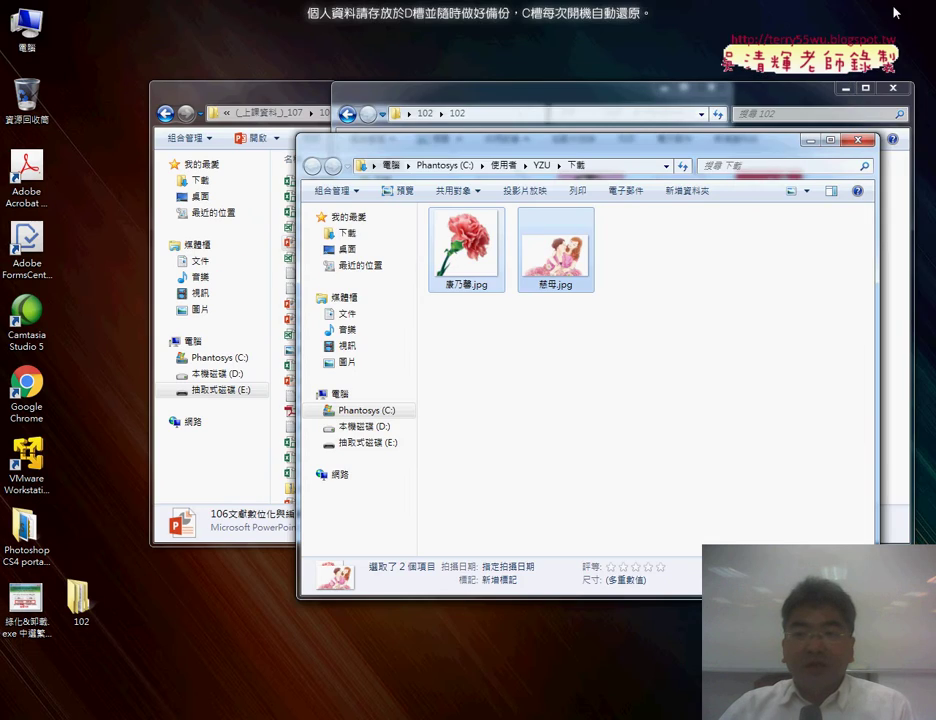
left_click(810, 140)
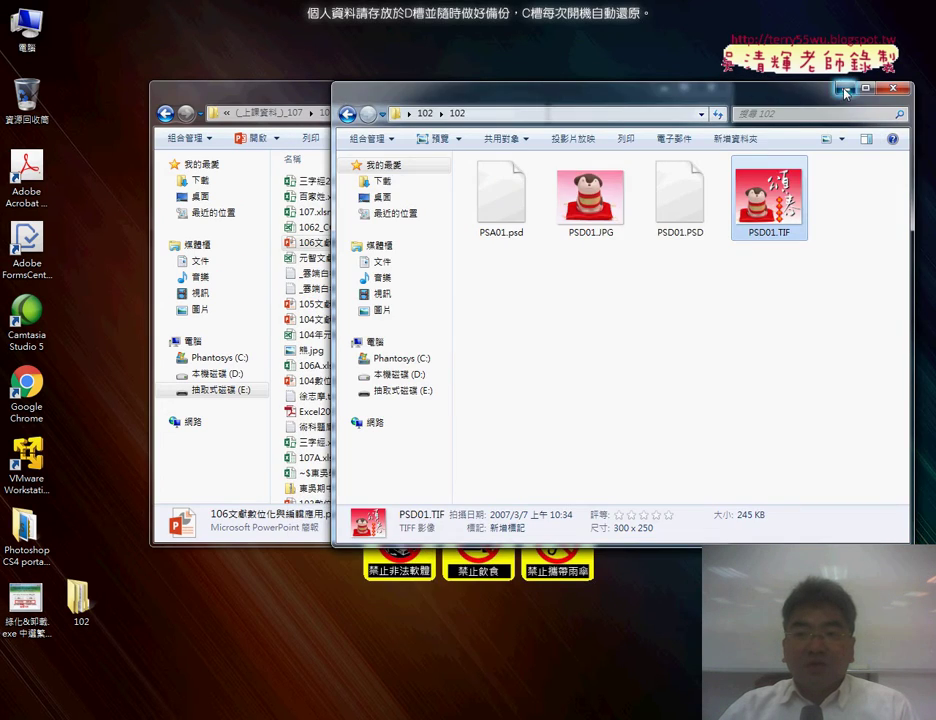
left_click(756, 88)
left_click(690, 89)
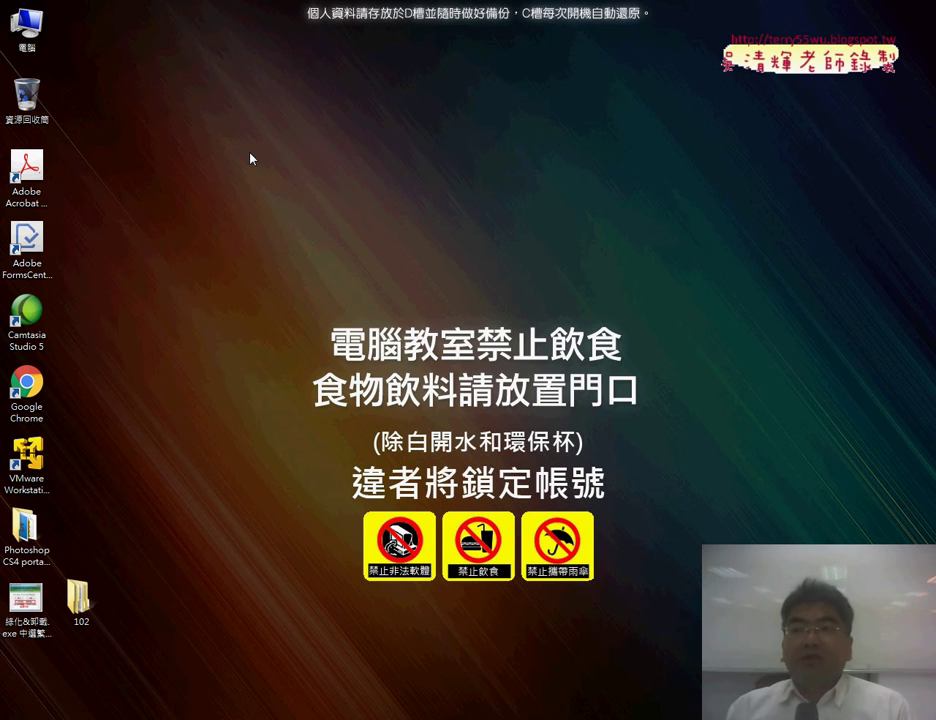
Open the desktop screen resolution settings and annotate the 1280-pixel screen width
right_click(330, 116)
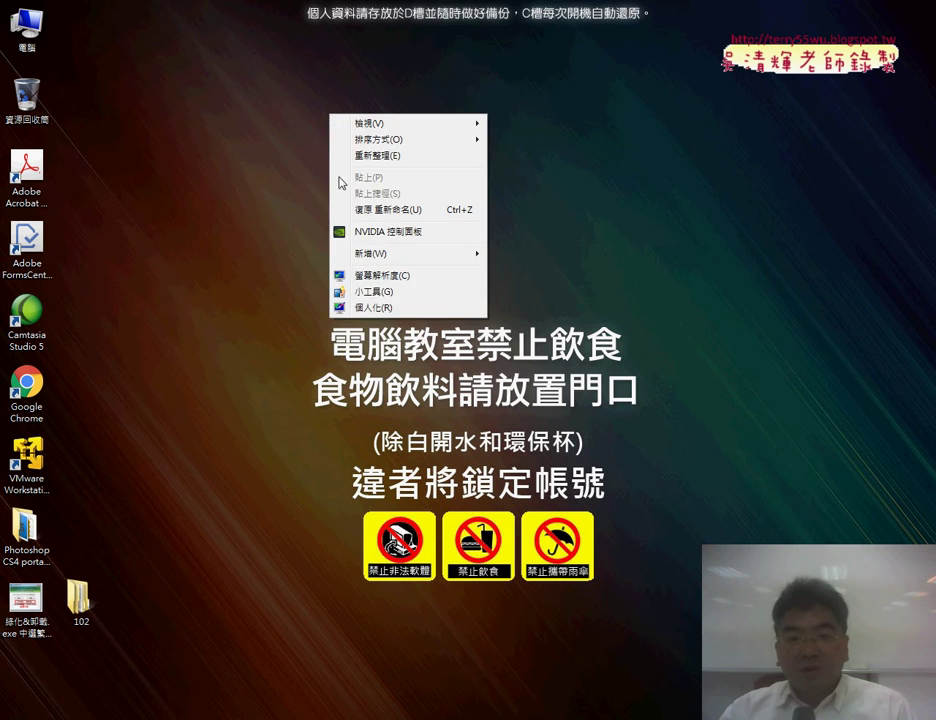
left_click(377, 280)
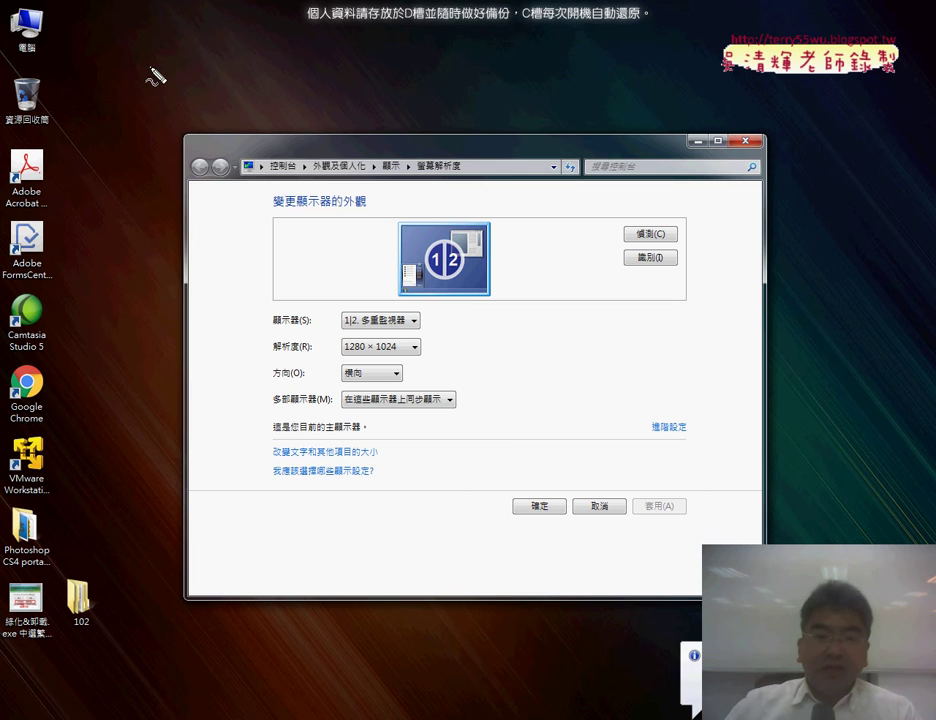
left_click_drag(342, 354, 365, 354)
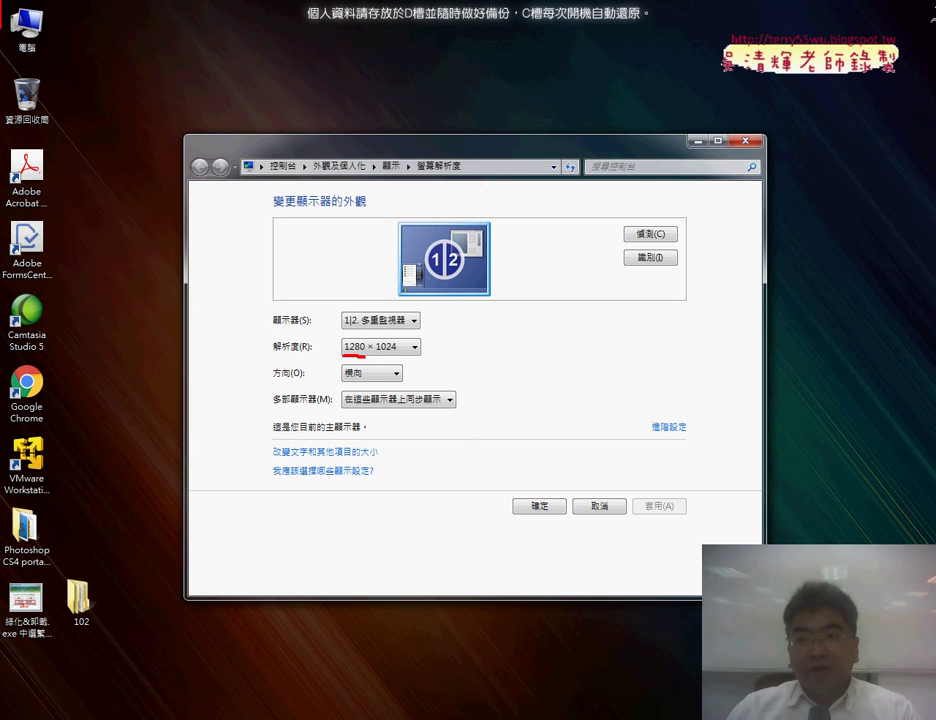
mouse_move(254, 35)
left_mouse_down()
mouse_move(253, 82)
mouse_move(352, 45)
left_mouse_up()
left_click_drag(40, 18, 57, 40)
Annotate the 1024 screen height and the card's 1500-pixel width, then clear the annotations
left_click_drag(42, 641, 13, 691)
left_click_drag(122, 183, 119, 274)
left_click_drag(146, 198, 186, 265)
left_click_drag(228, 208, 255, 238)
left_click_drag(240, 212, 220, 292)
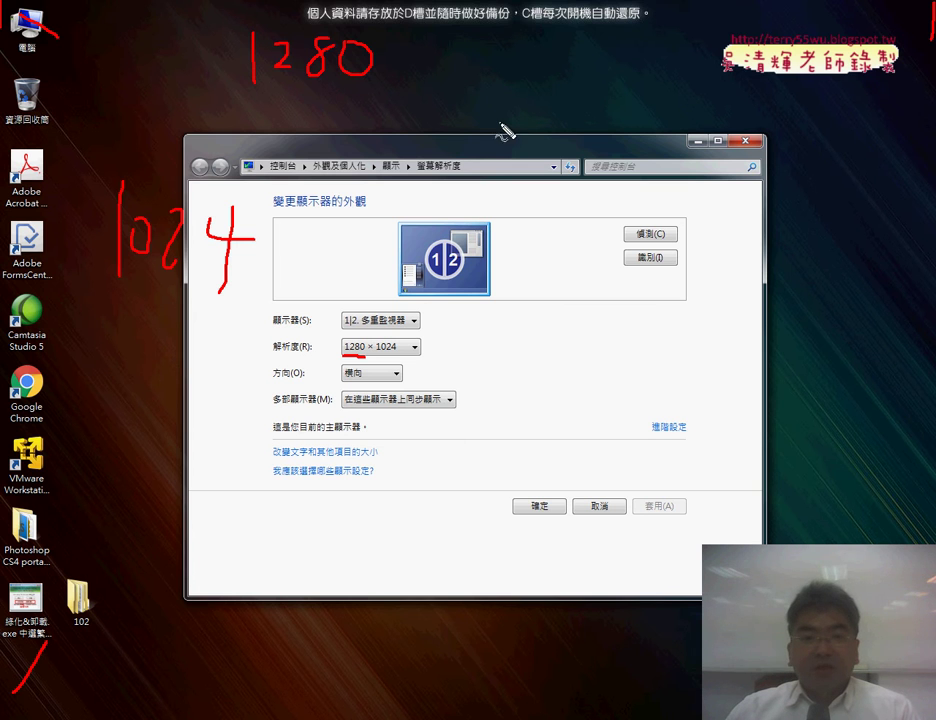
mouse_move(476, 90)
left_mouse_down()
mouse_move(468, 127)
mouse_move(502, 86)
mouse_move(545, 100)
left_mouse_up()
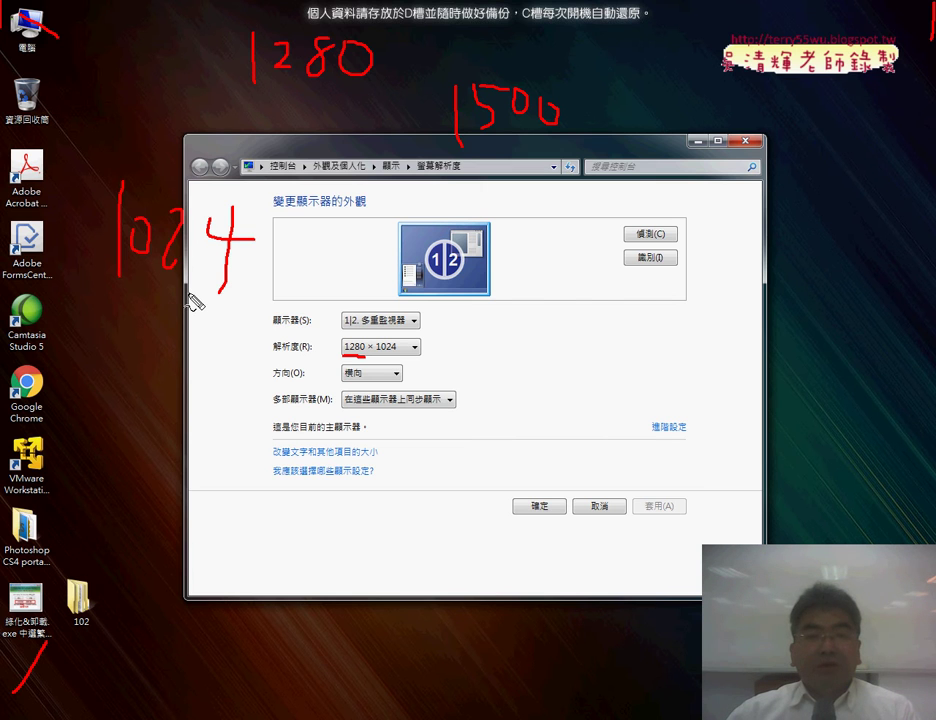
left_click_drag(117, 302, 256, 304)
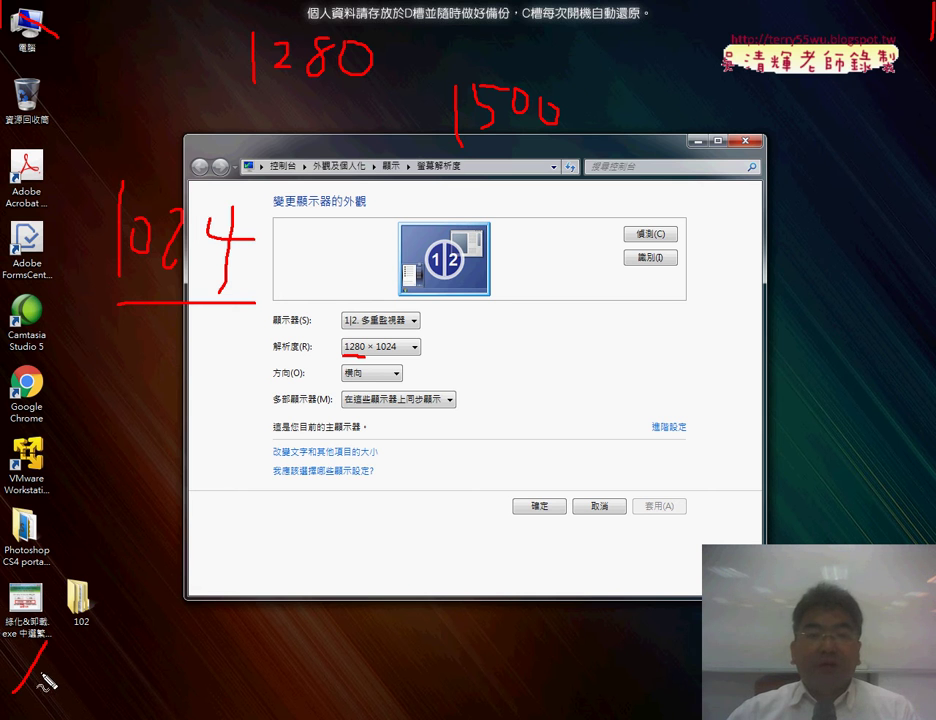
key("Escape")
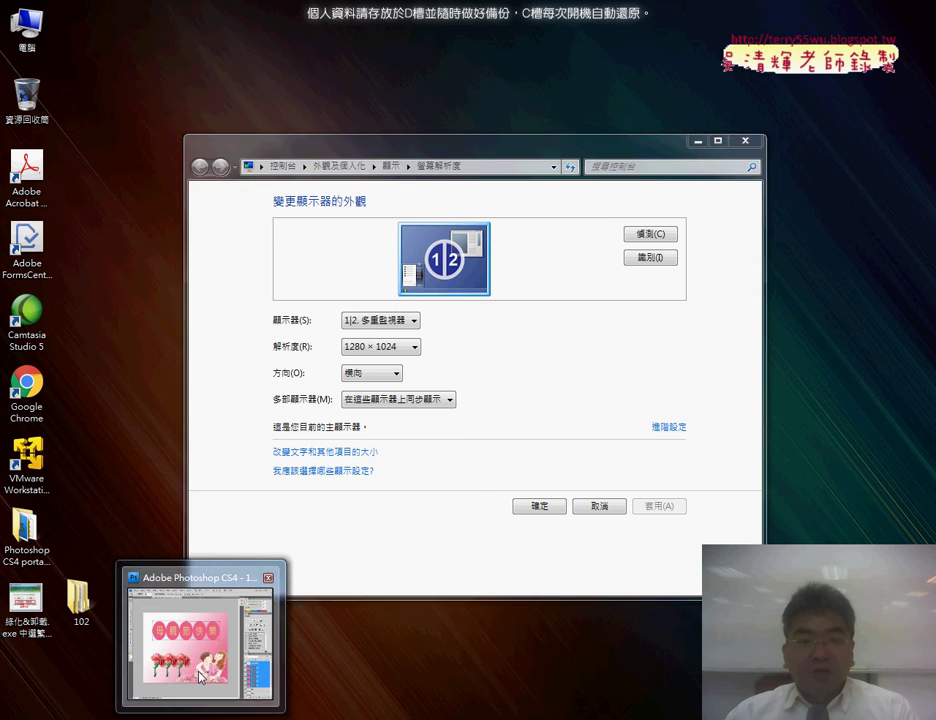
Return to the Mother's Day card in Photoshop and start a new document via File > New
left_click(198, 636)
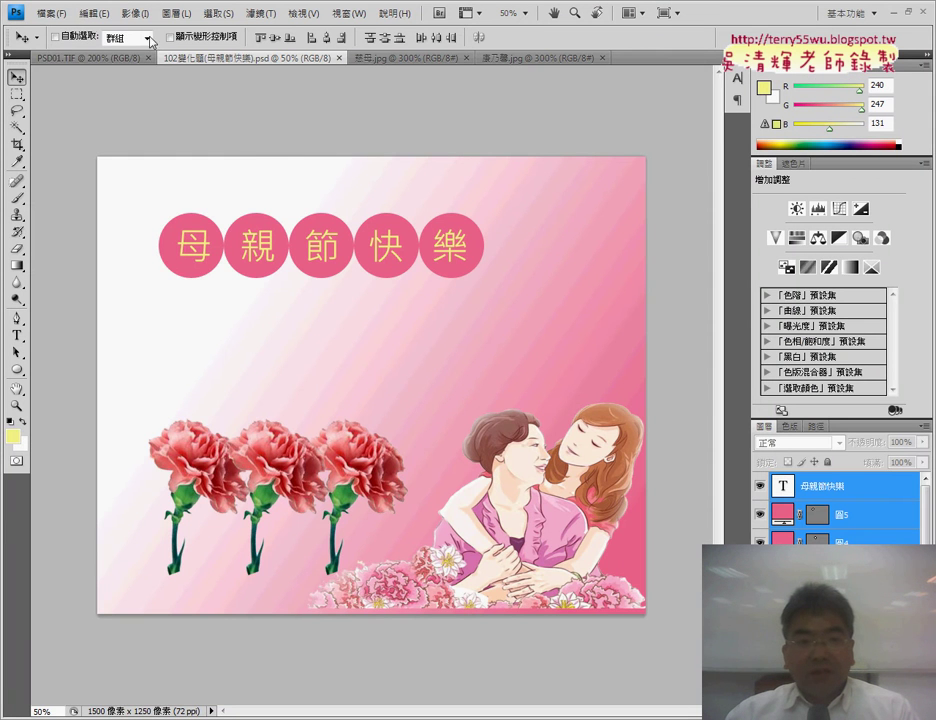
left_click(45, 13)
left_click(60, 30)
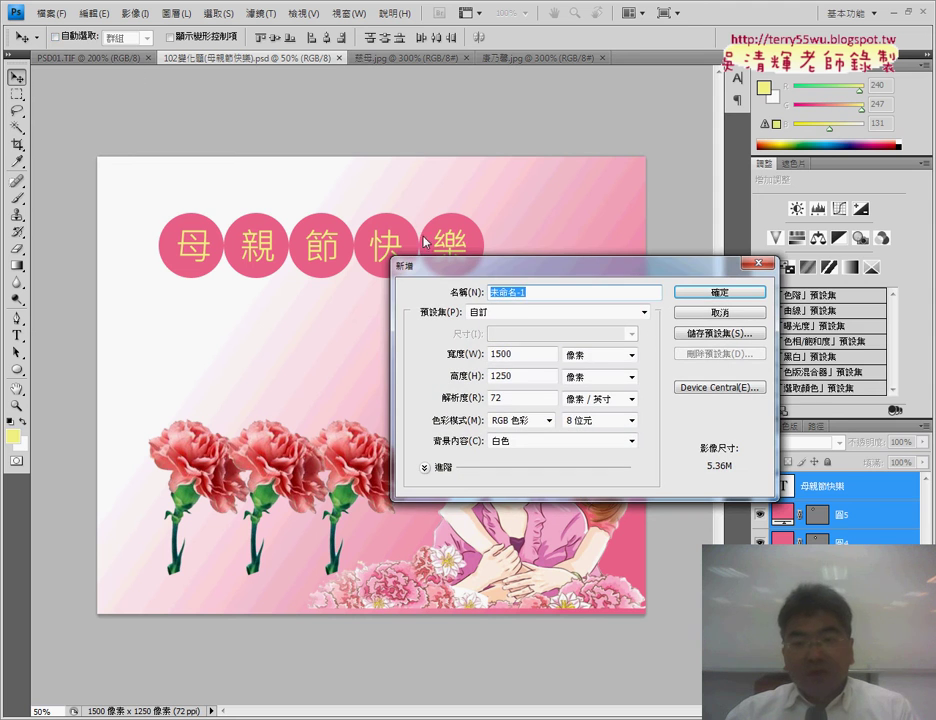
Create a new blank document 1200 pixels wide and 1000 pixels high at 72 ppi
left_click(470, 357)
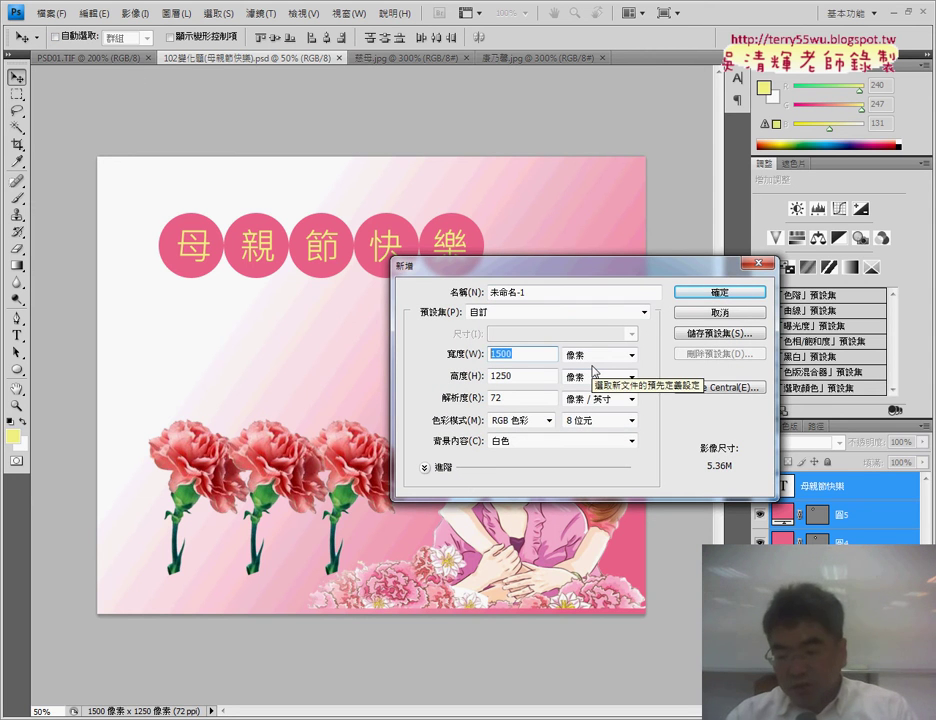
type("1200")
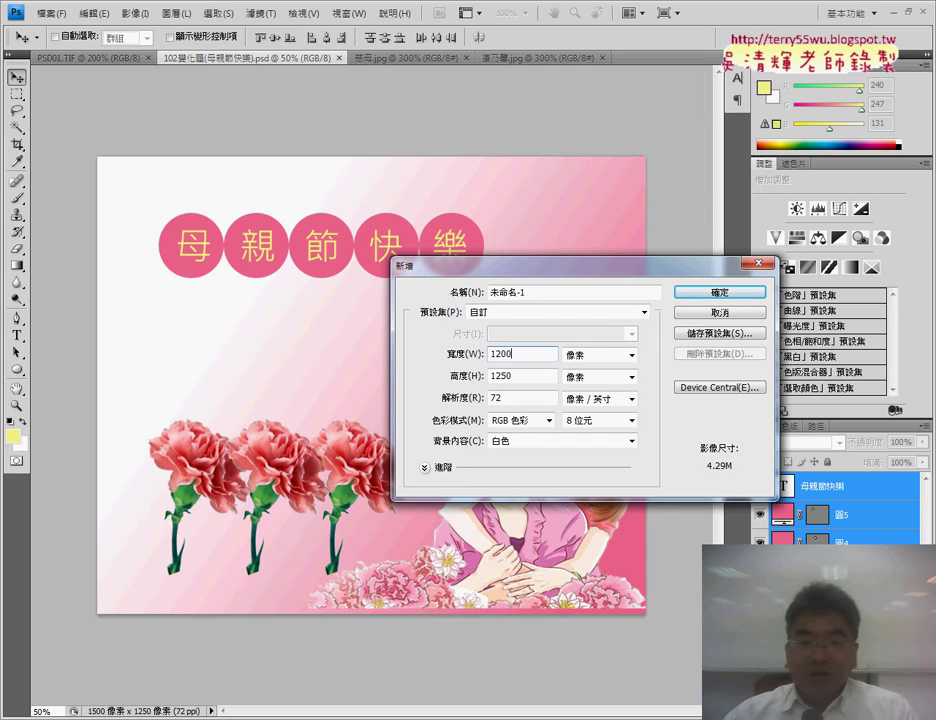
double_click(518, 370)
type("100")
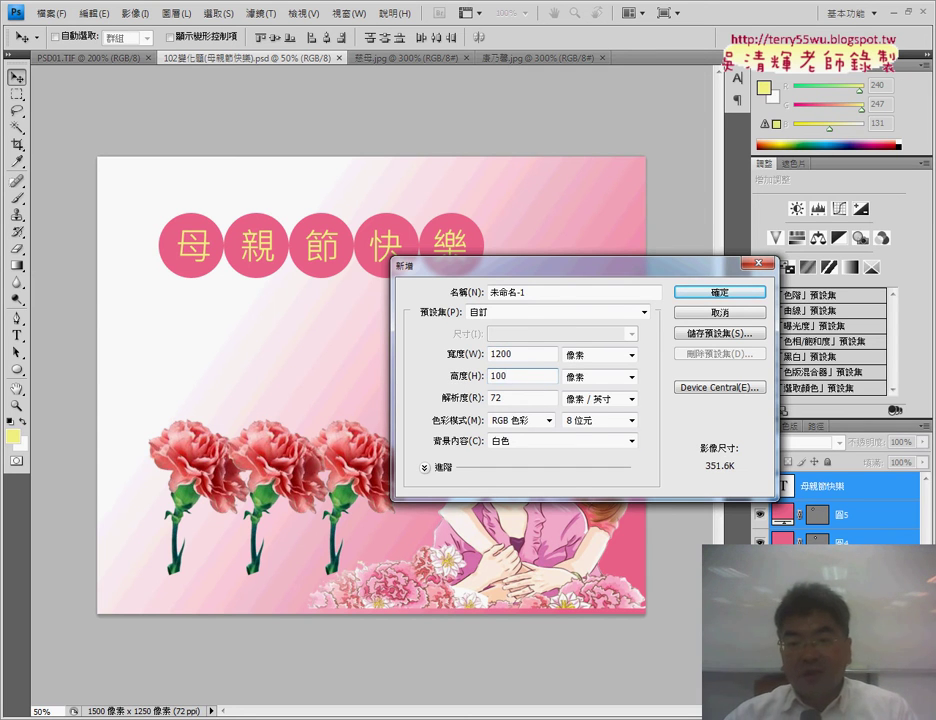
type("0")
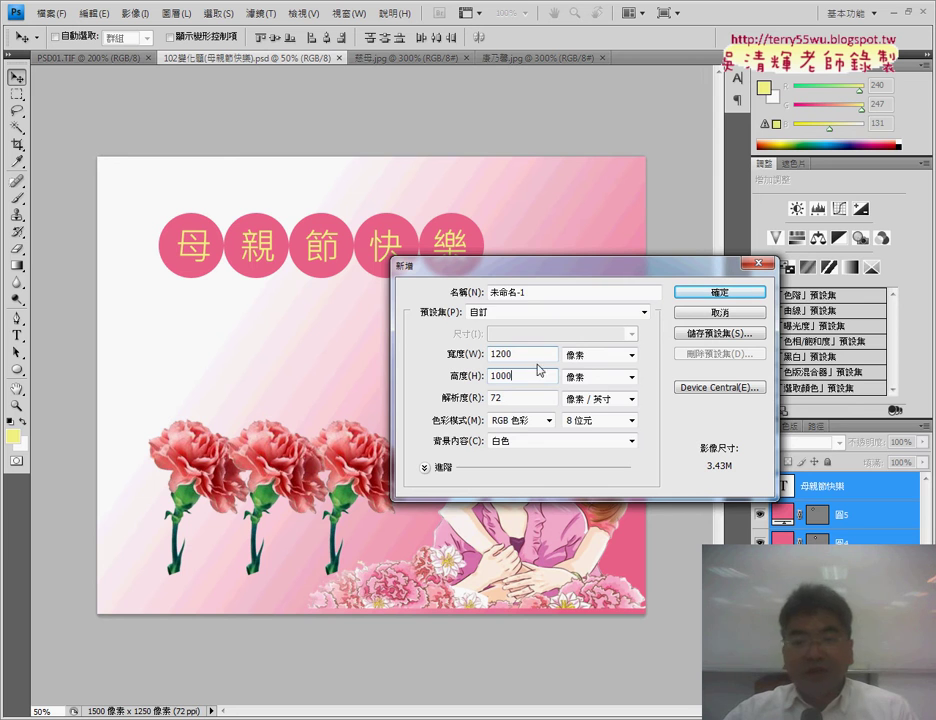
left_click(716, 293)
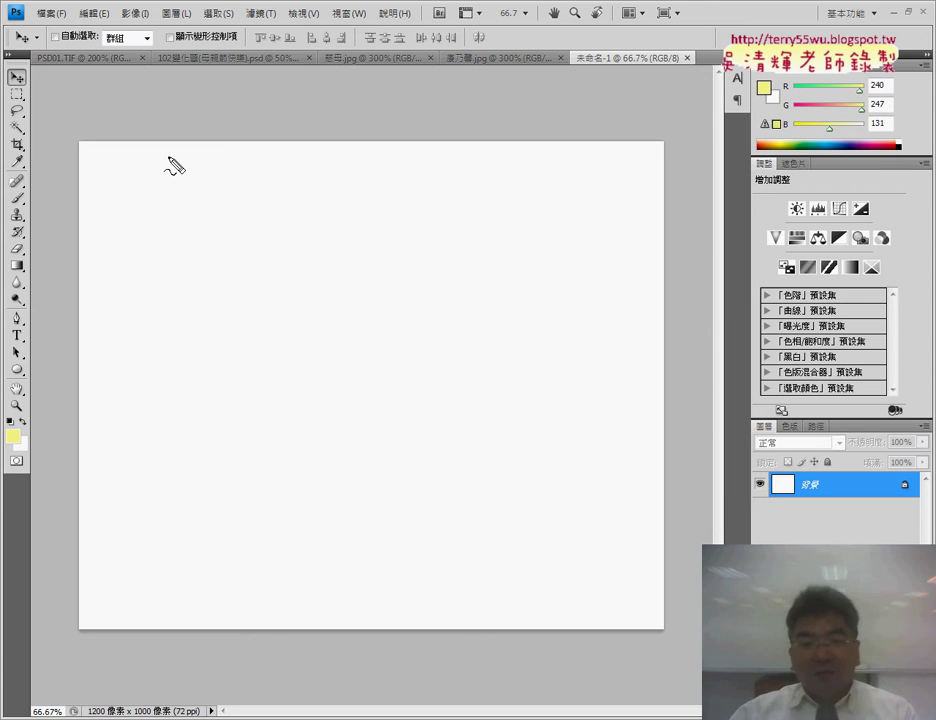
mouse_move(253, 157)
left_mouse_down()
mouse_move(249, 315)
mouse_move(275, 172)
mouse_move(438, 262)
mouse_move(272, 320)
mouse_move(244, 314)
left_mouse_up()
left_click_drag(253, 180, 288, 200)
left_click_drag(432, 180, 410, 196)
left_click_drag(240, 177, 218, 191)
left_click_drag(211, 278, 238, 310)
mouse_move(366, 104)
left_mouse_down()
mouse_move(347, 150)
mouse_move(367, 168)
left_mouse_up()
mouse_move(208, 213)
left_mouse_down()
mouse_move(231, 243)
mouse_move(210, 262)
left_mouse_up()
left_click_drag(268, 155, 252, 172)
left_click_drag(392, 147, 440, 167)
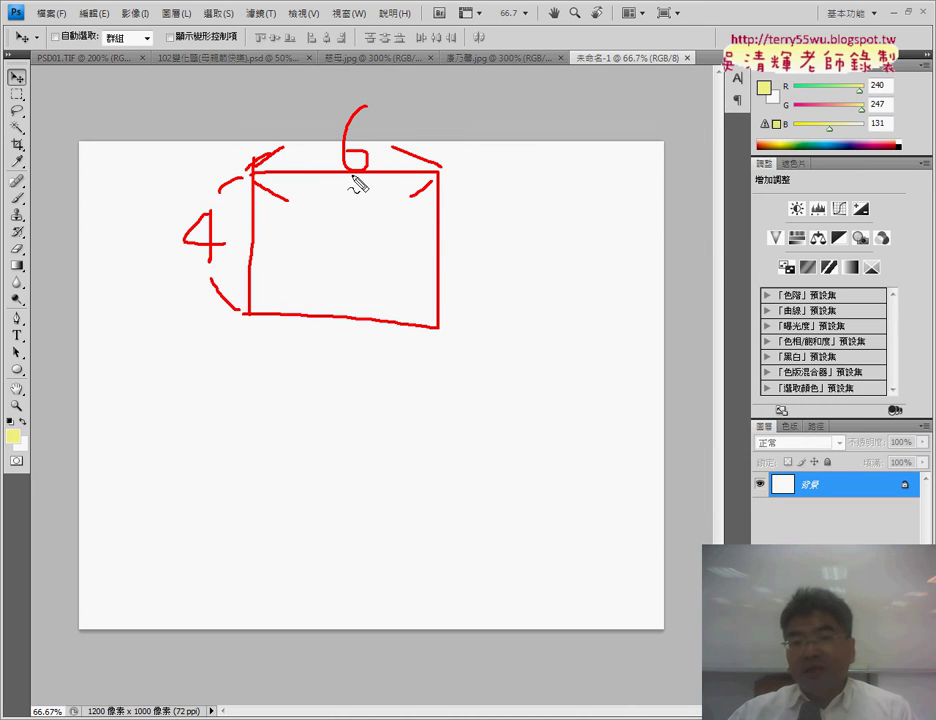
left_click_drag(346, 177, 372, 177)
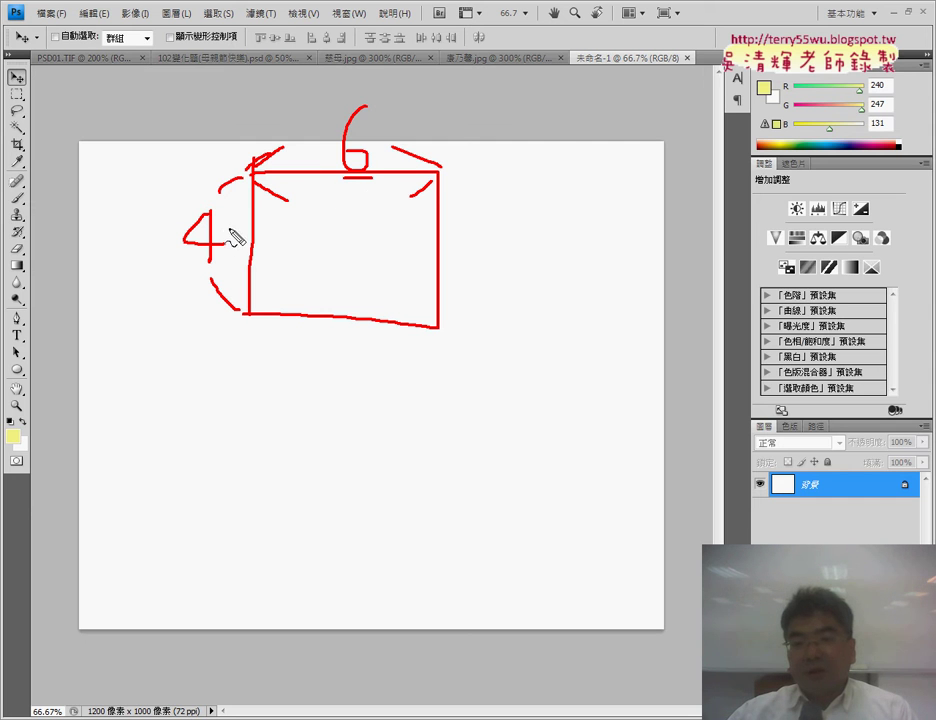
mouse_move(546, 102)
left_mouse_down()
mouse_move(539, 152)
mouse_move(572, 146)
left_mouse_up()
left_click_drag(578, 112, 537, 148)
left_click_drag(617, 96, 610, 168)
mouse_move(504, 178)
left_mouse_down()
mouse_move(526, 176)
mouse_move(528, 186)
left_mouse_up()
left_click_drag(604, 165, 620, 172)
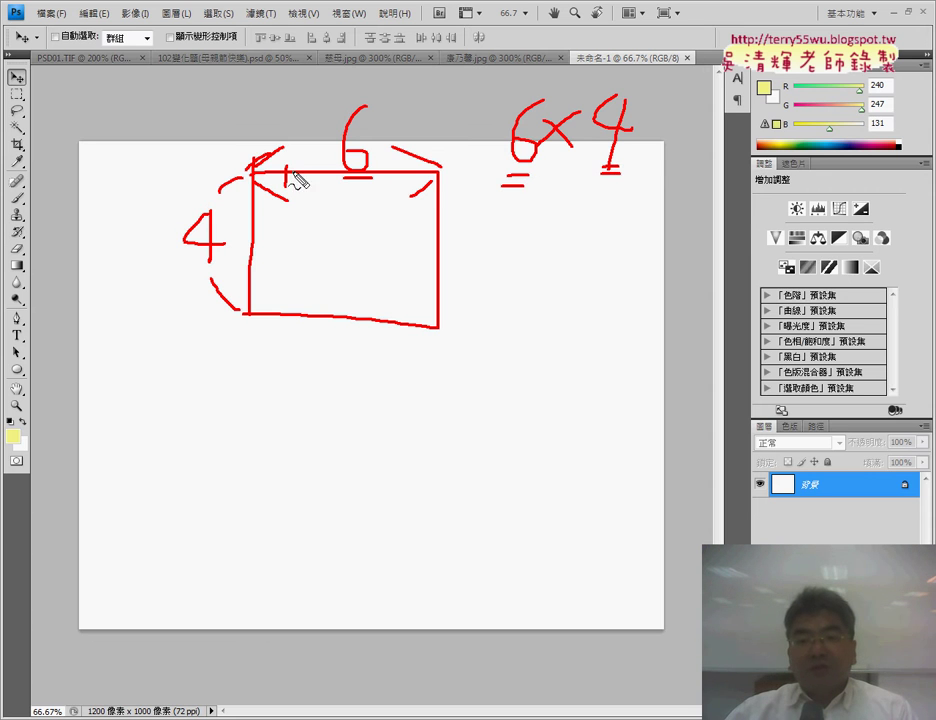
mouse_move(500, 257)
left_mouse_down()
mouse_move(512, 293)
mouse_move(543, 303)
mouse_move(622, 292)
mouse_move(660, 293)
mouse_move(667, 306)
left_mouse_up()
mouse_move(700, 268)
left_mouse_down()
mouse_move(706, 292)
mouse_move(734, 284)
left_mouse_up()
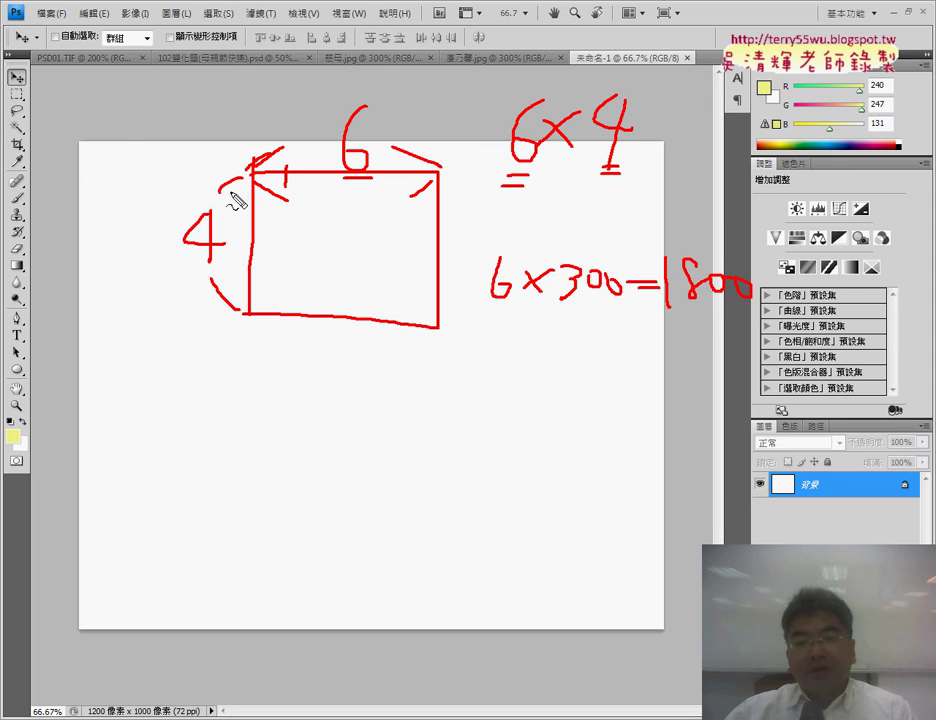
mouse_move(485, 328)
left_mouse_down()
mouse_move(505, 358)
mouse_move(500, 376)
mouse_move(546, 368)
left_mouse_up()
mouse_move(548, 345)
left_mouse_down()
mouse_move(530, 370)
mouse_move(566, 375)
mouse_move(600, 363)
left_mouse_up()
mouse_move(614, 362)
left_mouse_down()
mouse_move(640, 362)
mouse_move(660, 376)
mouse_move(736, 362)
left_mouse_up()
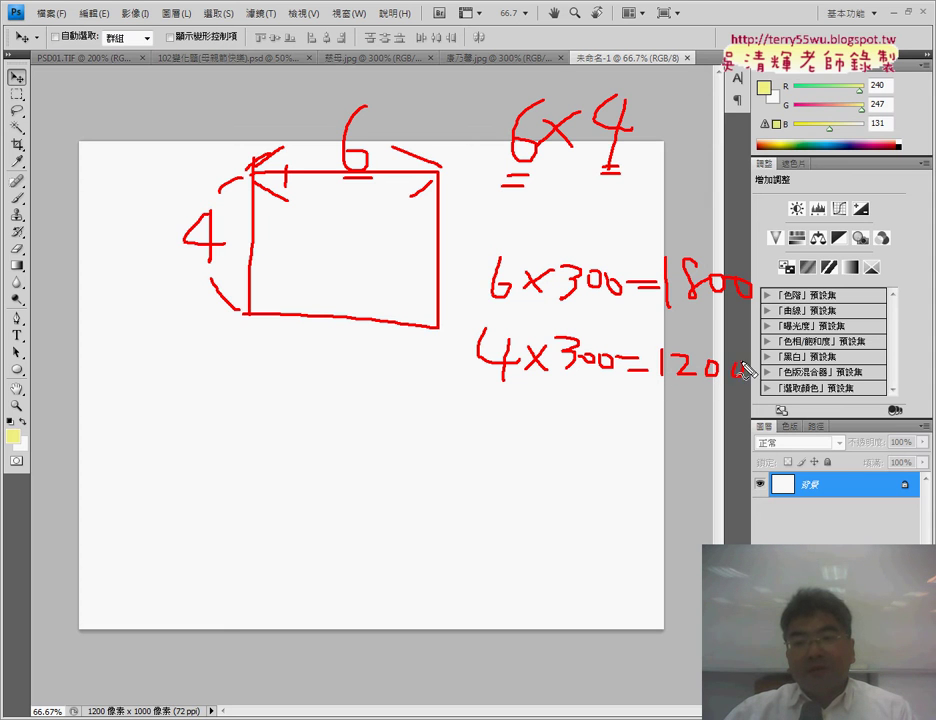
mouse_move(565, 380)
left_mouse_down()
mouse_move(618, 379)
mouse_move(605, 386)
left_mouse_up()
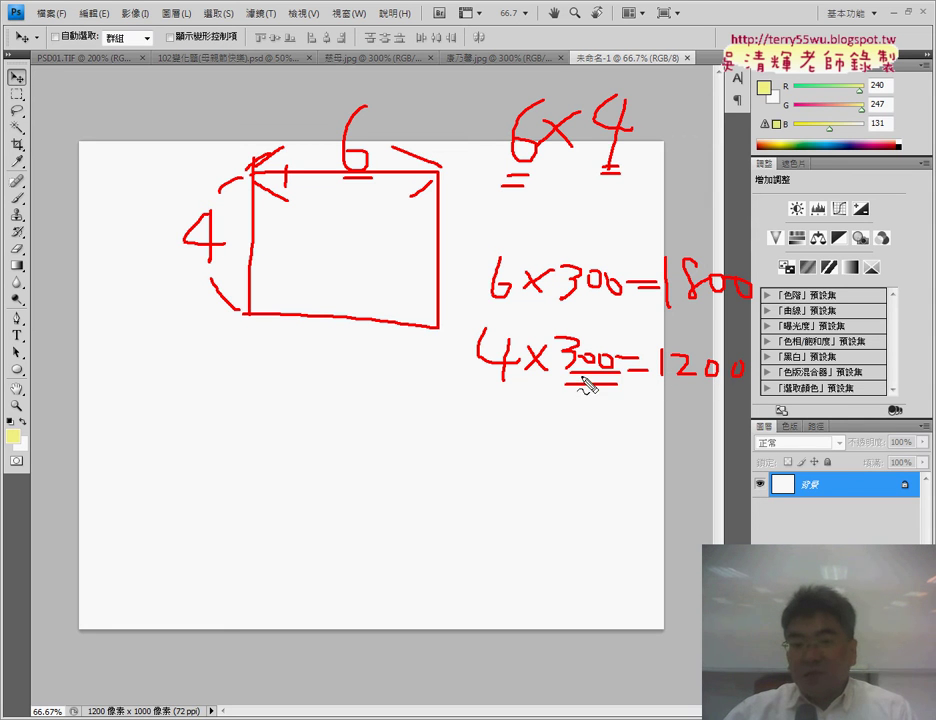
mouse_move(572, 421)
left_mouse_down()
mouse_move(581, 451)
mouse_move(601, 433)
left_mouse_up()
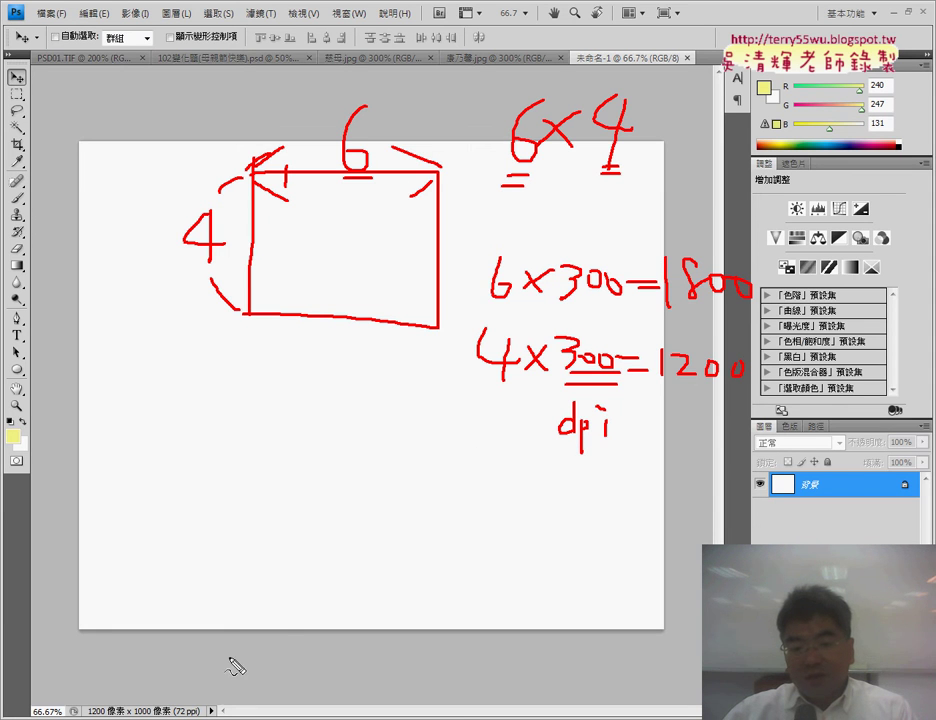
left_click_drag(184, 715, 200, 715)
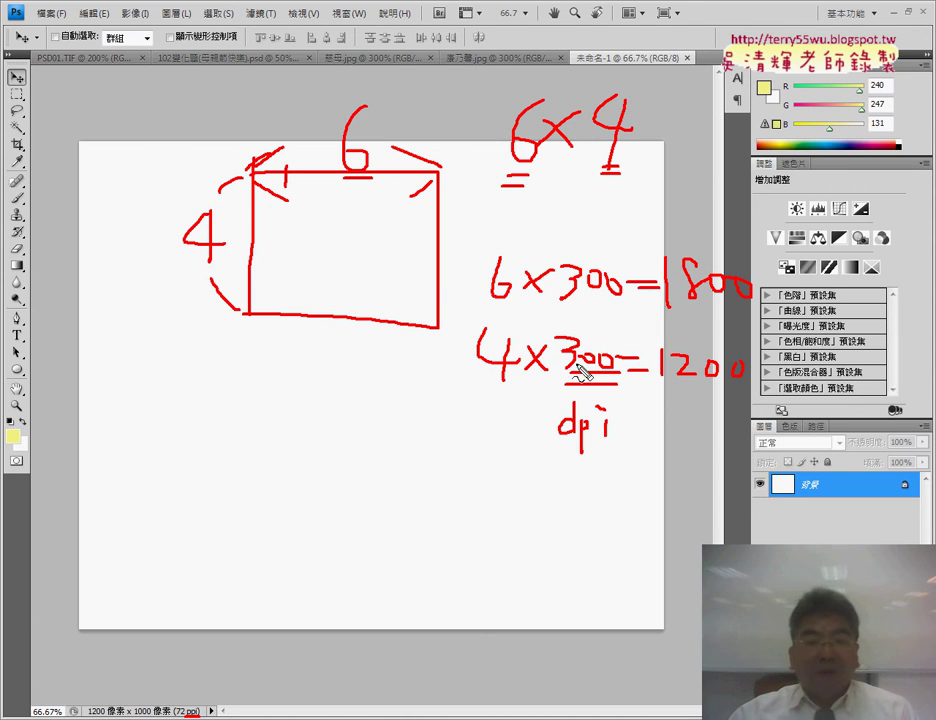
left_click_drag(662, 383, 742, 382)
left_click_drag(668, 302, 752, 301)
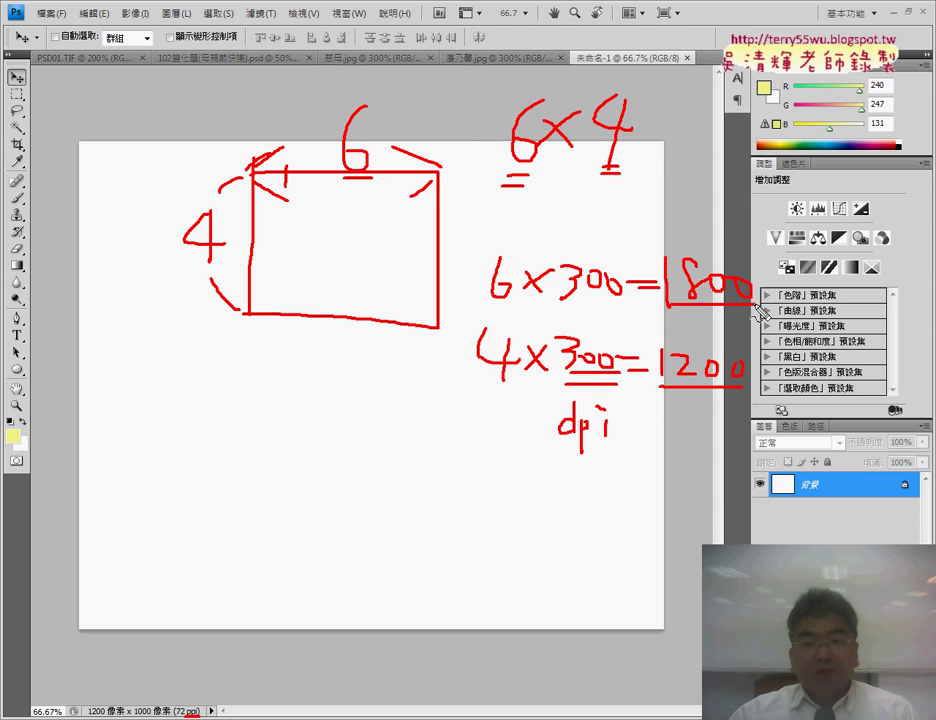
left_click_drag(673, 399, 740, 391)
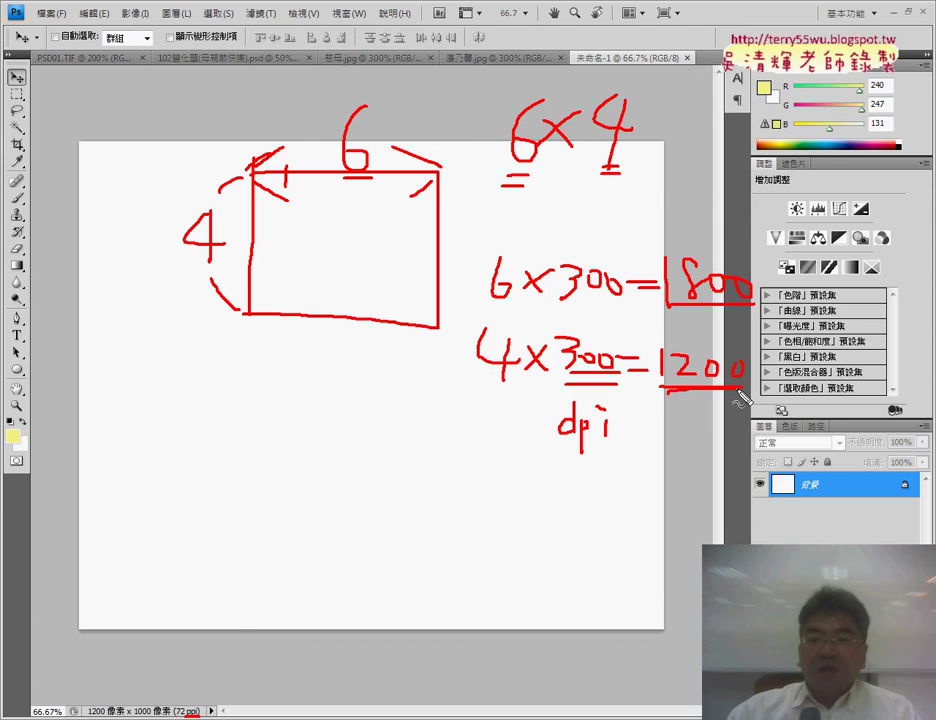
key("Escape")
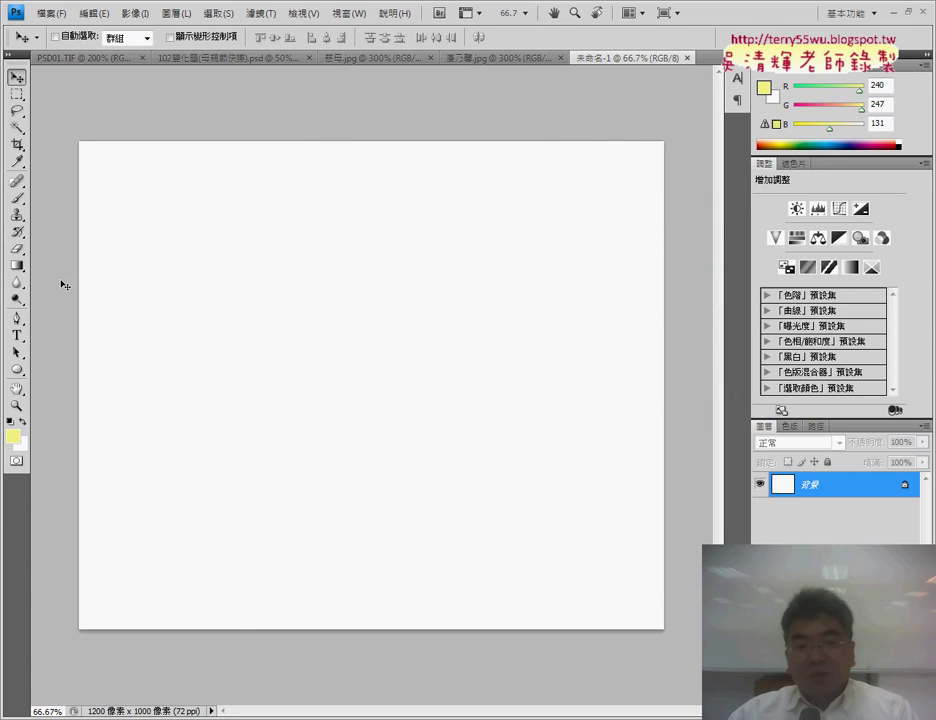
Select the Gradient Tool and set the foreground colour to pink (231, 96, 154)
left_click(17, 266)
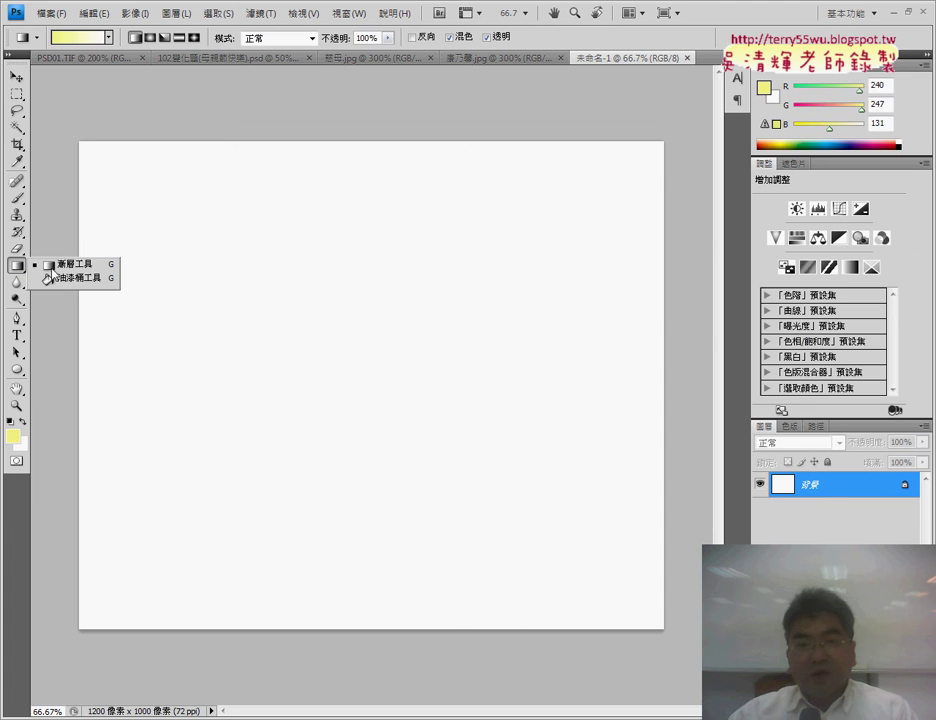
left_click(58, 264)
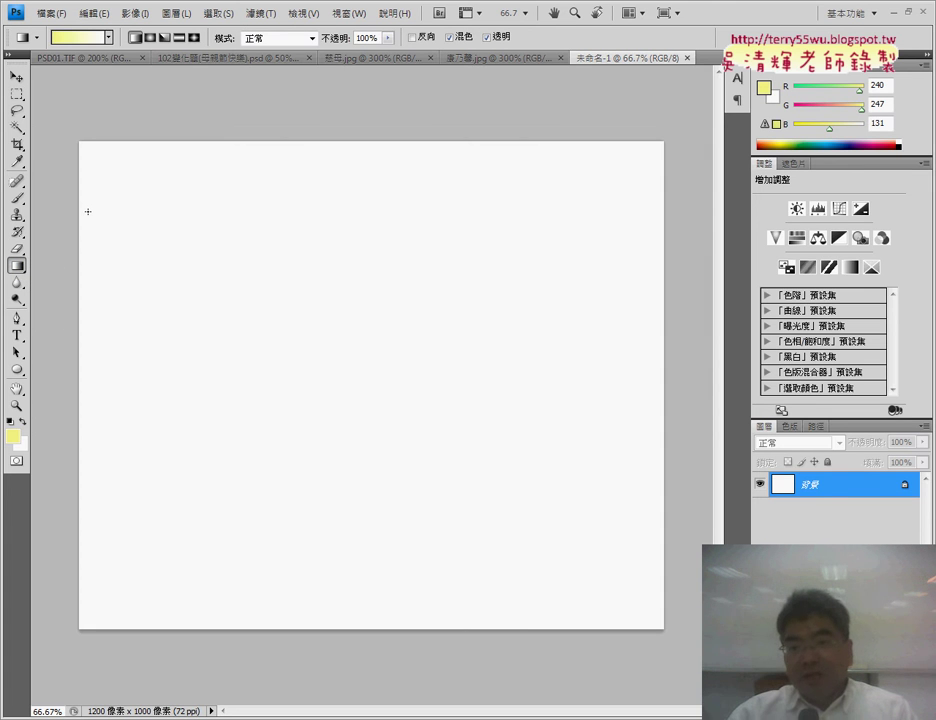
left_click(874, 142)
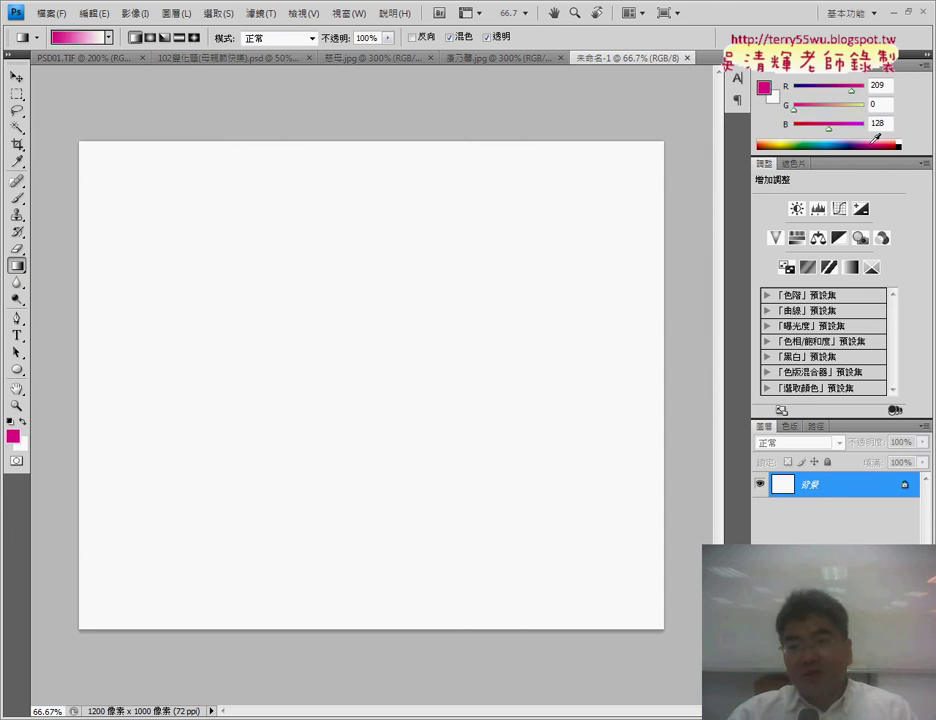
left_click(868, 142)
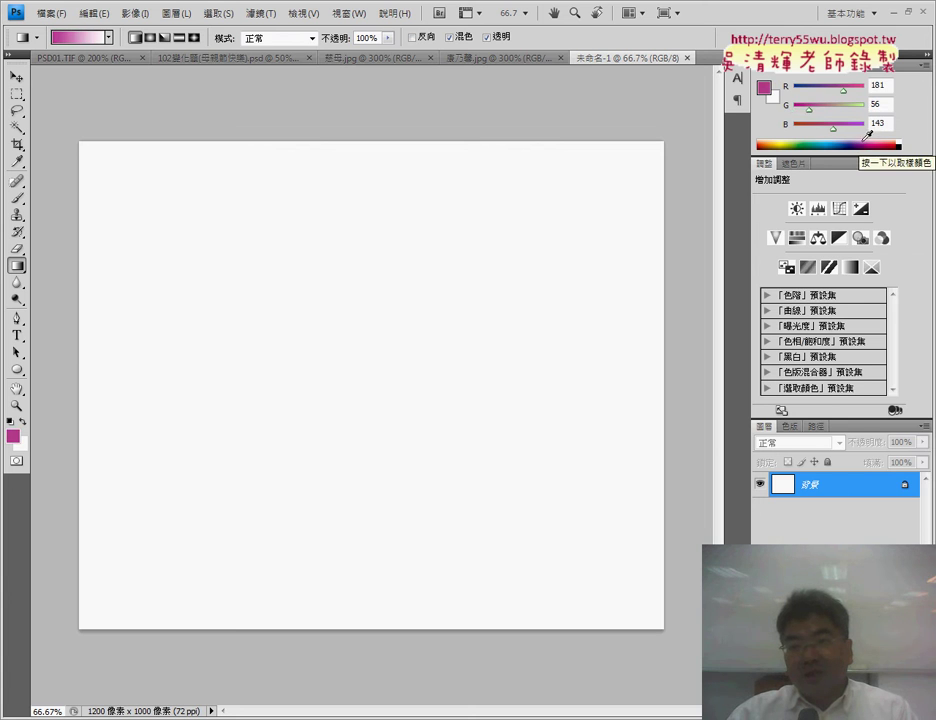
left_click(858, 142)
left_click(867, 142)
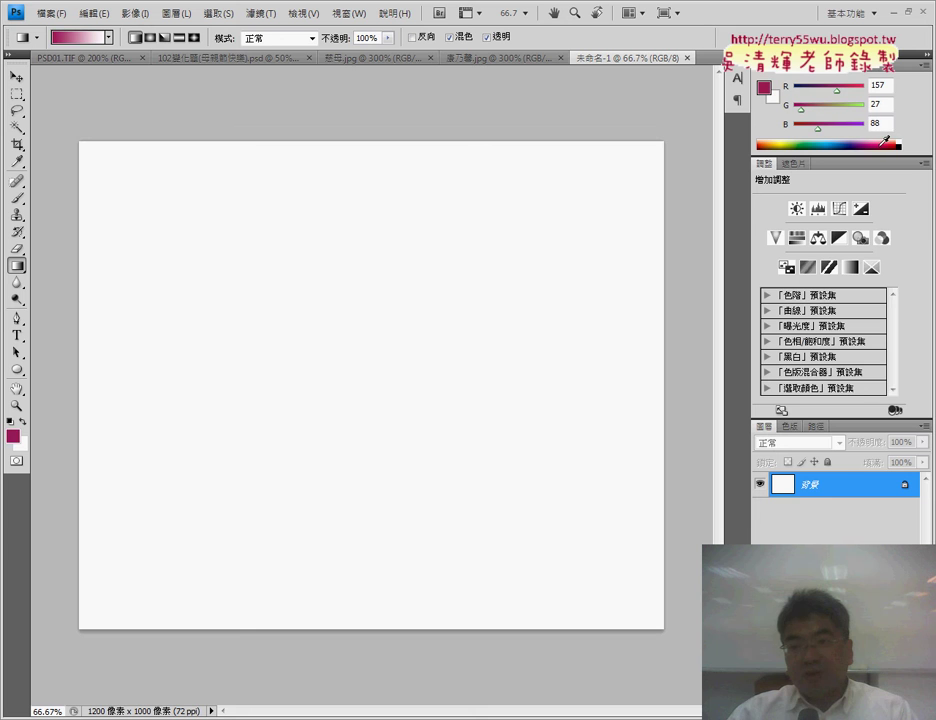
left_click(874, 143)
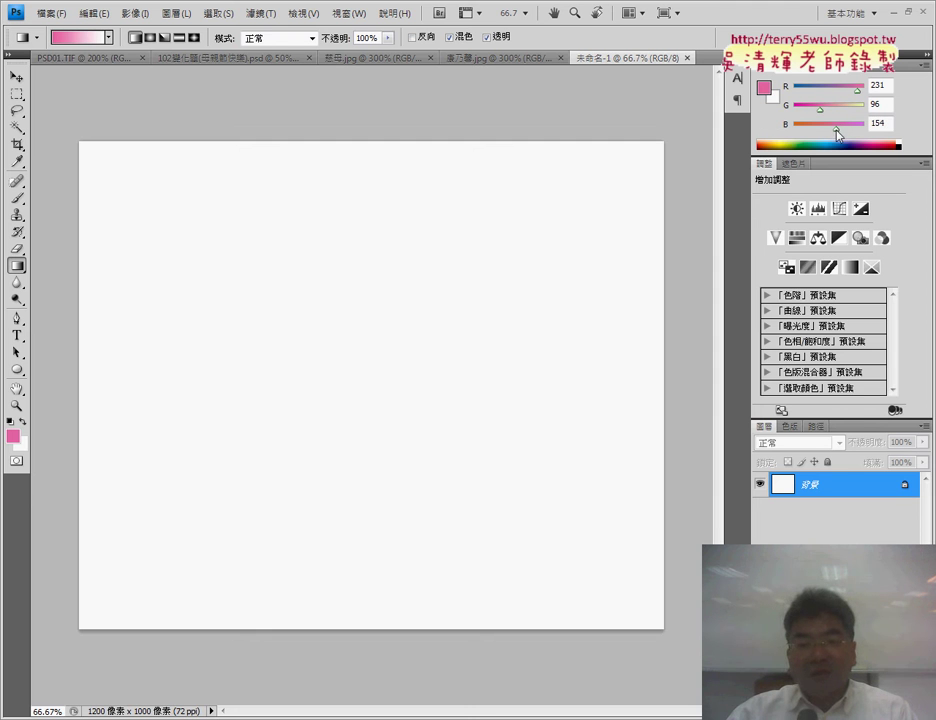
Fill the canvas diagonally with a gradient, white at top left to pink at bottom right
left_click_drag(110, 583, 609, 216)
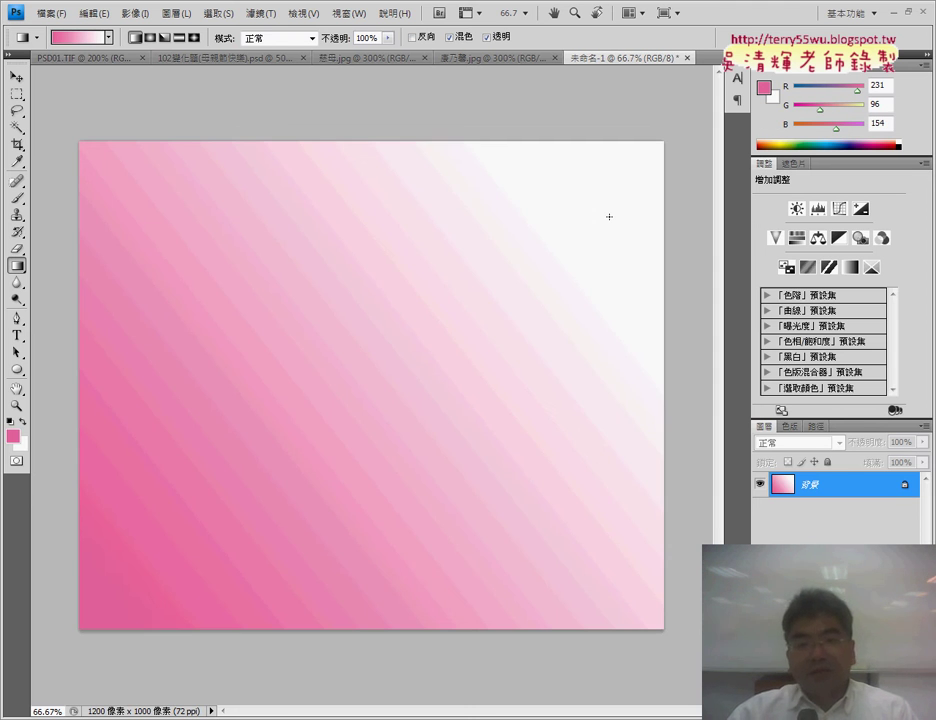
mouse_move(643, 178)
left_mouse_down()
mouse_move(468, 392)
mouse_move(606, 581)
left_mouse_up()
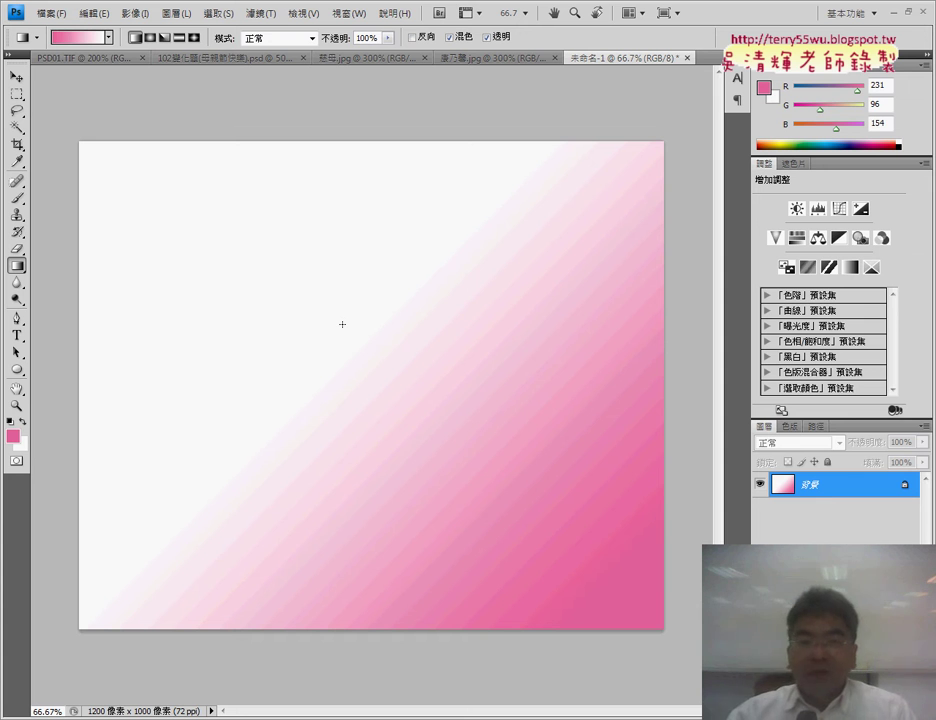
left_click(360, 57)
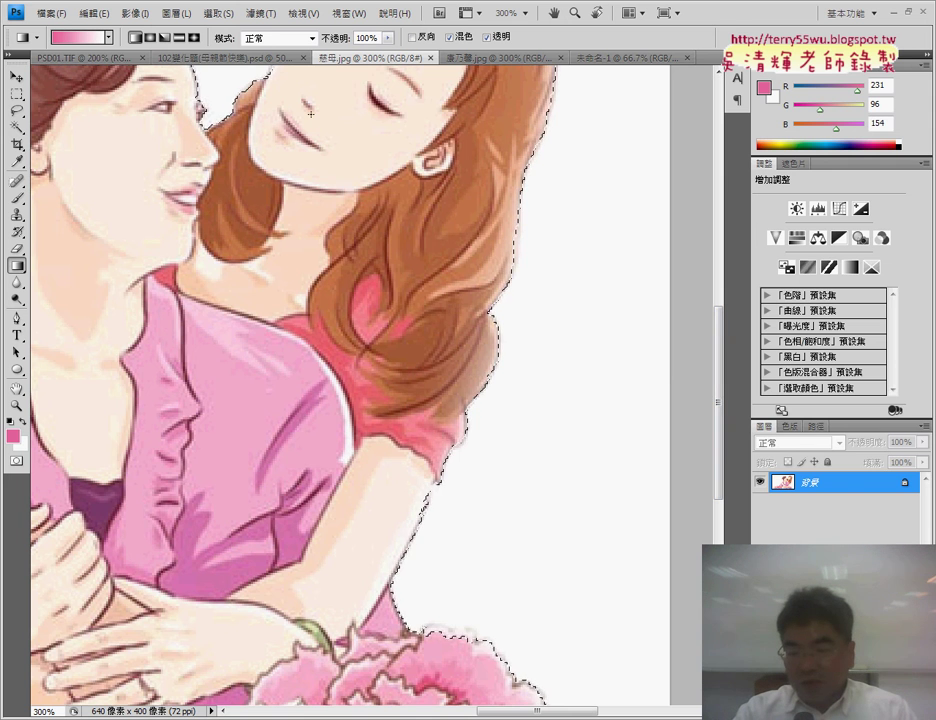
Set the view to 100%, then close the 慈母.jpg and 康乃馨.jpg documents
key("ctrl+minus")
key("ctrl+minus")
key("ctrl+alt+2")
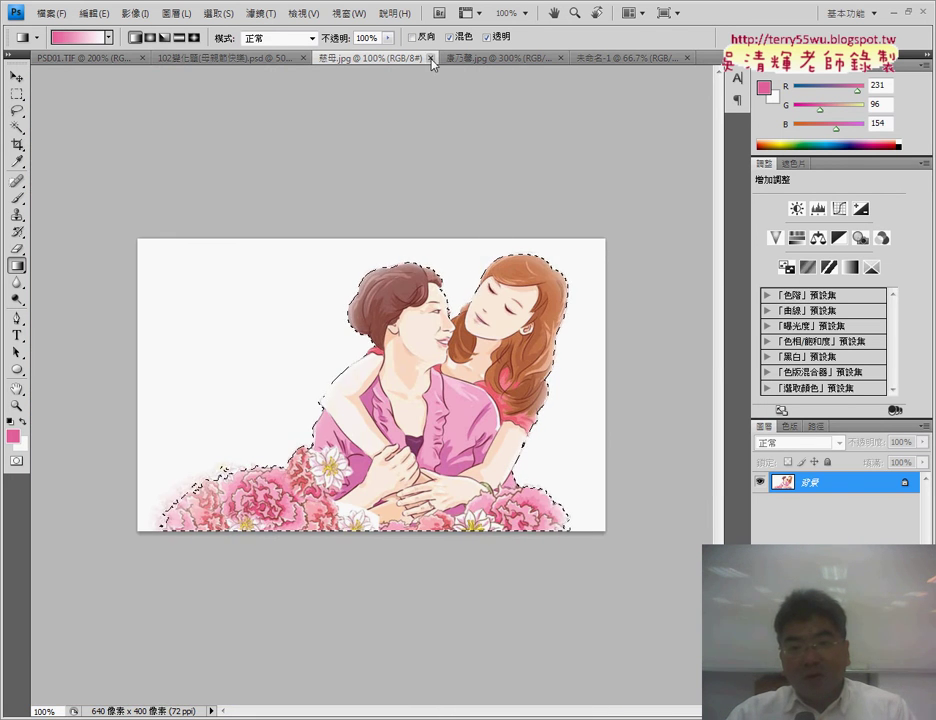
left_click(430, 58)
left_click(474, 58)
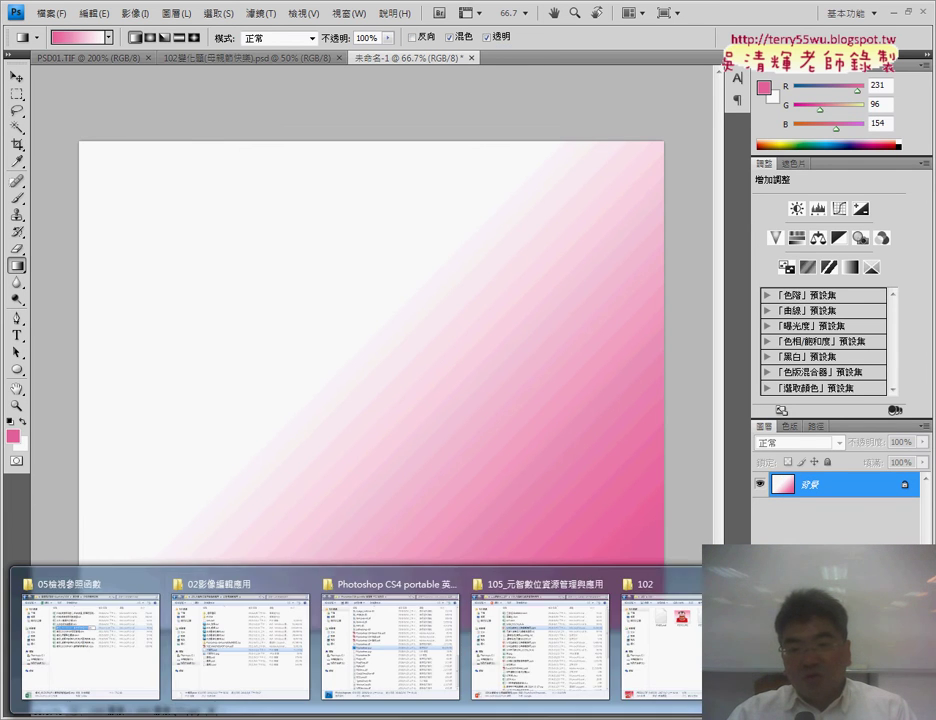
Drag 康乃馨.jpg and 慈母.jpg from the 下載 folder into Photoshop and display 慈母.jpg
left_click(673, 650)
left_click_drag(555, 250, 277, 122)
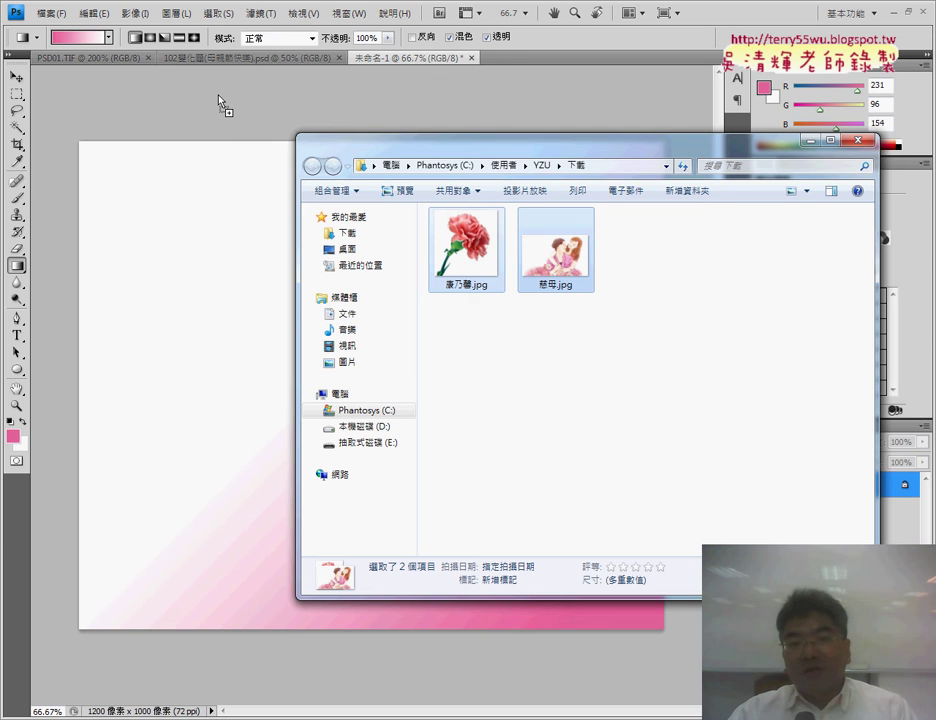
left_click_drag(220, 102, 218, 96)
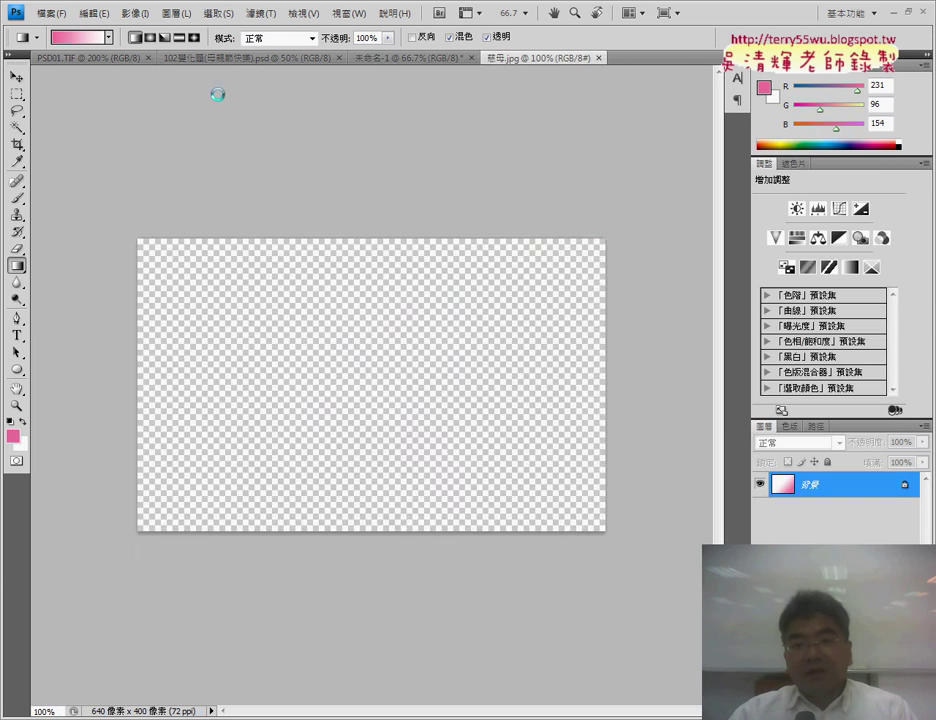
left_click(451, 60)
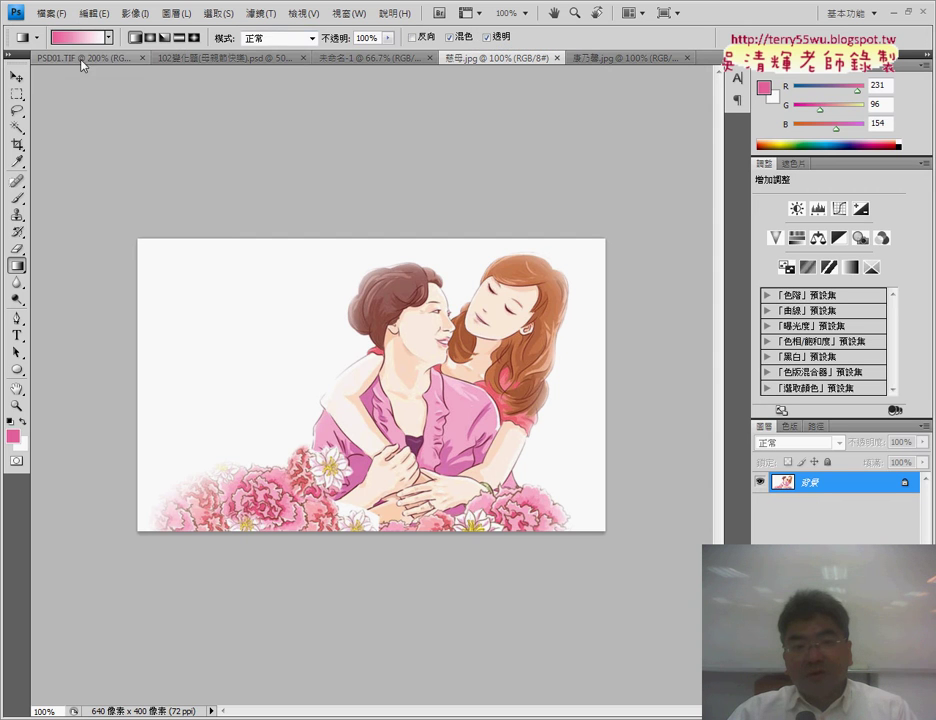
Select the illustration's white background with the Magic Wand at tolerance 32
left_click(18, 112)
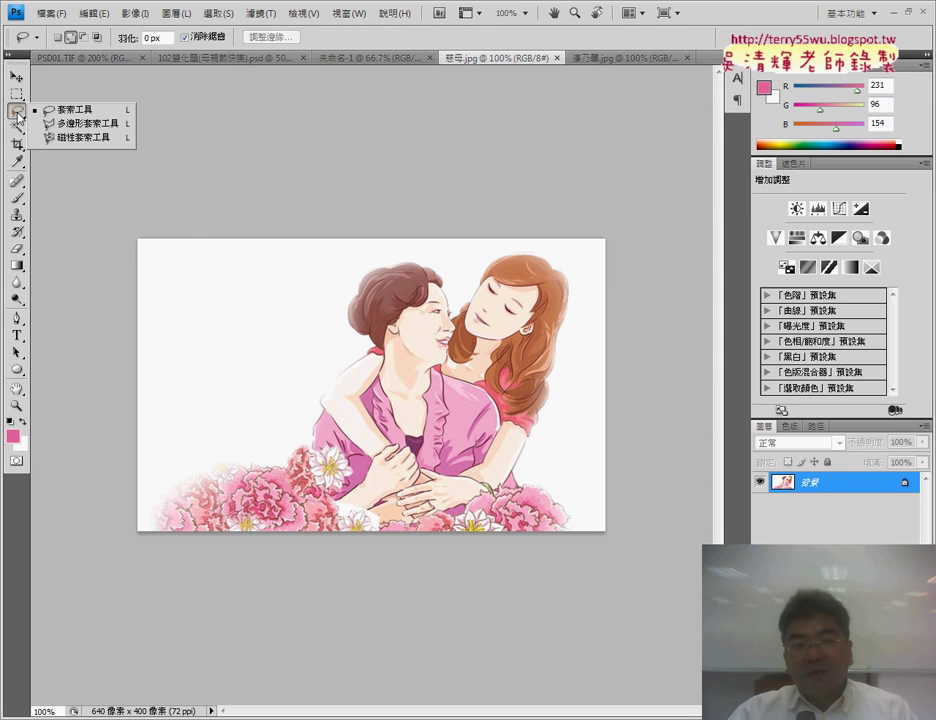
left_click(17, 128)
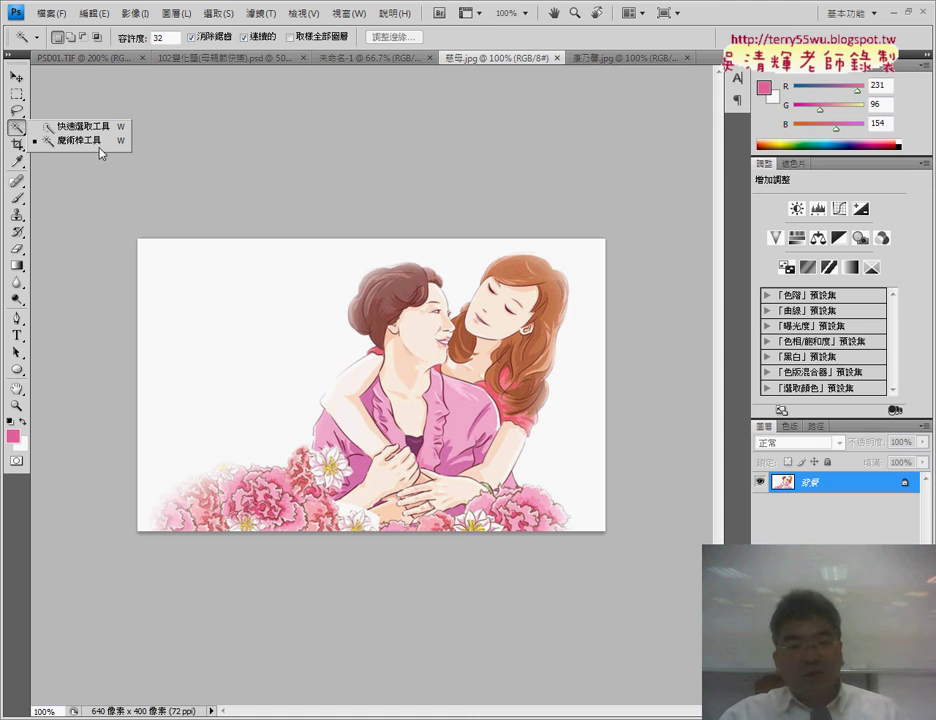
left_click(167, 264)
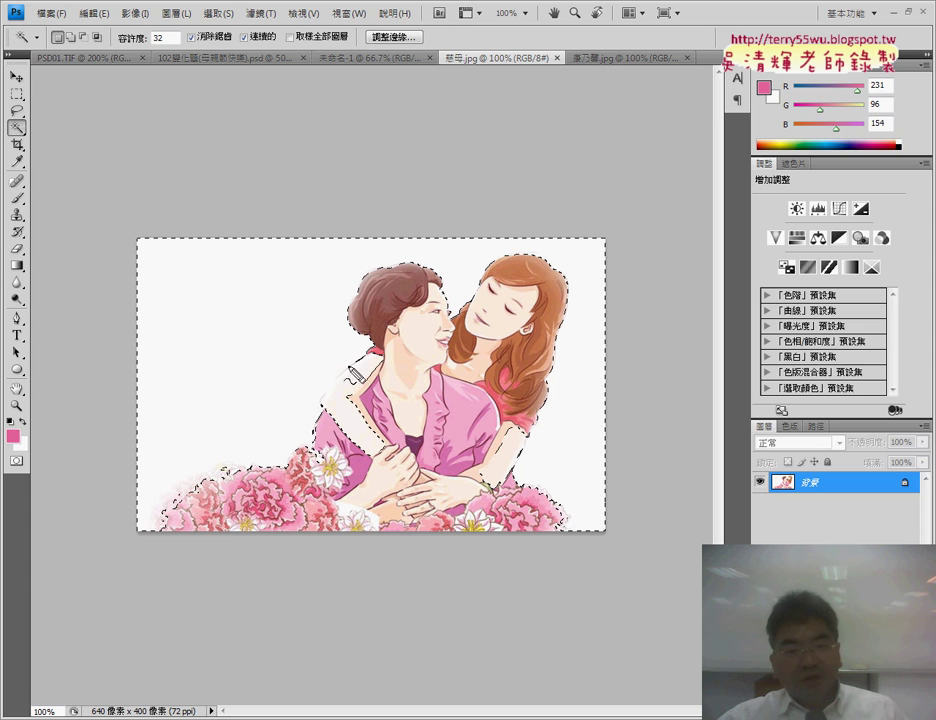
Circle the missed selection areas near the arms in red
mouse_move(352, 356)
left_mouse_down()
mouse_move(364, 365)
mouse_move(333, 404)
left_mouse_up()
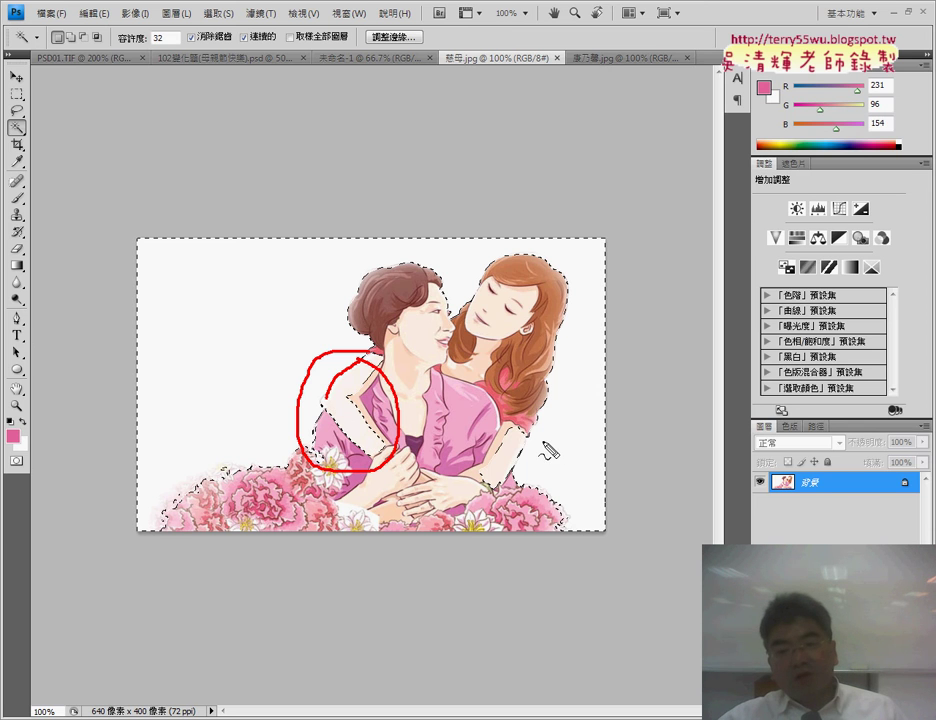
mouse_move(538, 442)
left_mouse_down()
mouse_move(505, 505)
mouse_move(549, 440)
left_mouse_up()
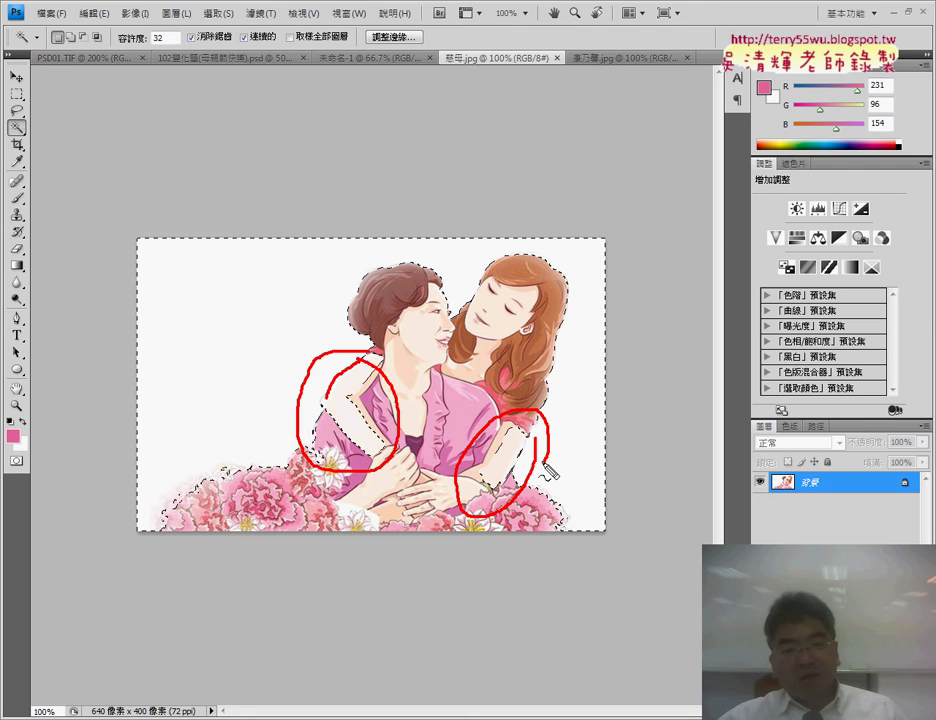
mouse_move(297, 480)
left_mouse_down()
mouse_move(186, 530)
mouse_move(300, 465)
left_mouse_up()
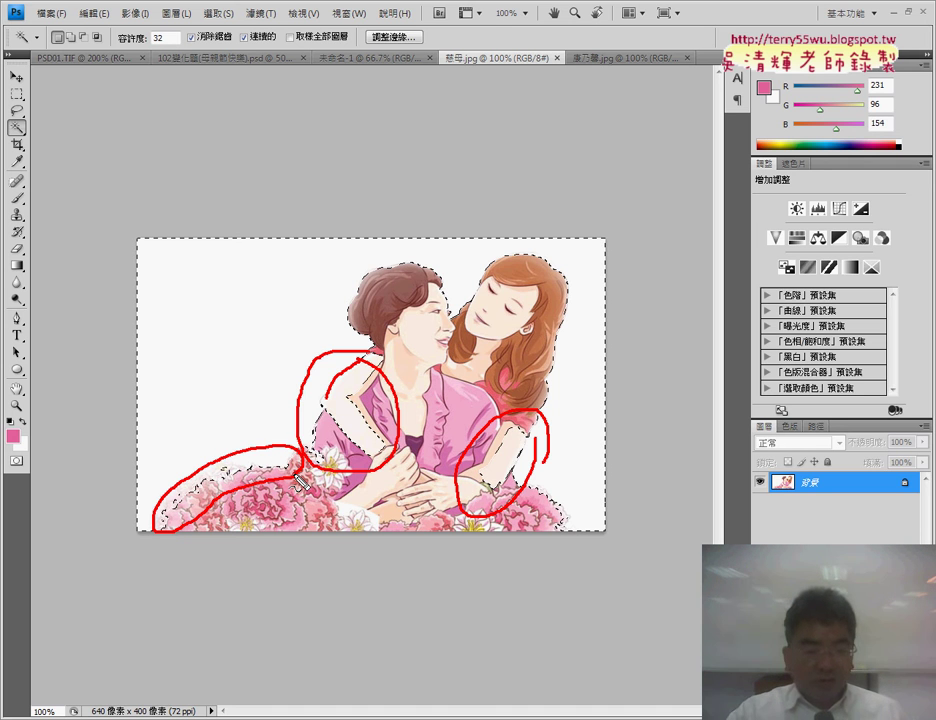
Invert the selection so it covers the mother, daughter and flowers
key("Escape")
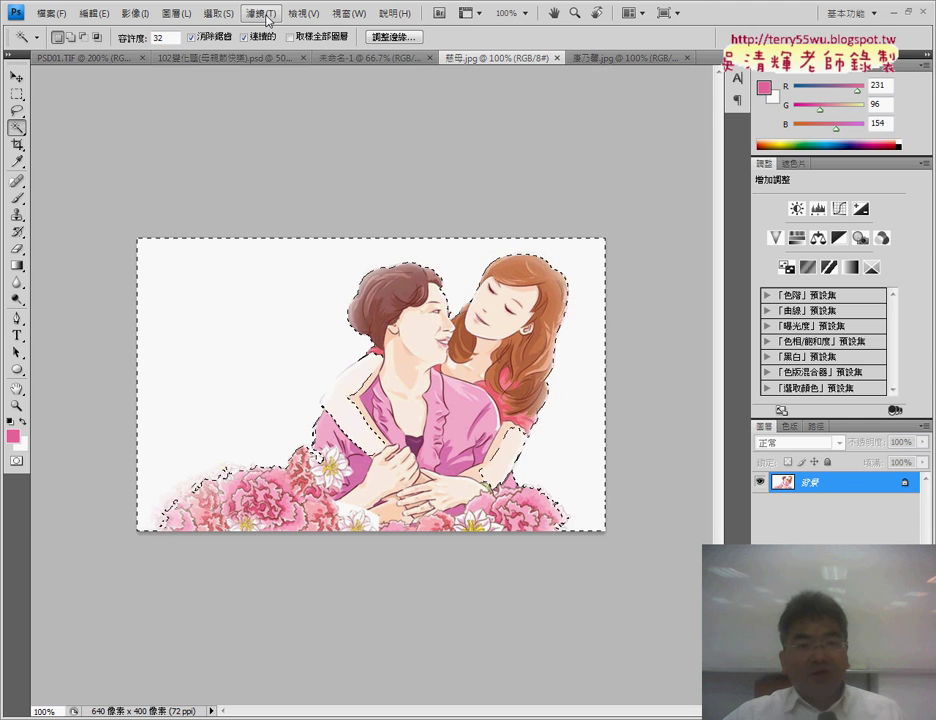
left_click(224, 16)
left_click(235, 76)
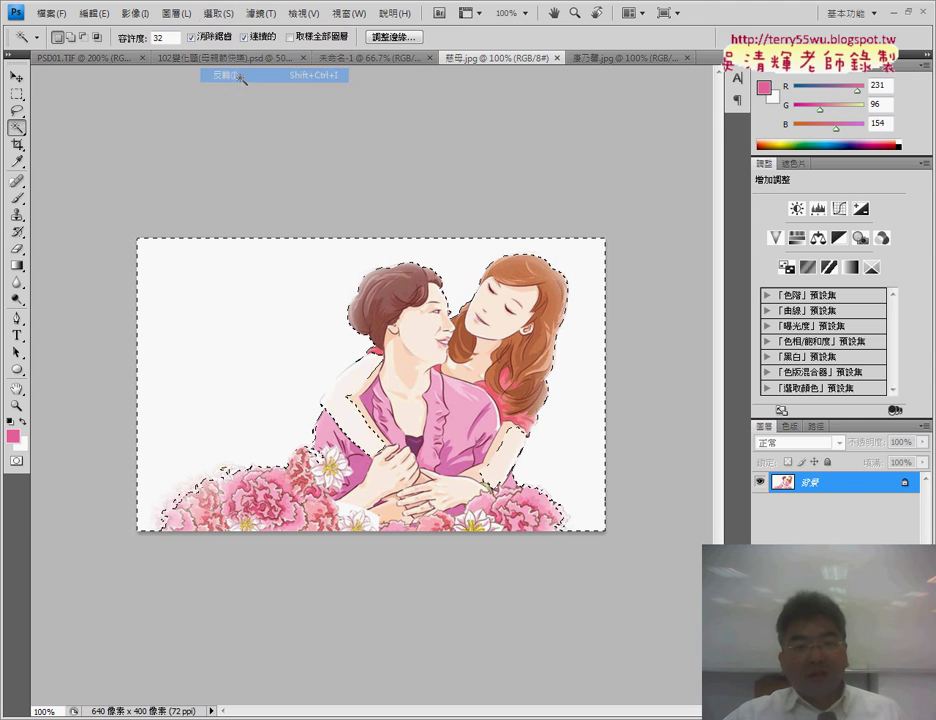
Set the Lasso to Add to Selection and zoom to 300%
left_click(17, 110)
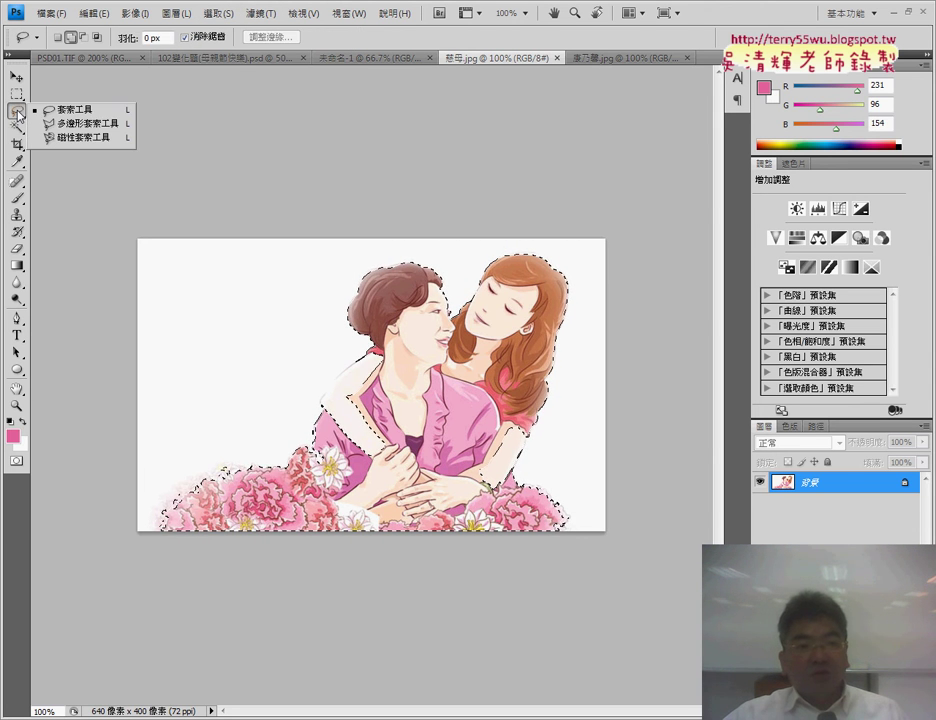
left_click(78, 110)
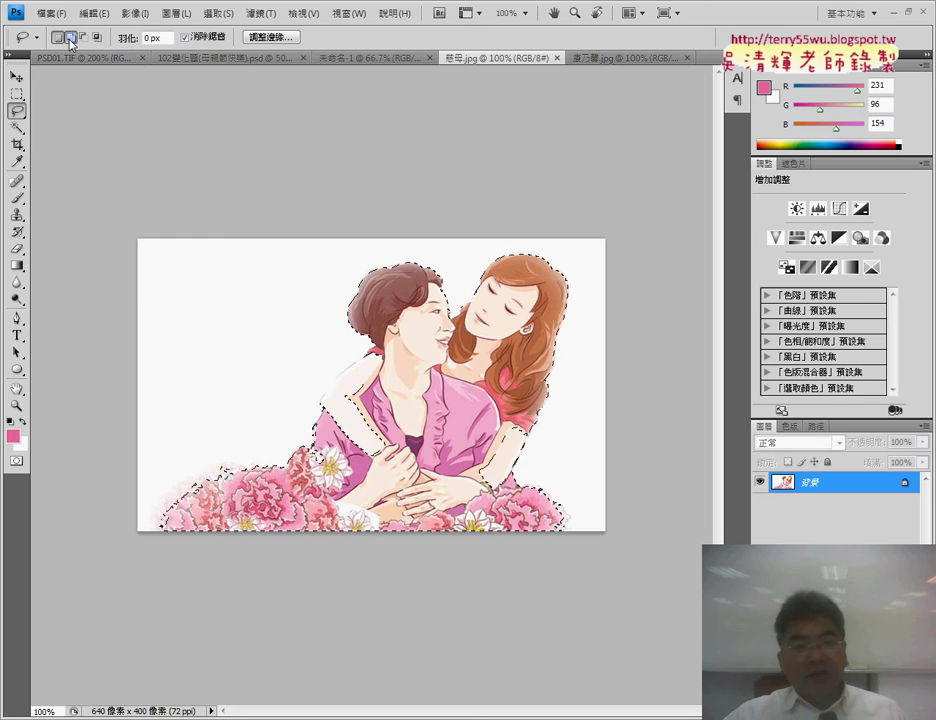
left_click(72, 40)
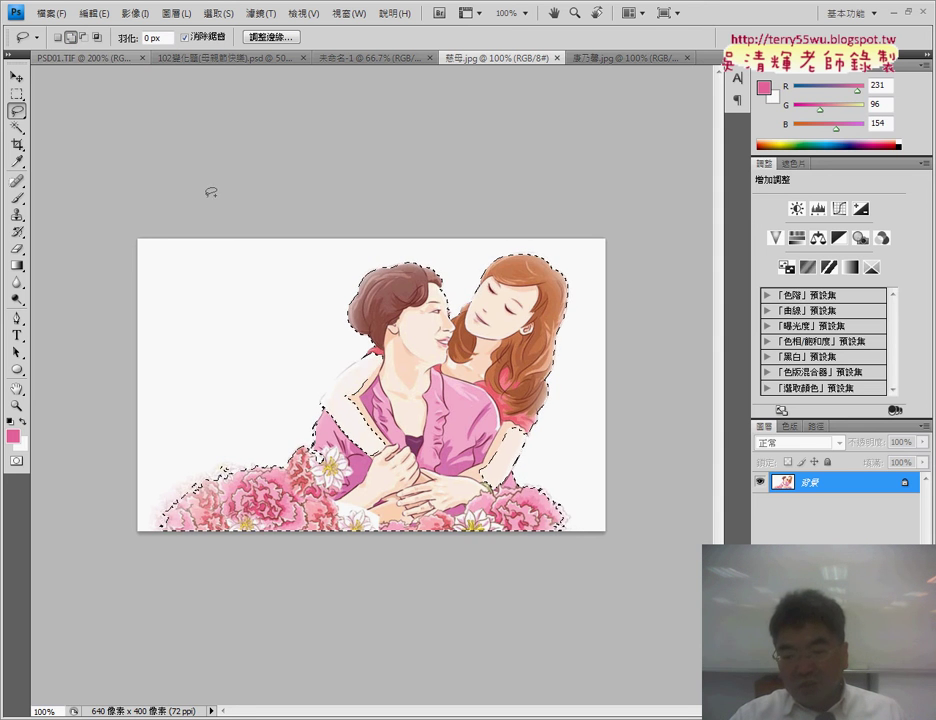
key("ctrl+plus")
key("ctrl+plus")
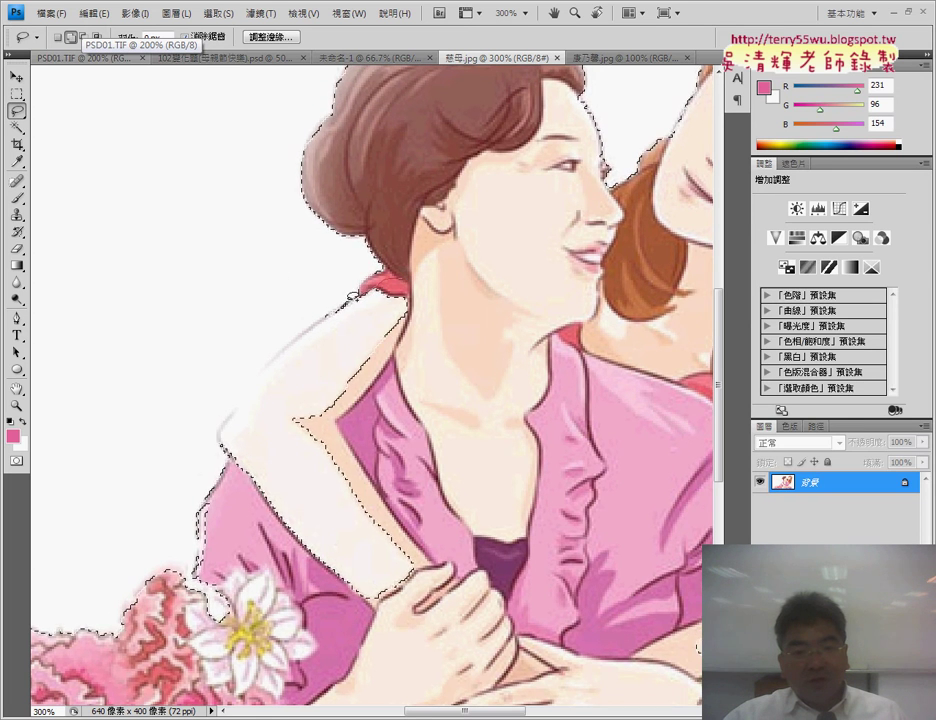
Add the mother's collar, sleeve and the arm-to-flower gap to the selection with the Lasso
left_click_drag(322, 318, 224, 426)
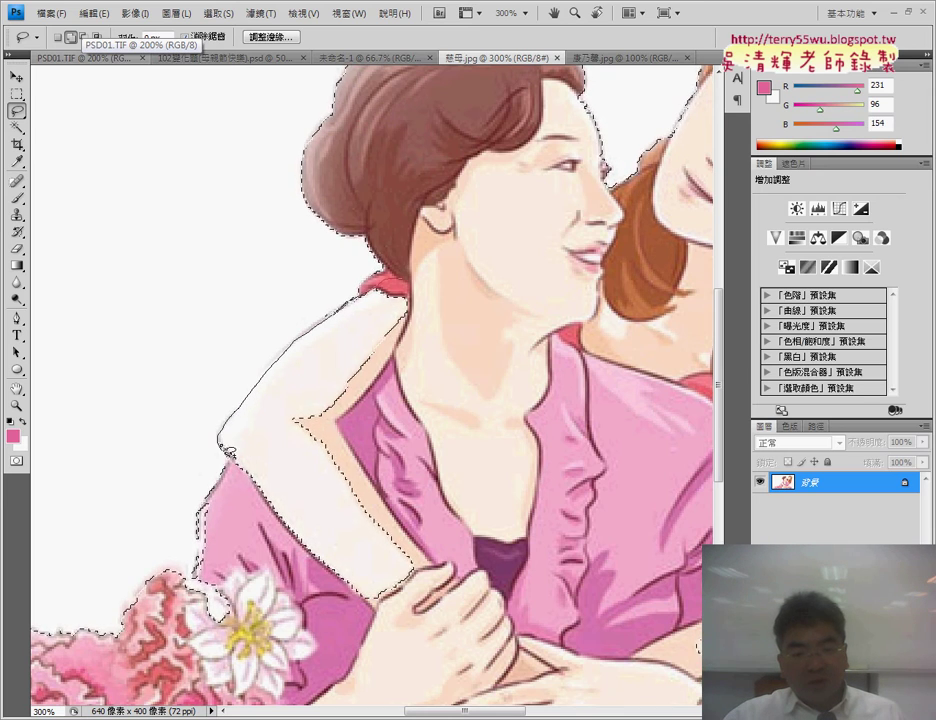
left_click_drag(252, 515, 324, 617)
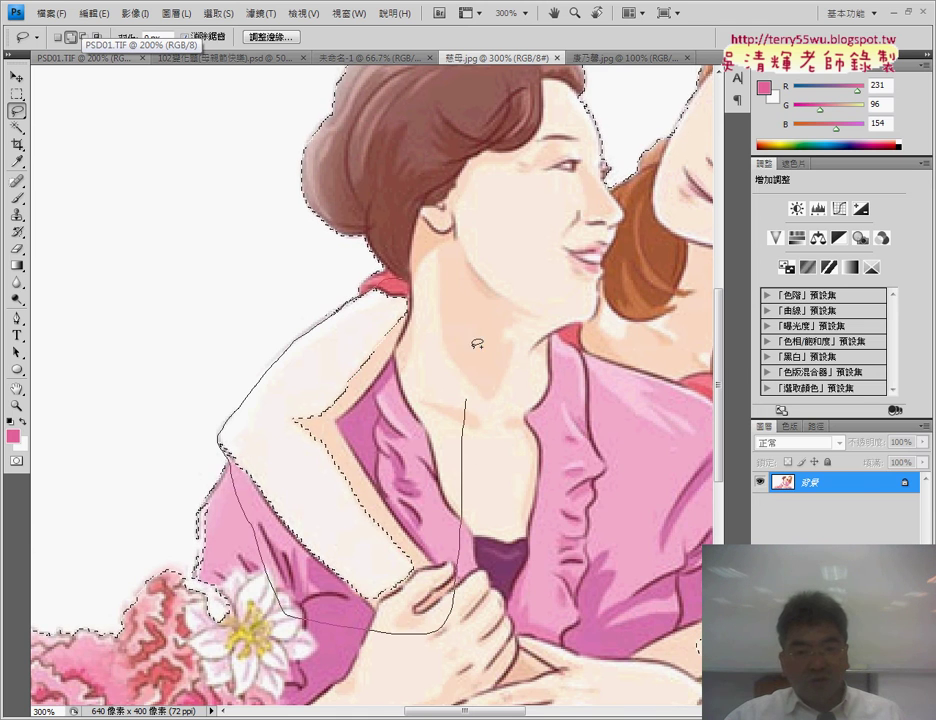
left_click_drag(476, 343, 450, 292)
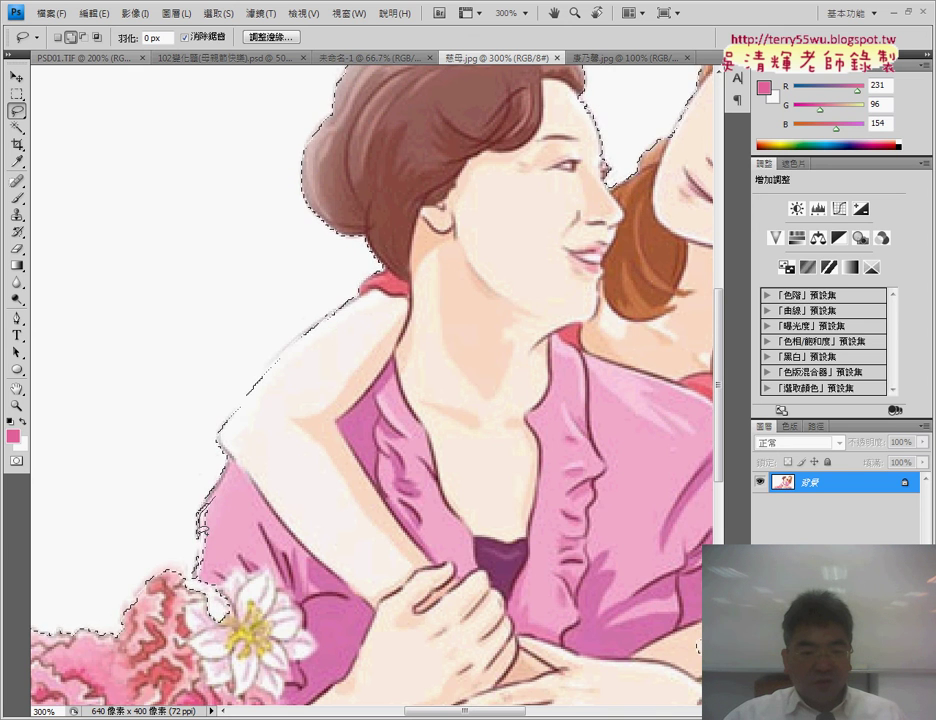
left_click_drag(258, 598, 214, 558)
left_click_drag(216, 502, 213, 496)
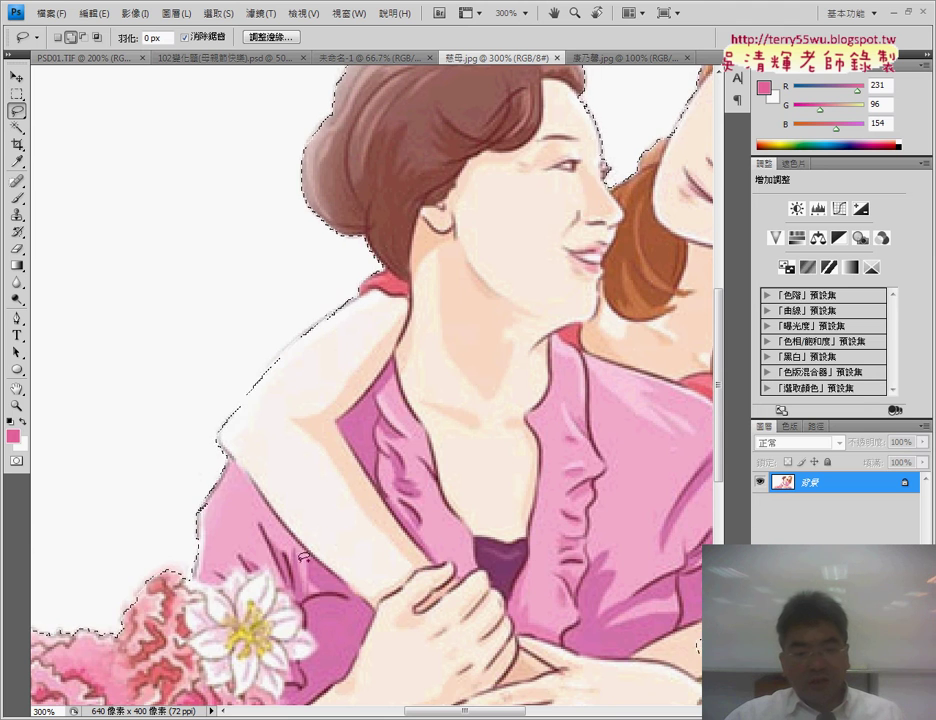
Lasso the top edge of the flowers and the faint carnations at the image's left edge
scroll(472, 640, "left", 5)
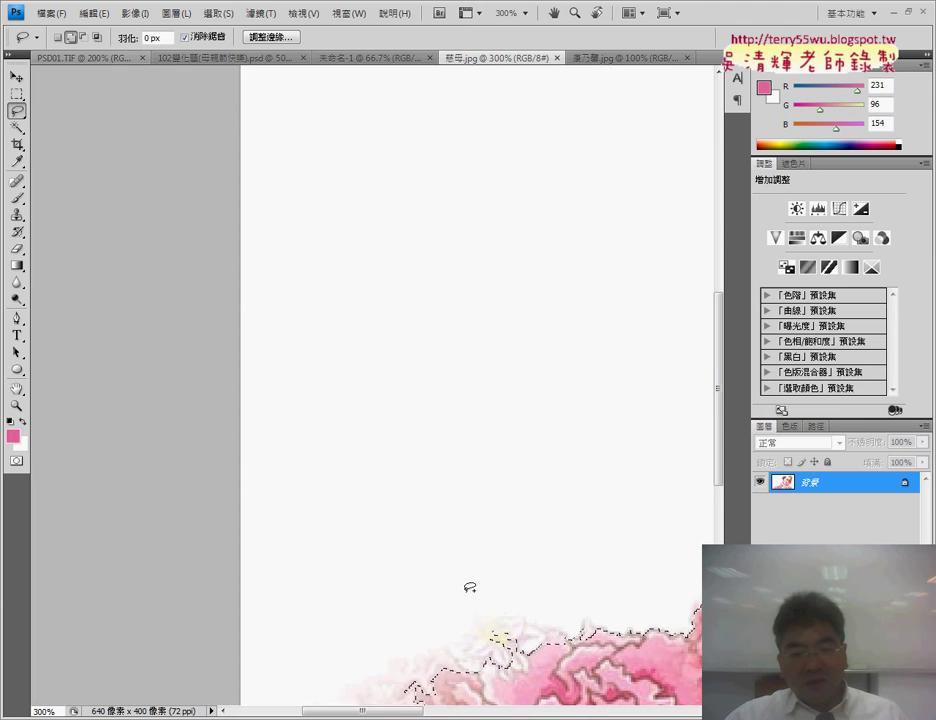
scroll(469, 590, "down", 2)
scroll(470, 585, "down", 3)
mouse_move(366, 713)
left_mouse_down()
mouse_move(449, 716)
mouse_move(434, 716)
left_mouse_up()
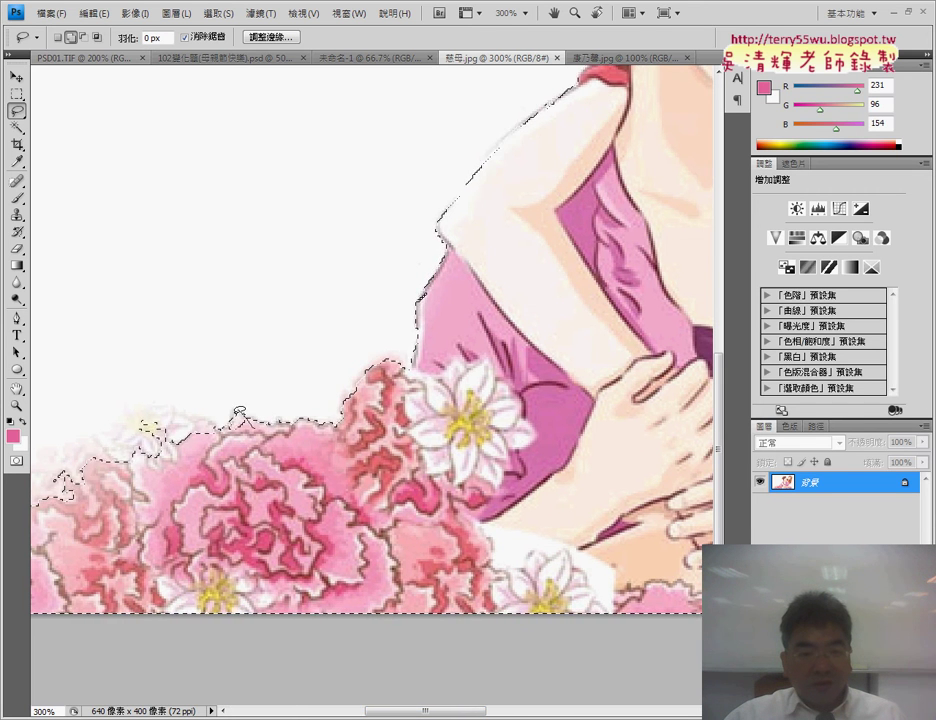
mouse_move(230, 418)
left_mouse_down()
mouse_move(174, 406)
mouse_move(139, 417)
left_mouse_up()
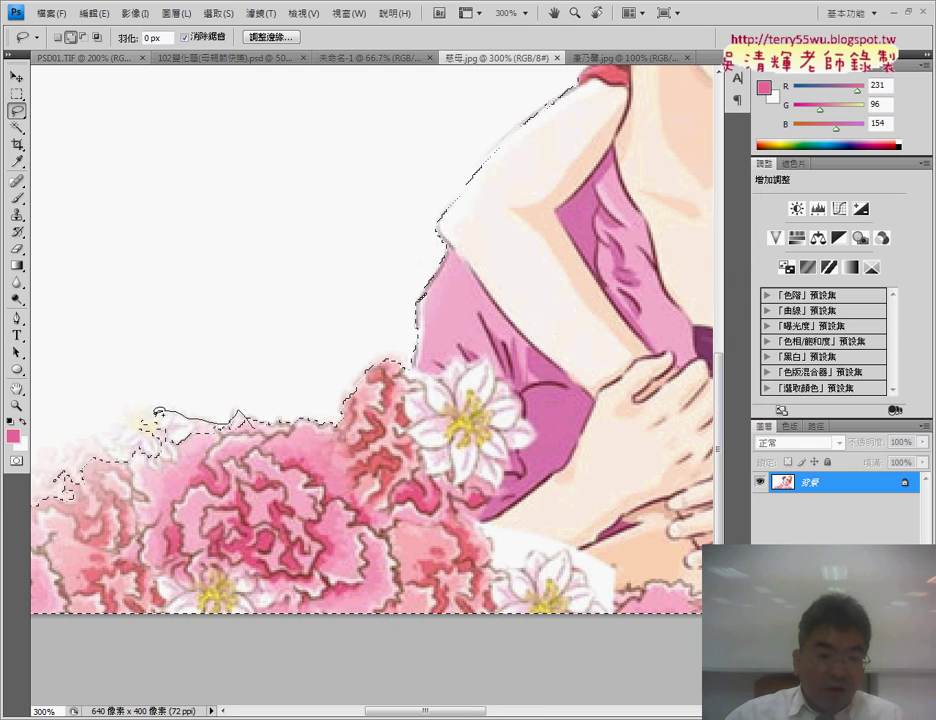
mouse_move(139, 417)
left_mouse_down()
mouse_move(60, 466)
mouse_move(302, 460)
left_mouse_up()
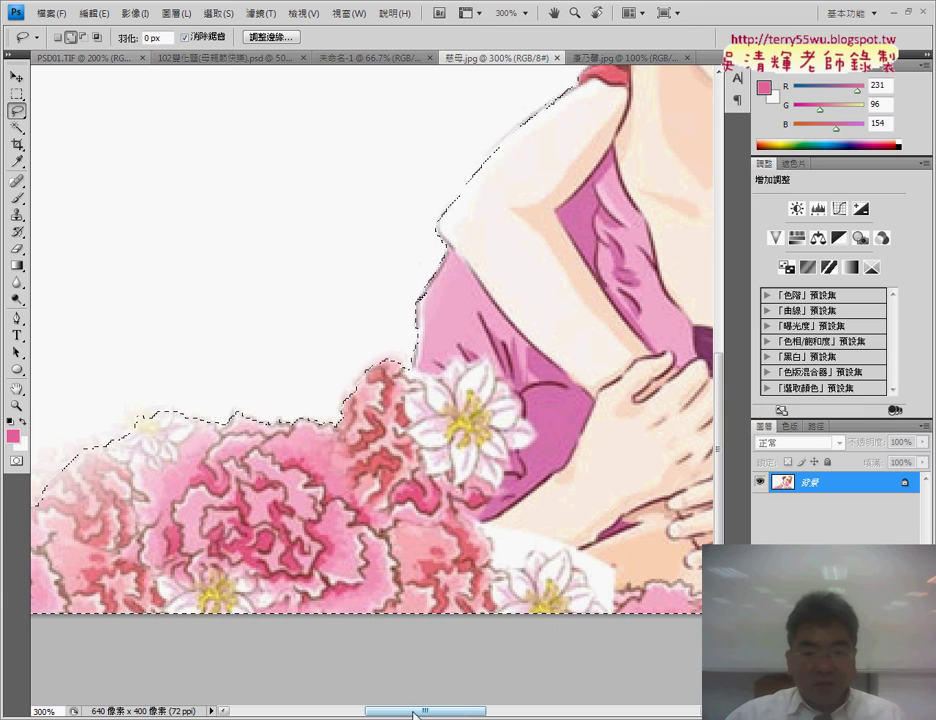
left_click_drag(418, 711, 348, 711)
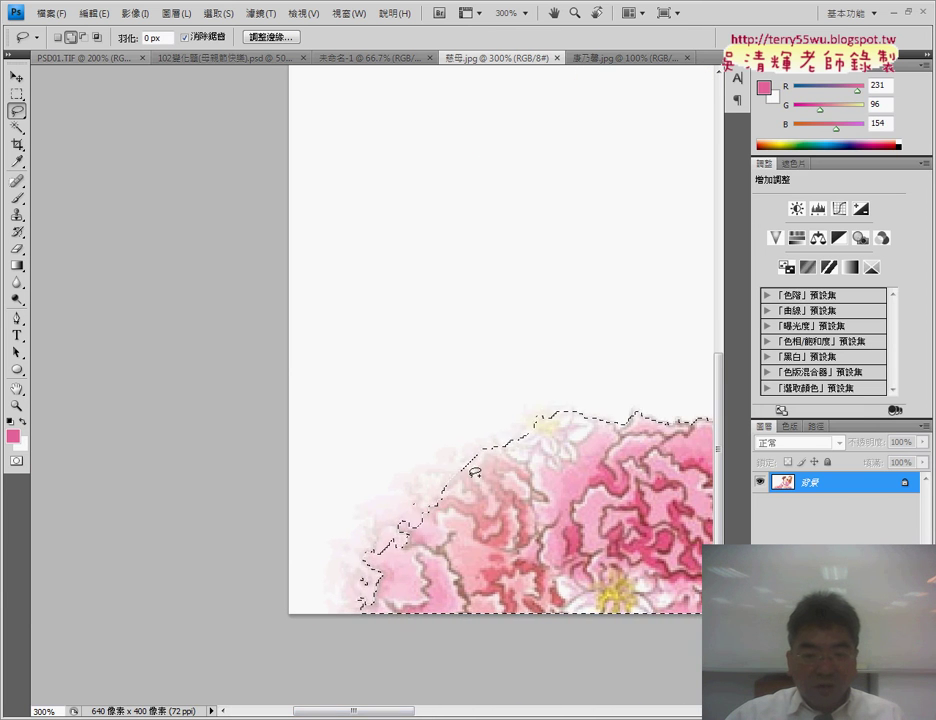
mouse_move(486, 458)
left_mouse_down()
mouse_move(372, 532)
mouse_move(355, 563)
mouse_move(355, 595)
mouse_move(472, 546)
mouse_move(598, 607)
left_mouse_up()
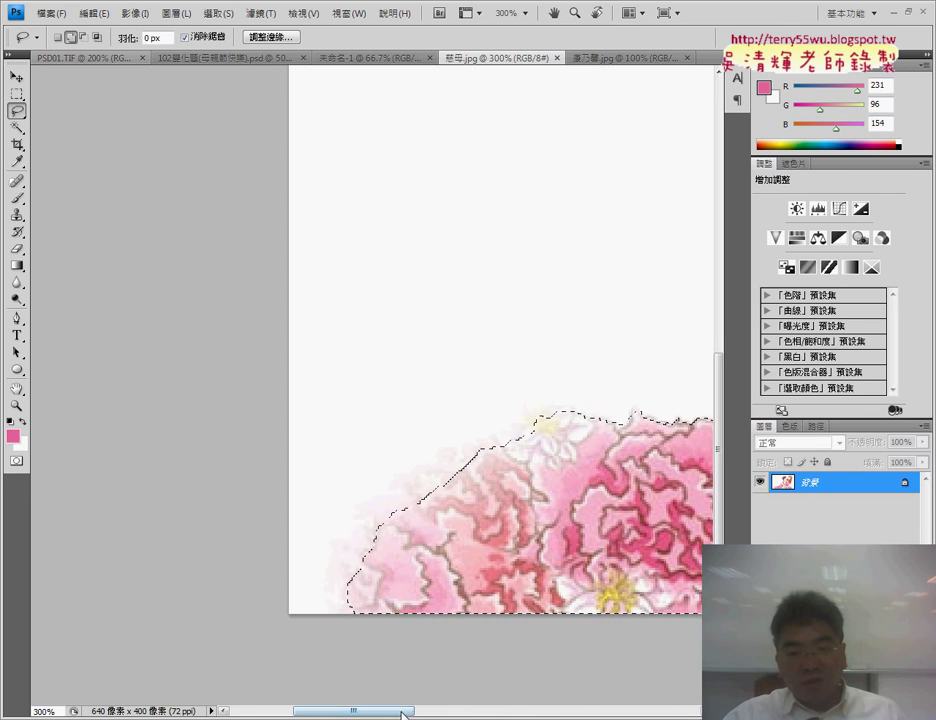
scroll(595, 640, "right", 5)
scroll(590, 660, "right", 5)
scroll(585, 680, "right", 5)
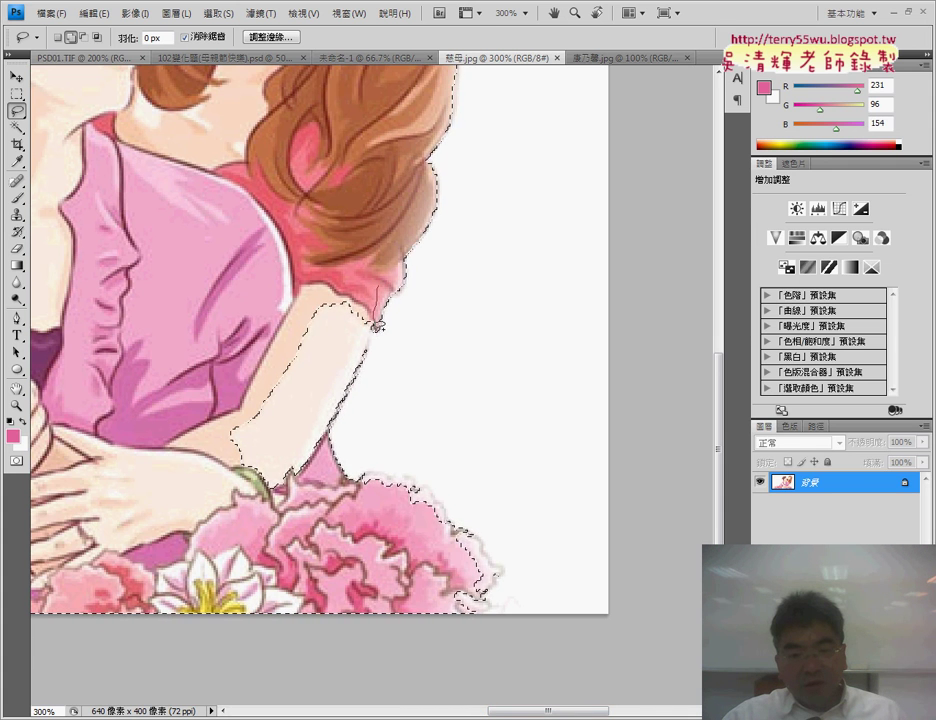
Redraw the lasso along the arm and flowers, then subtract the leftover area near the arm
mouse_move(366, 352)
left_mouse_down()
mouse_move(331, 432)
mouse_move(373, 284)
mouse_move(382, 336)
left_mouse_up()
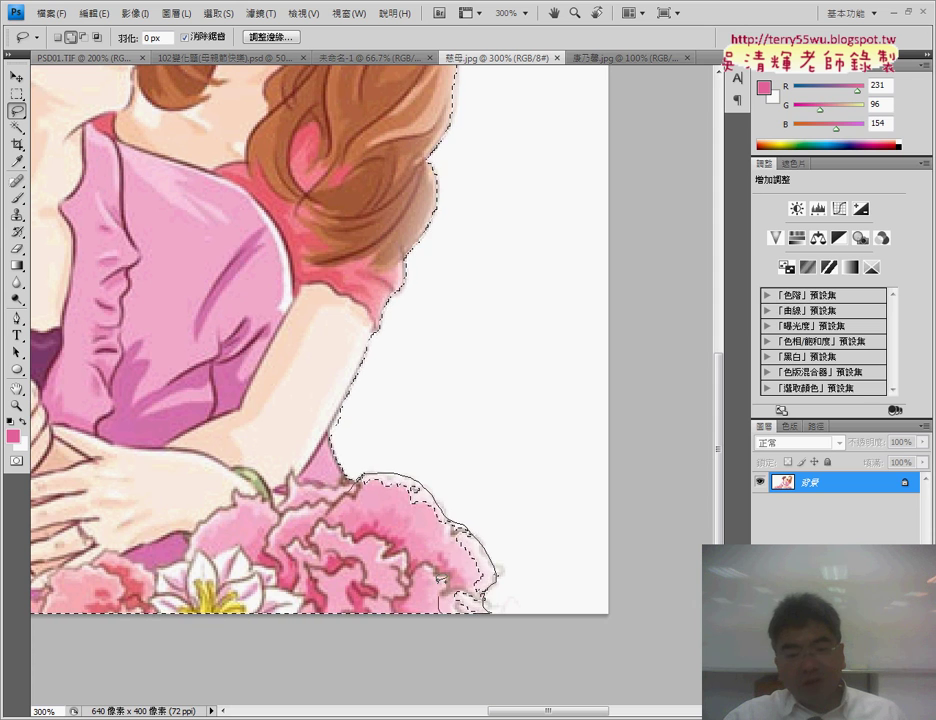
left_click_drag(494, 507, 485, 501)
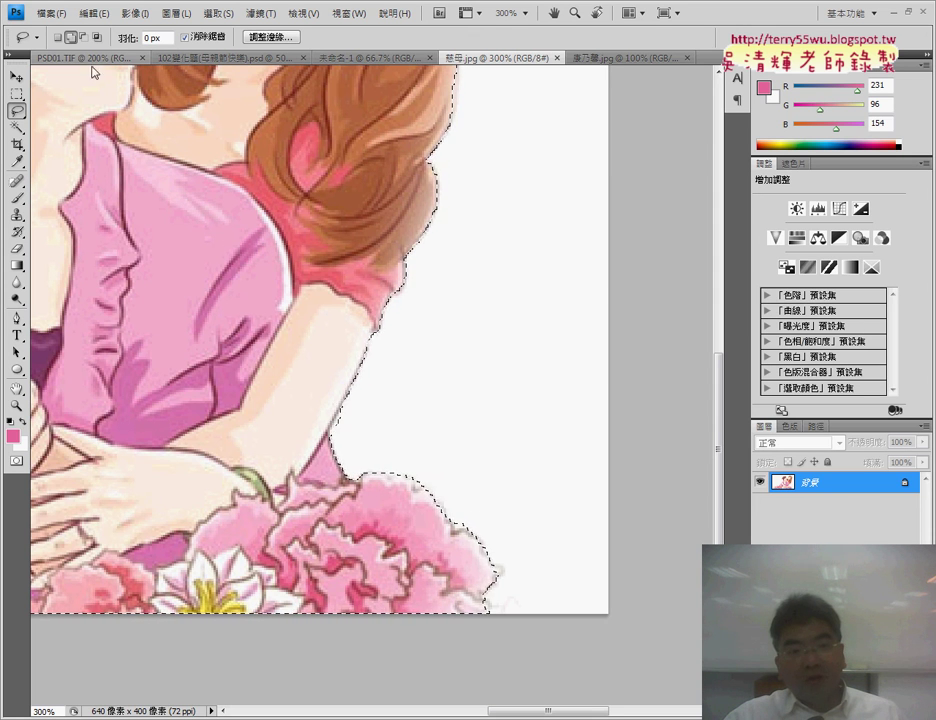
left_click(83, 37)
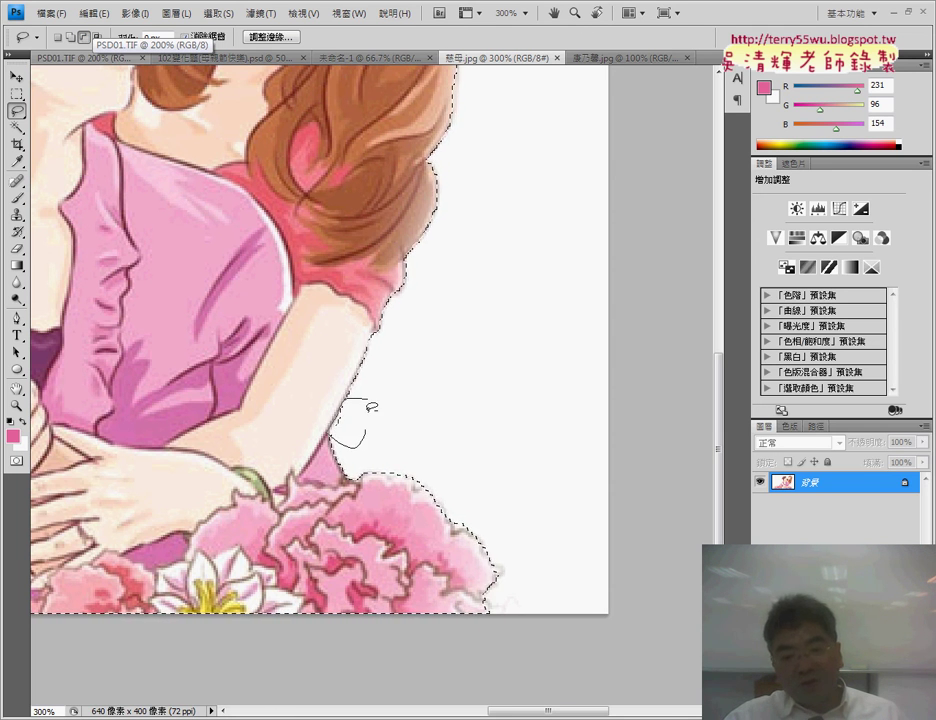
left_click_drag(368, 408, 372, 410)
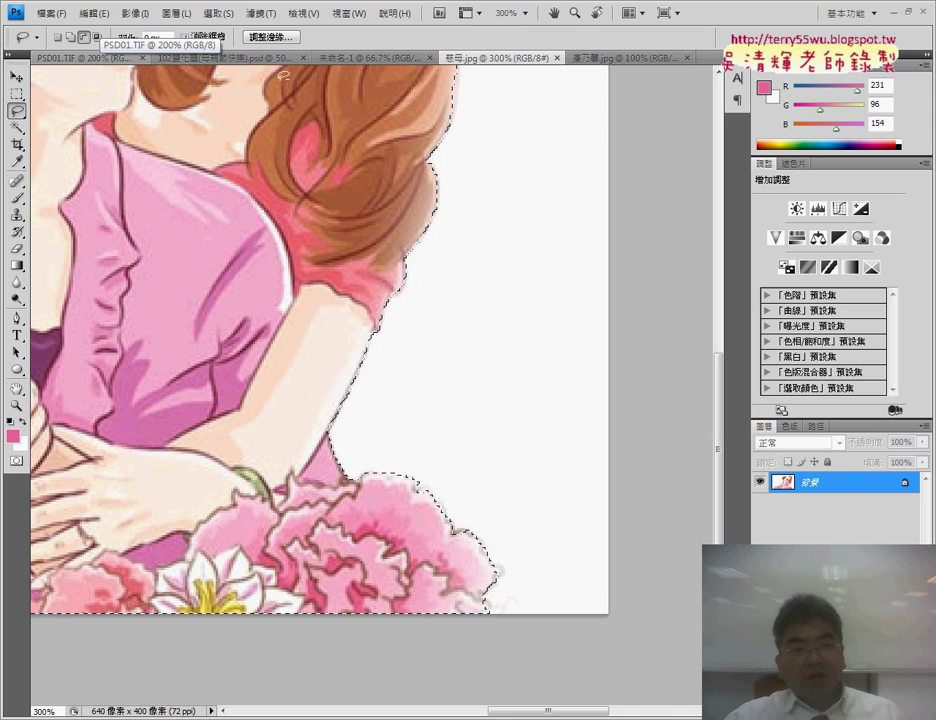
Drag the selected illustration onto the 未命名-1 card as a new layer in the lower right
left_click(17, 78)
left_click(353, 60)
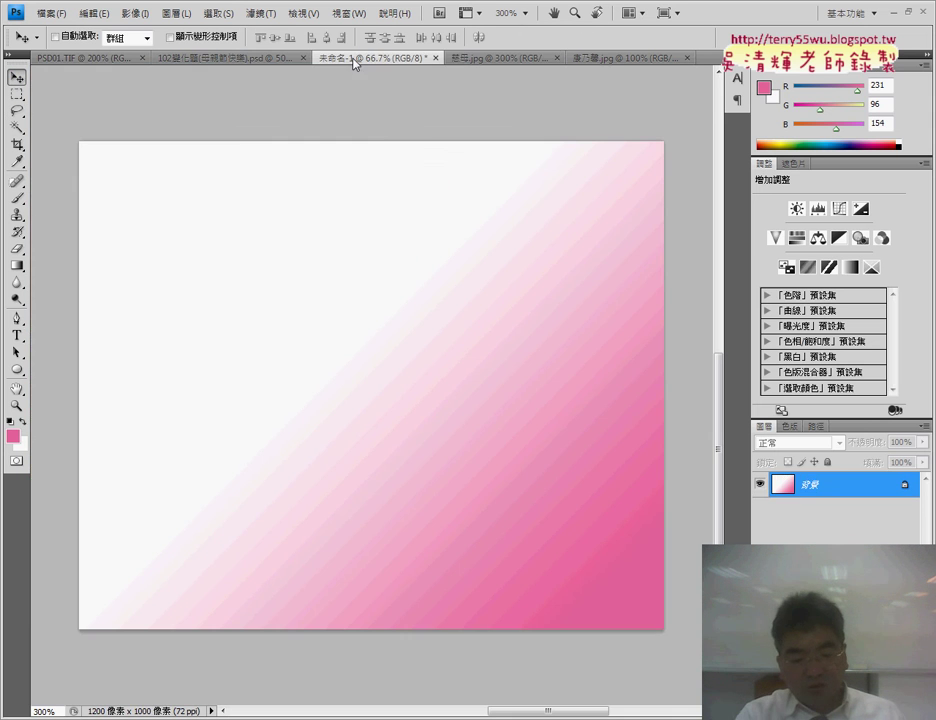
left_click_drag(353, 62, 389, 148)
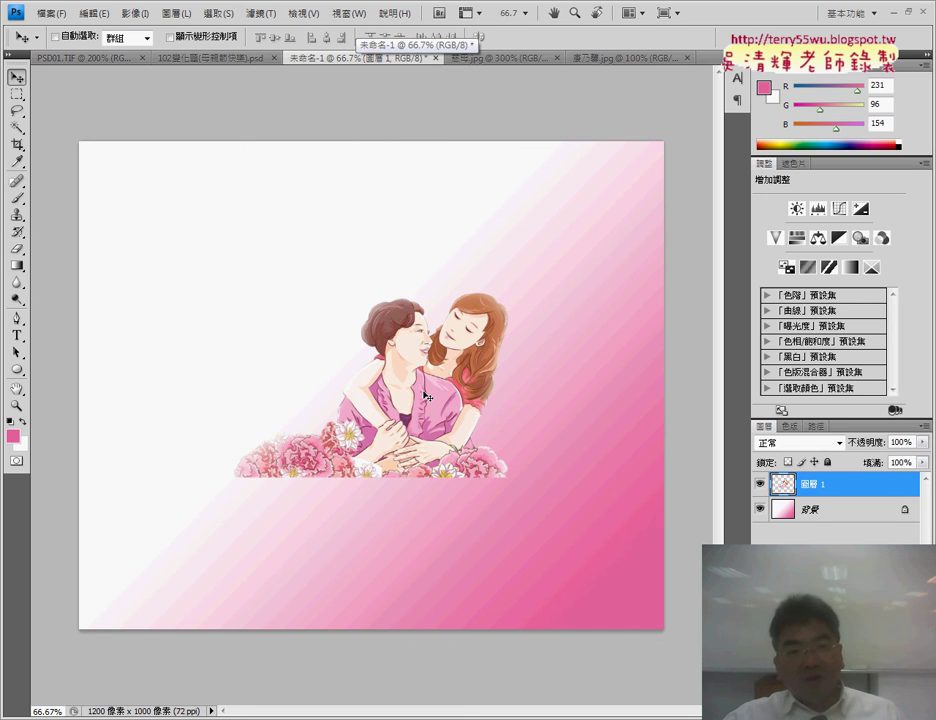
mouse_move(451, 424)
left_mouse_down()
mouse_move(548, 540)
mouse_move(539, 521)
left_mouse_up()
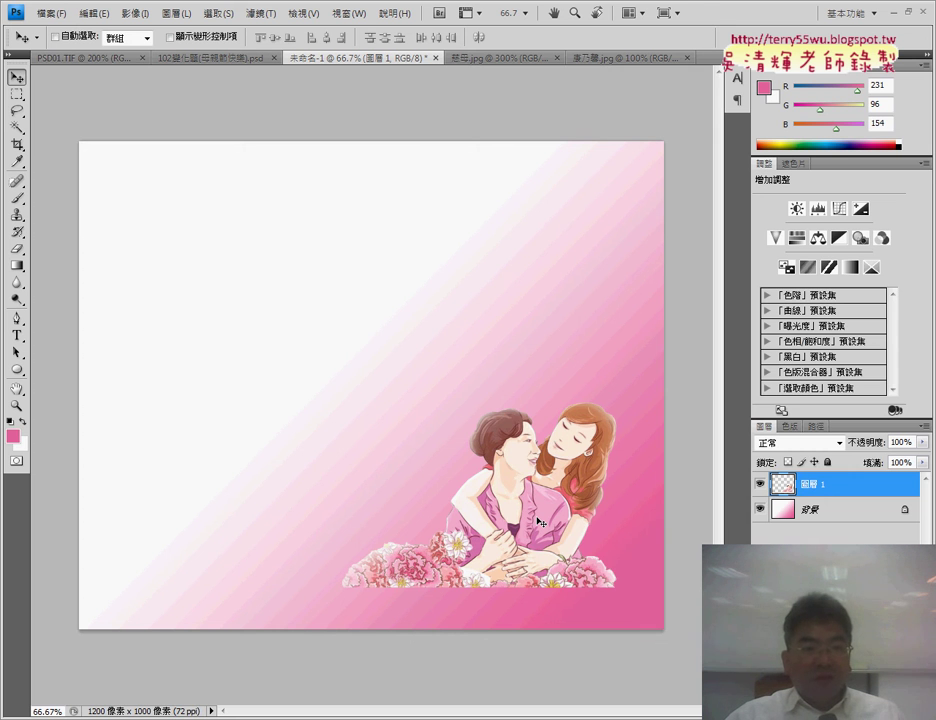
left_click(95, 13)
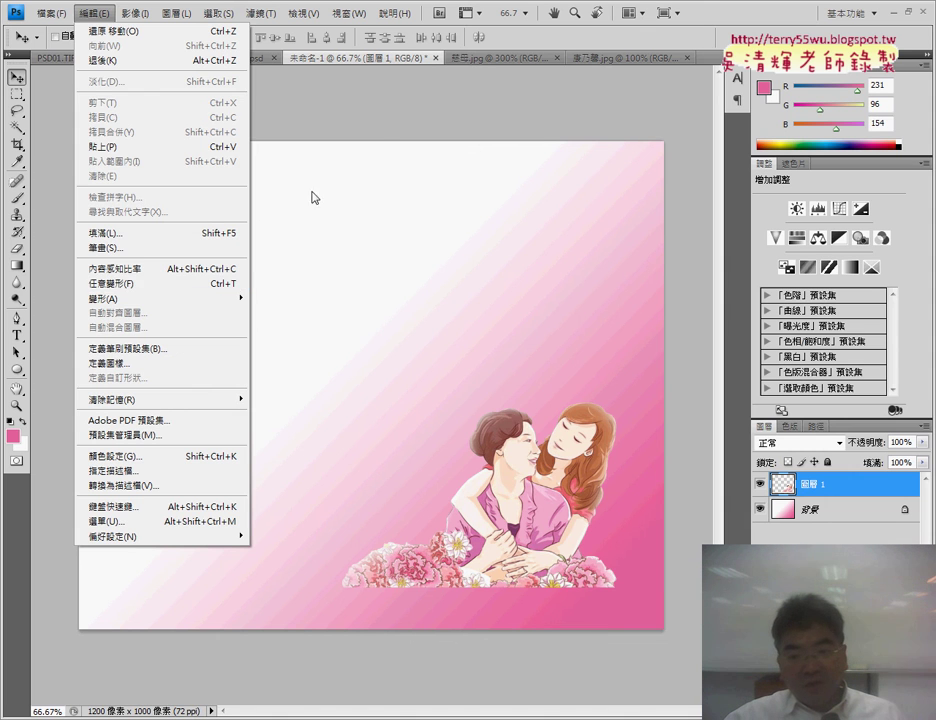
Scale the illustration to about 123% × 118%, tilt it about 2.8°, and move it bottom right
left_click(386, 119)
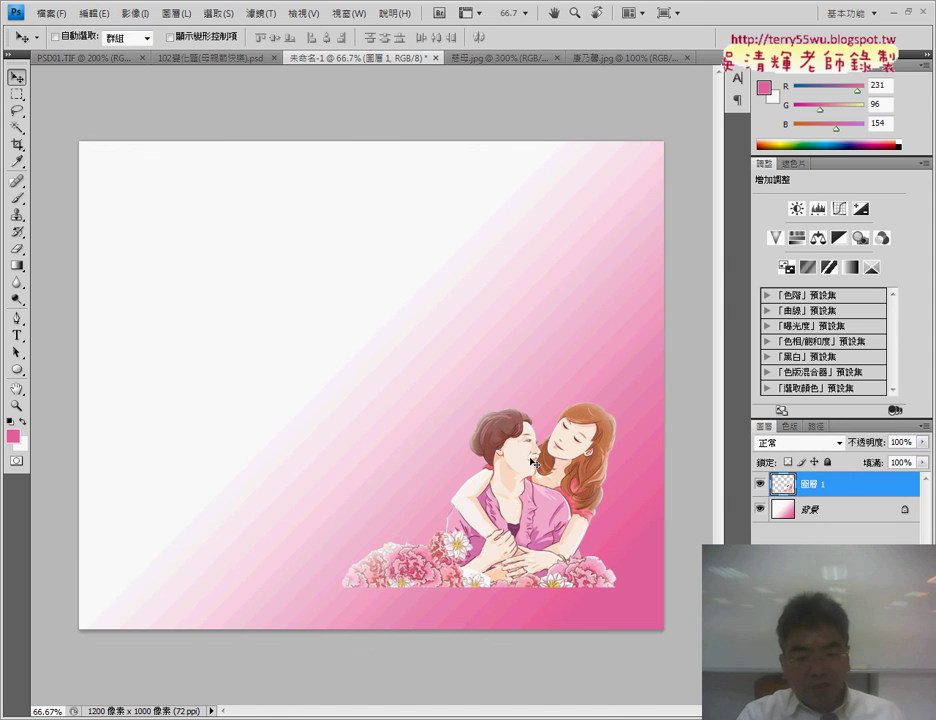
key("ctrl+t")
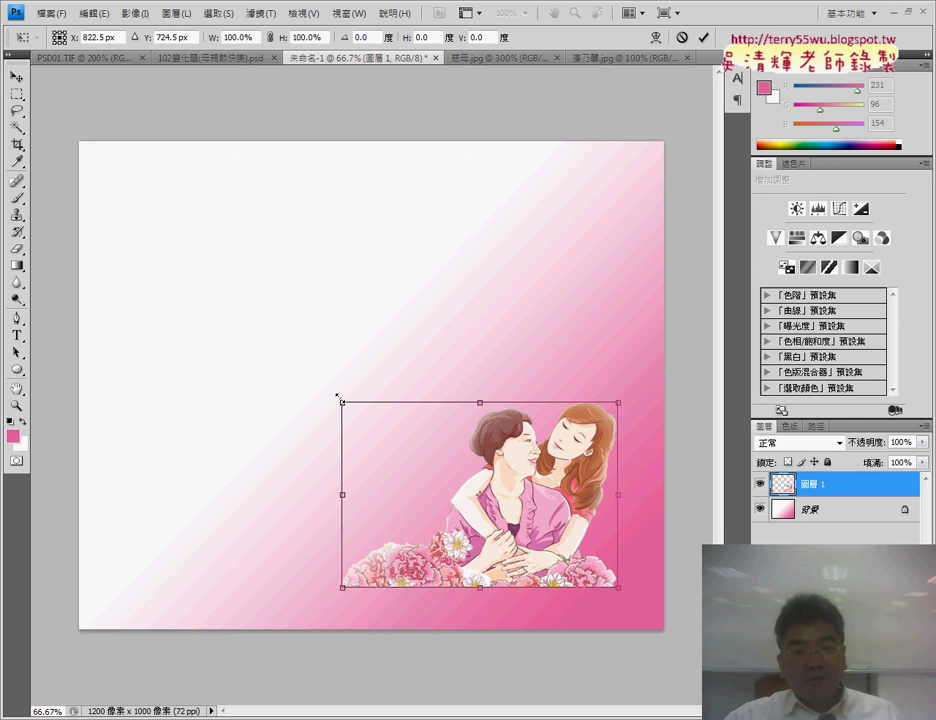
left_click_drag(335, 392, 272, 359)
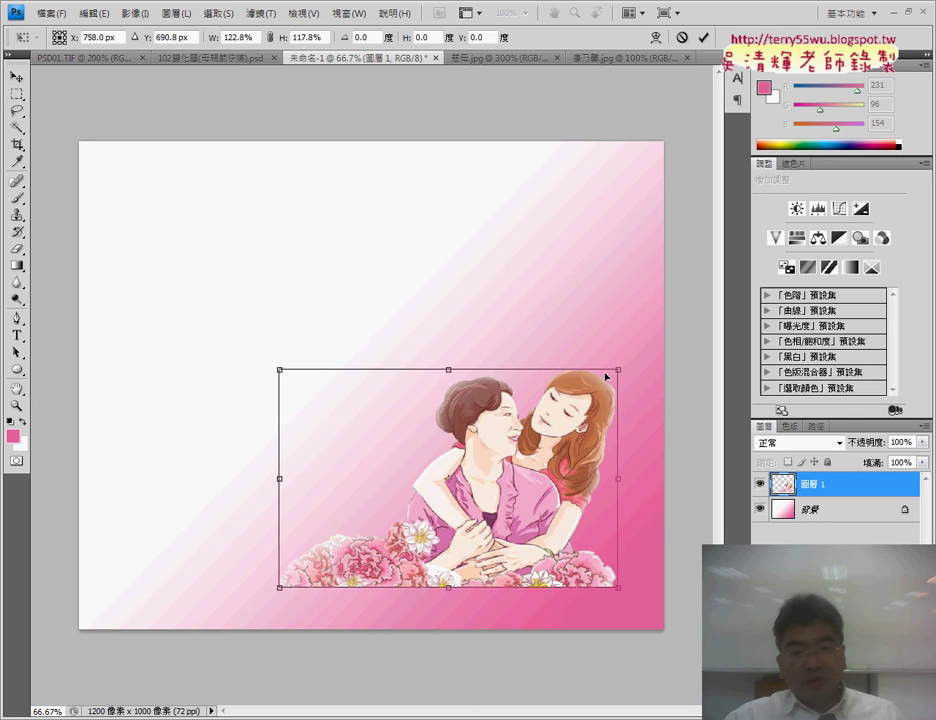
mouse_move(631, 368)
left_mouse_down()
mouse_move(617, 395)
mouse_move(617, 371)
left_mouse_up()
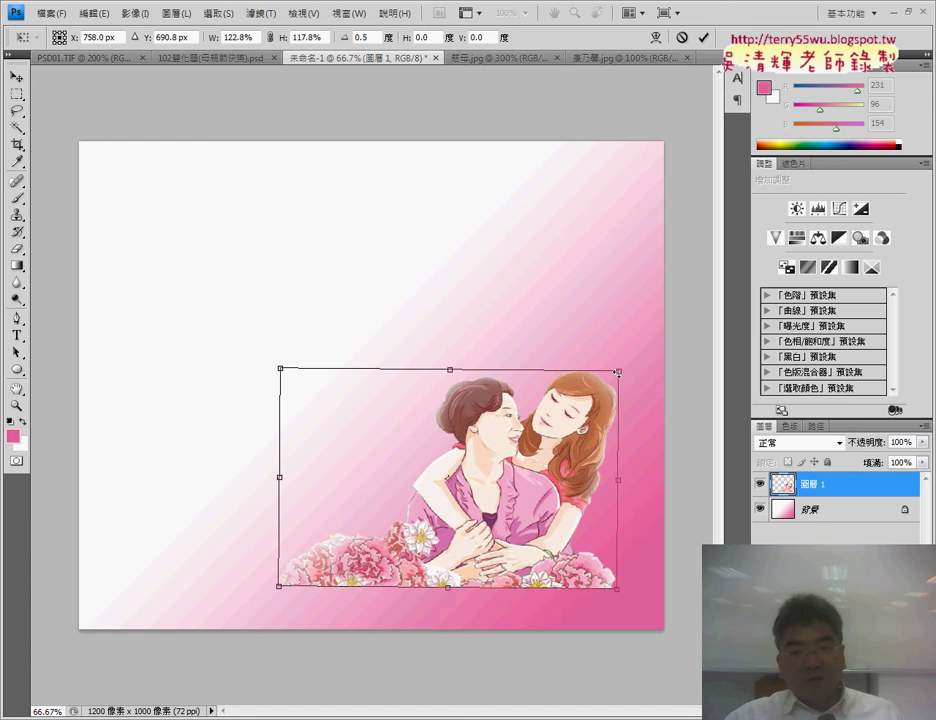
left_click_drag(628, 367, 620, 359)
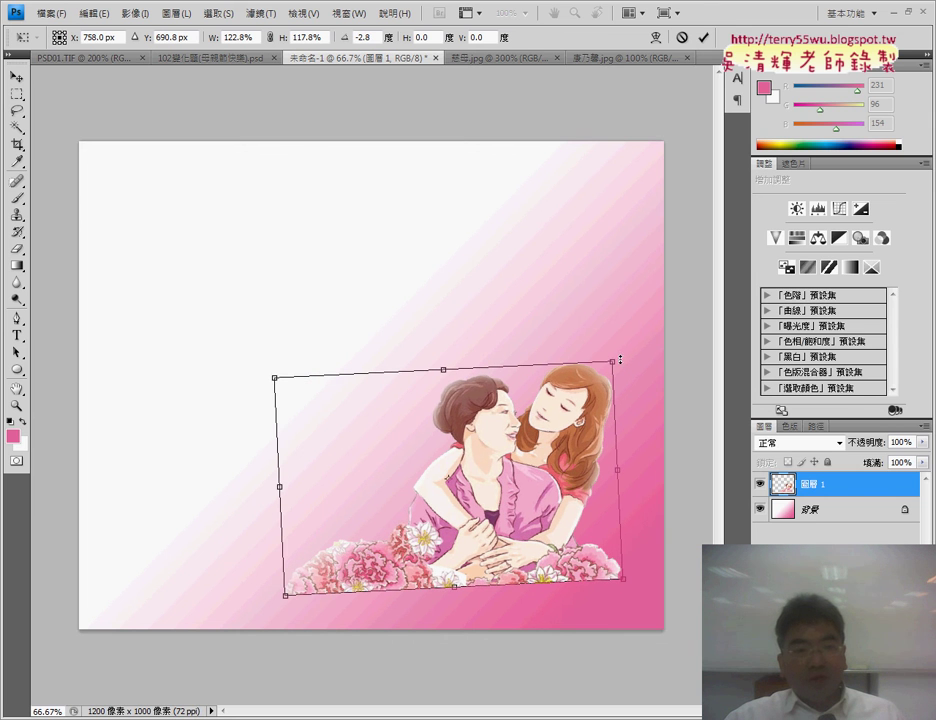
left_click(16, 76)
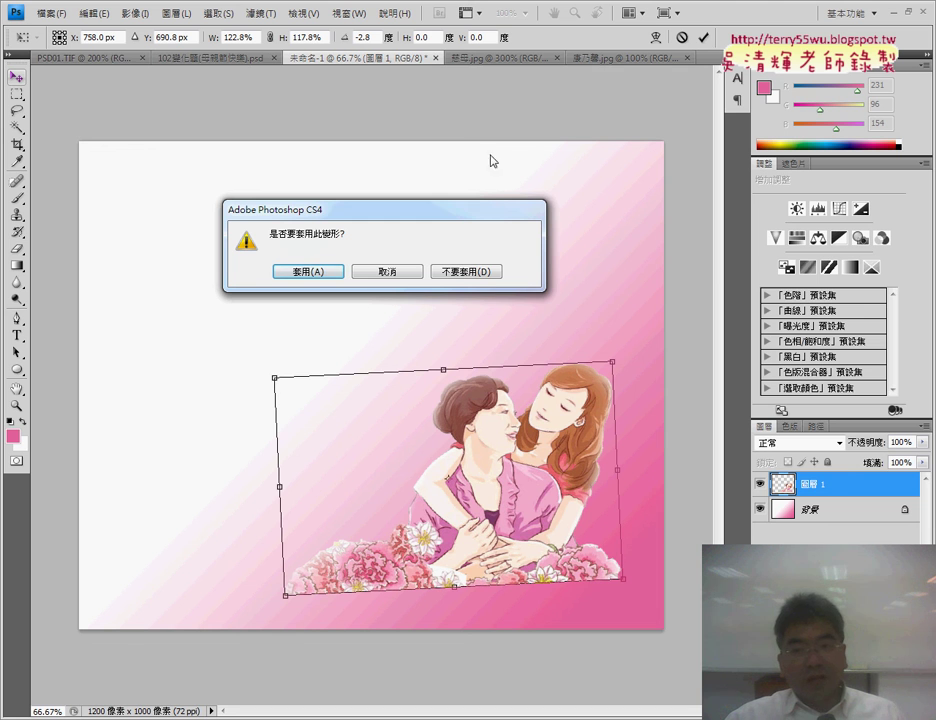
left_click(307, 270)
mouse_move(476, 481)
left_mouse_down()
mouse_move(524, 534)
mouse_move(495, 530)
left_mouse_up()
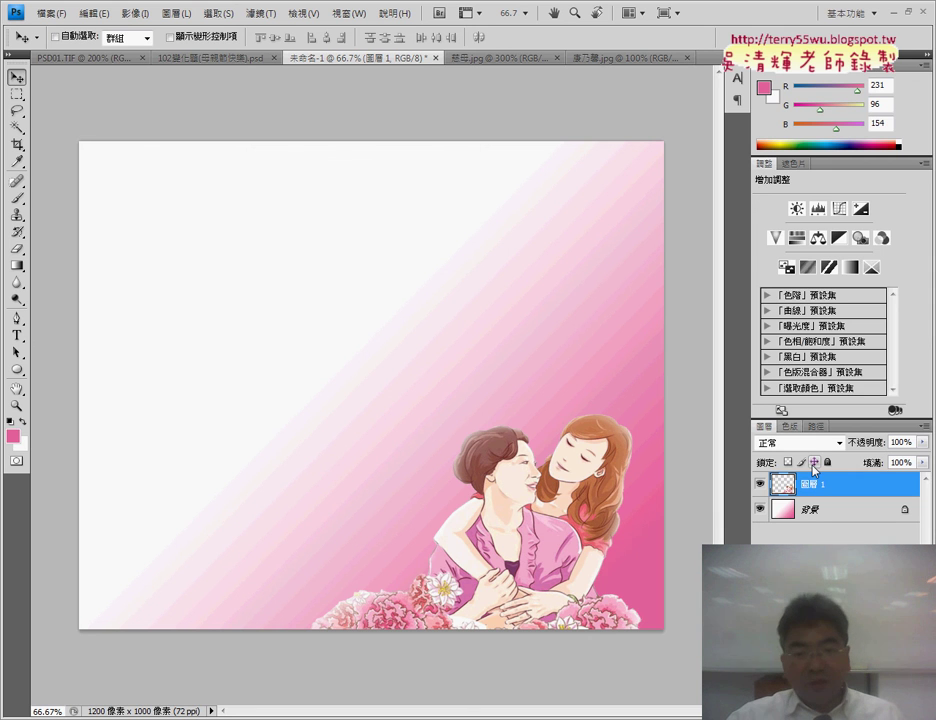
Rename layer 圖層 1 to 慈母 in the Layers panel
left_click_drag(448, 673, 493, 683)
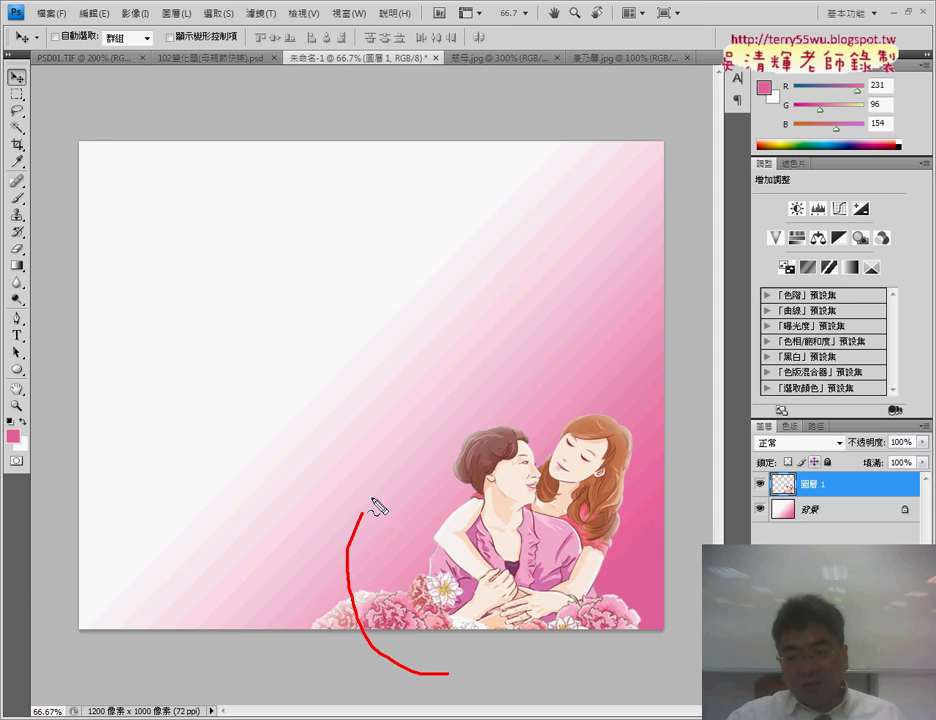
left_click_drag(795, 468, 805, 495)
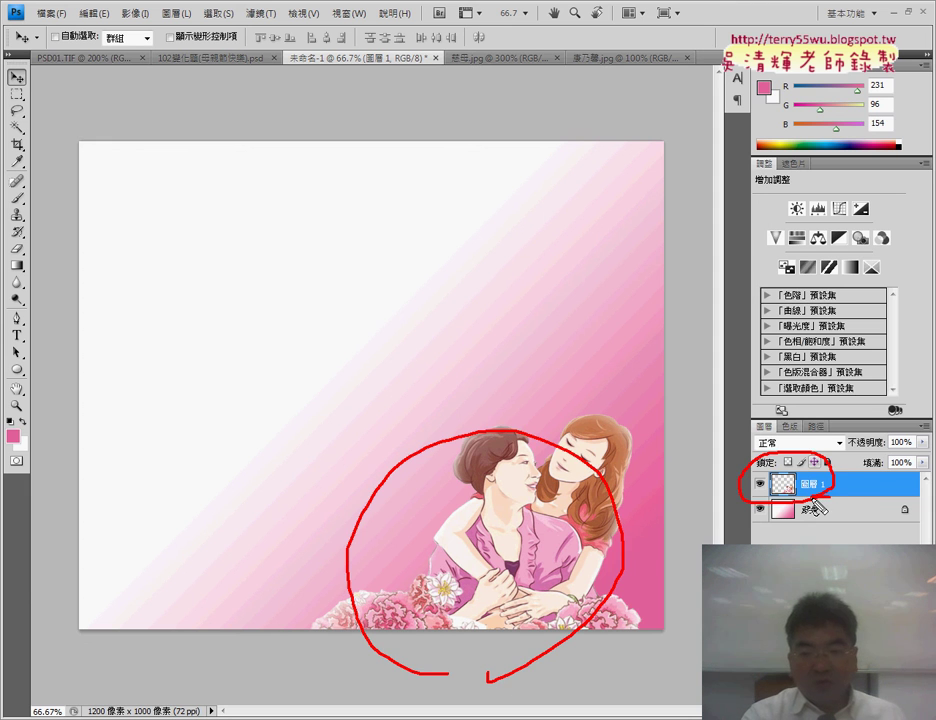
key("Escape")
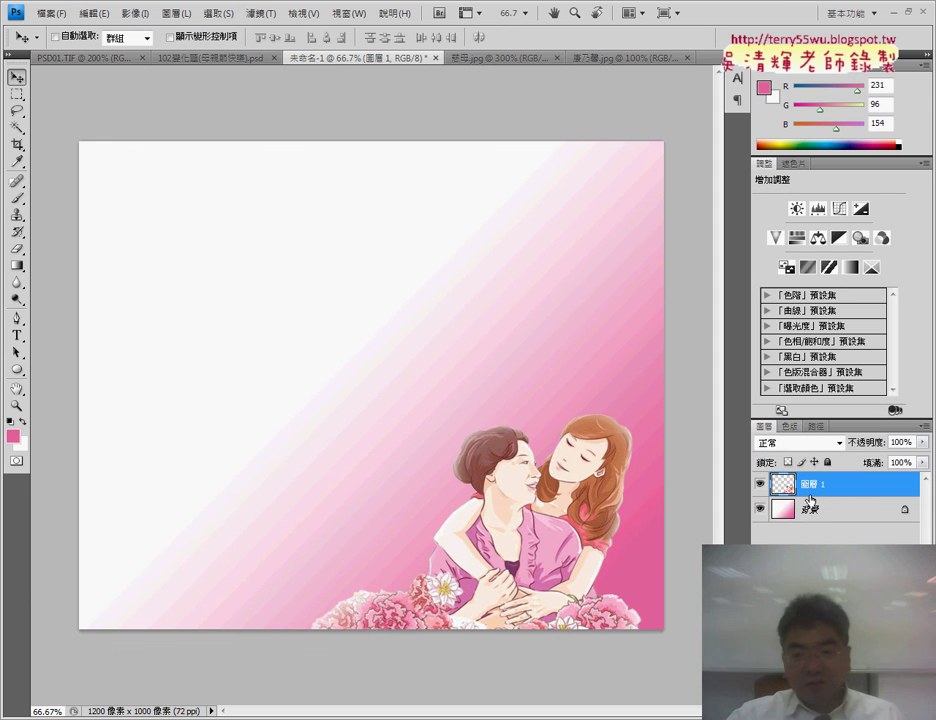
double_click(808, 487)
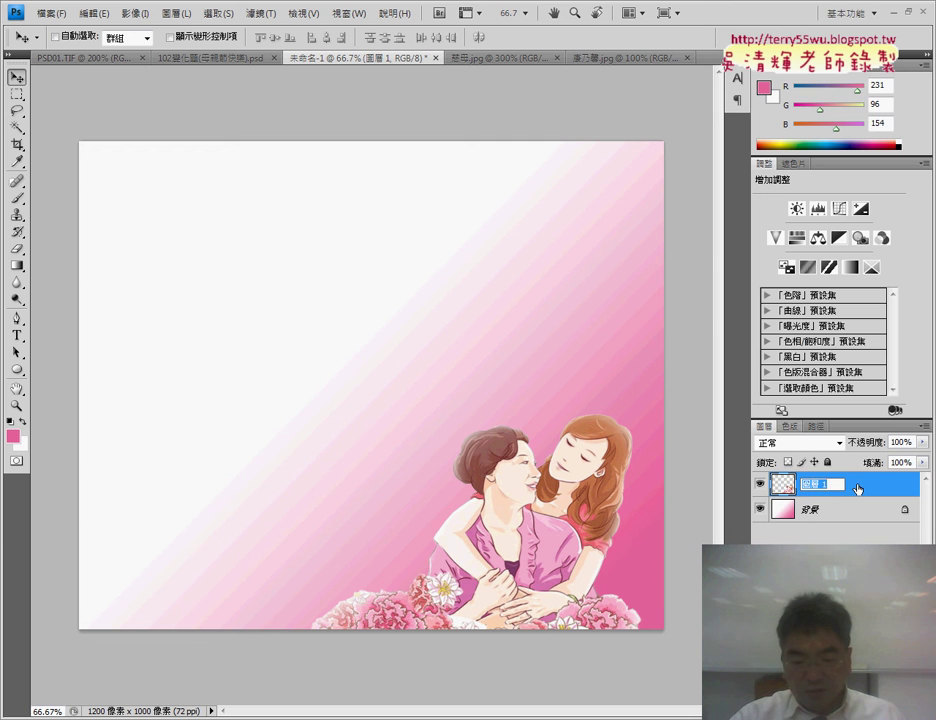
type("ㄅ")
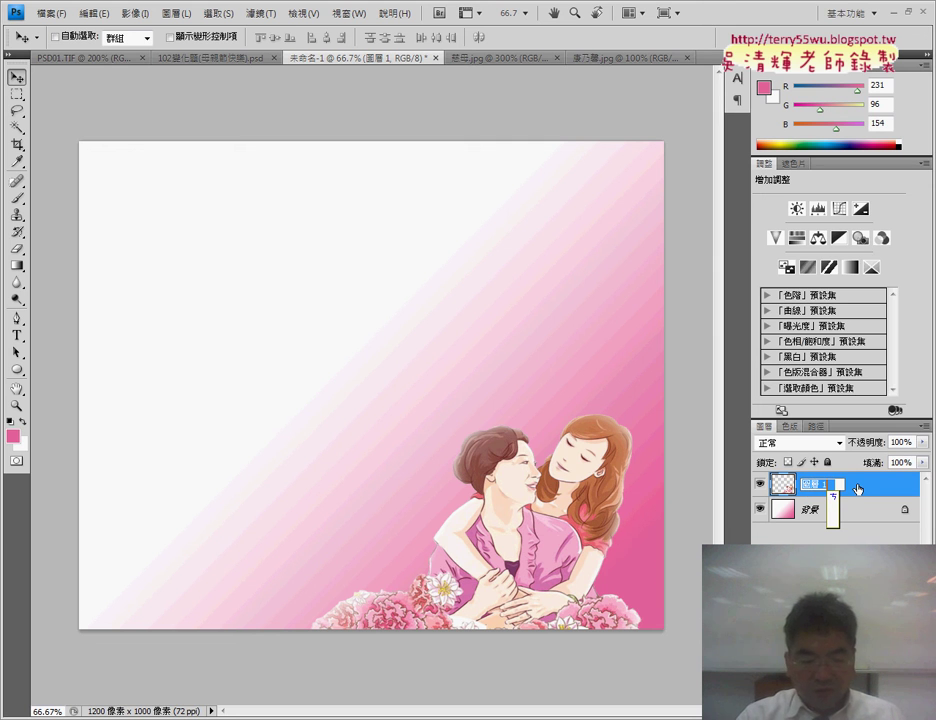
type("慈母")
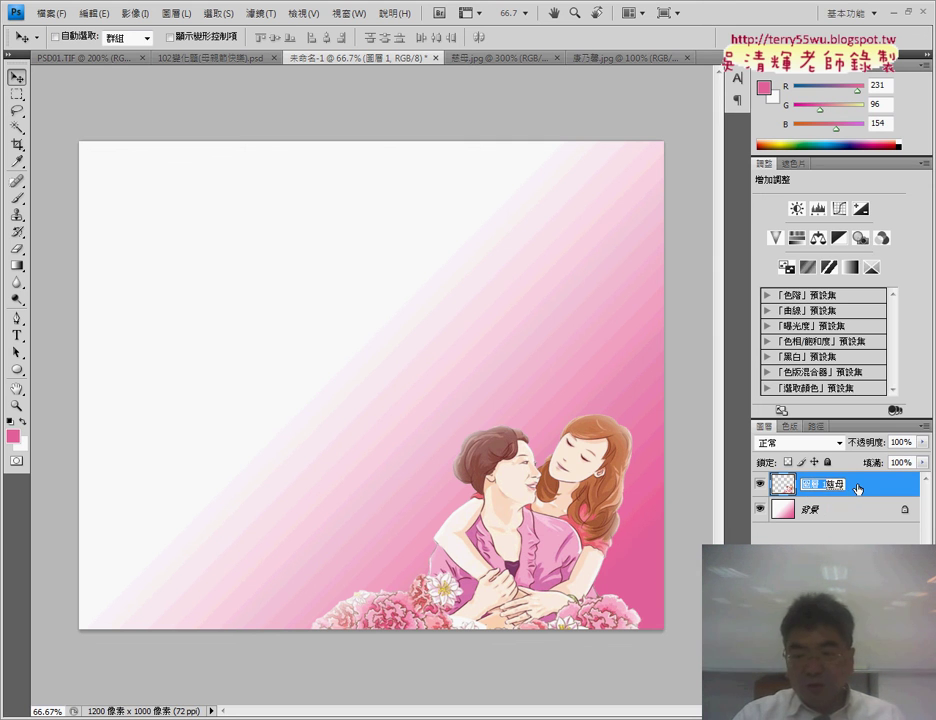
key("BackSpace")
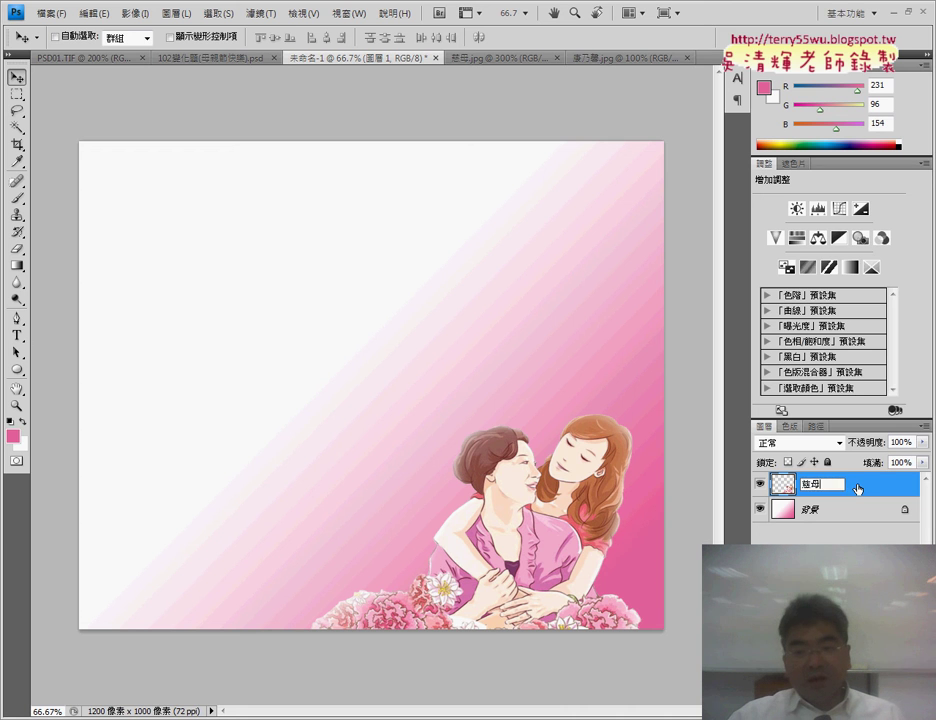
key("Return")
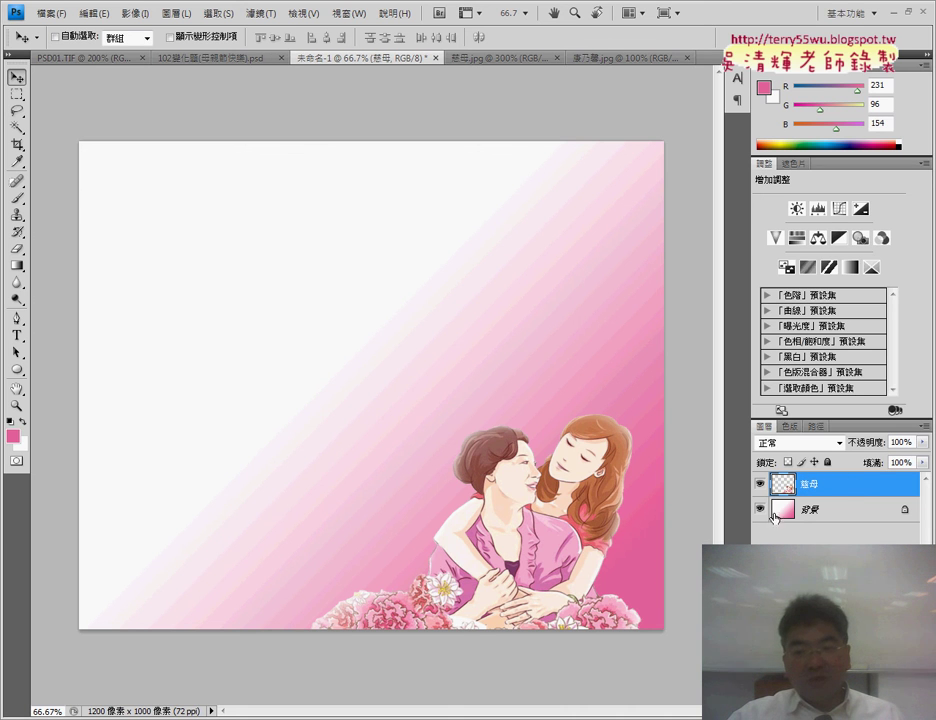
left_click(830, 510)
left_click(831, 486)
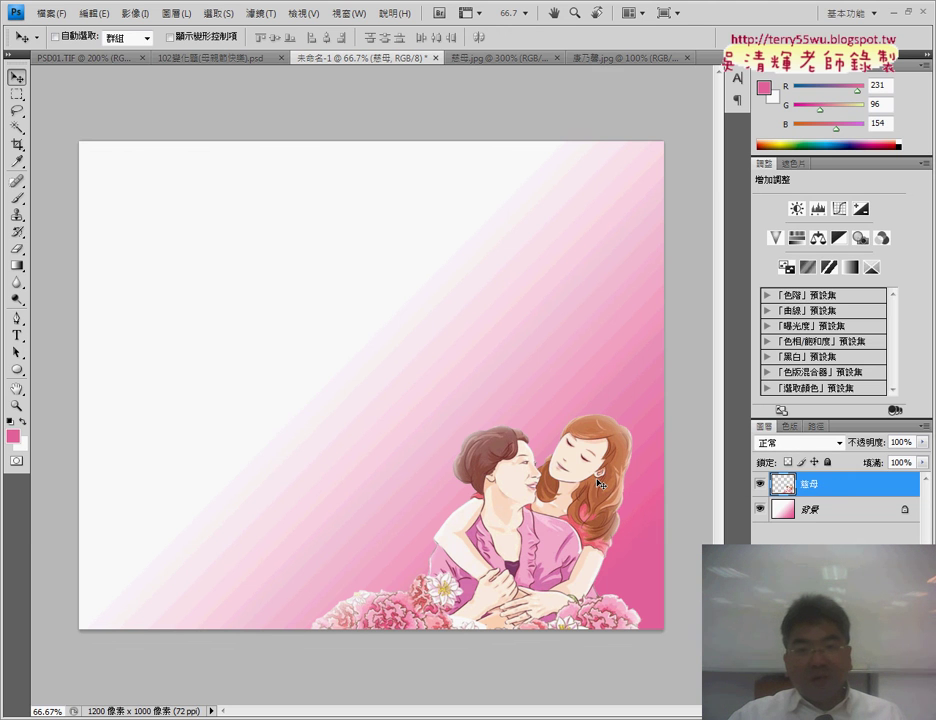
In 康乃馨.jpg at 300%, magic-wand the white background and invert to select the carnation
left_click(618, 58)
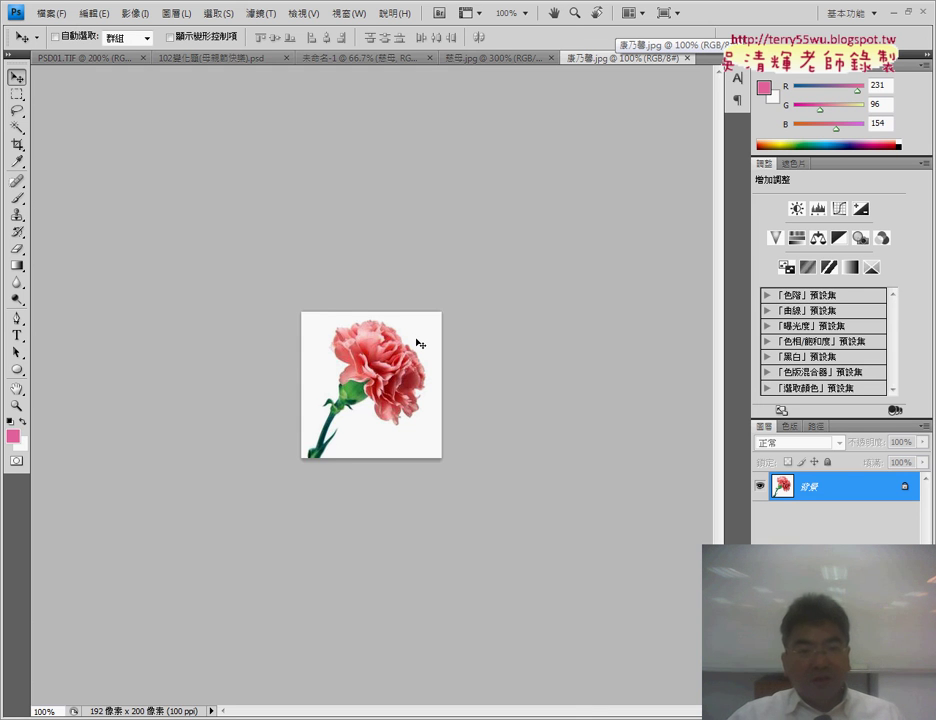
key("ctrl+plus")
key("ctrl+plus")
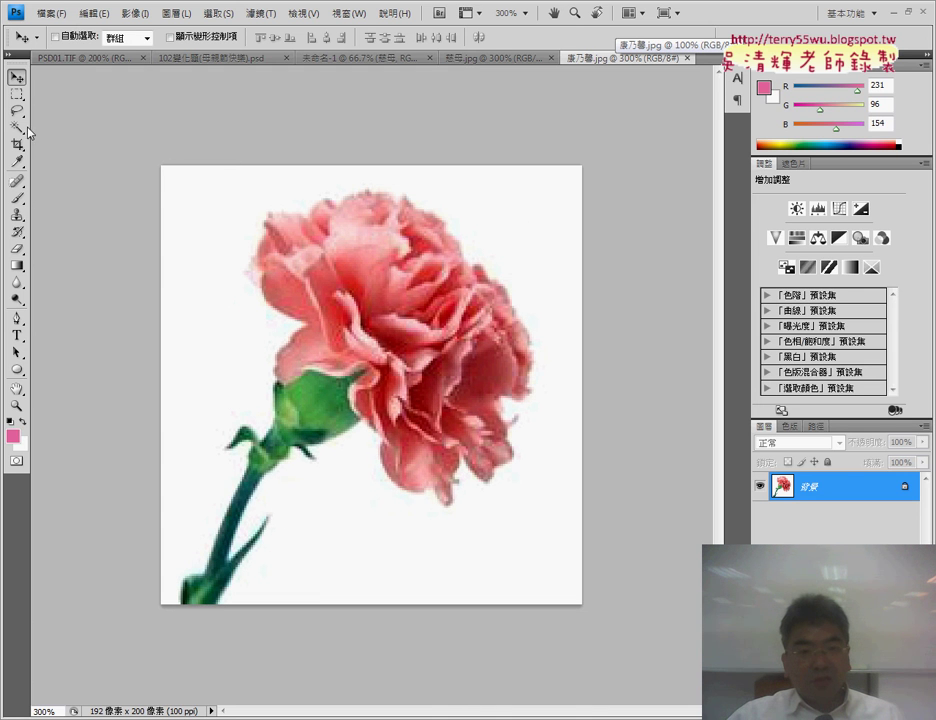
left_click(20, 128)
left_click(187, 206)
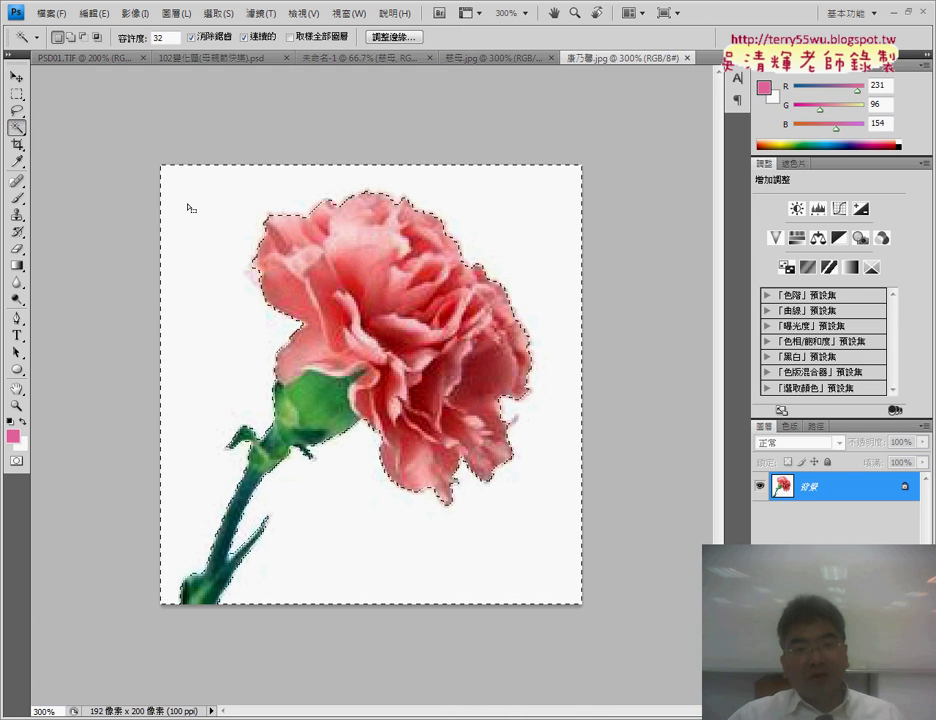
left_click(226, 20)
left_click(225, 78)
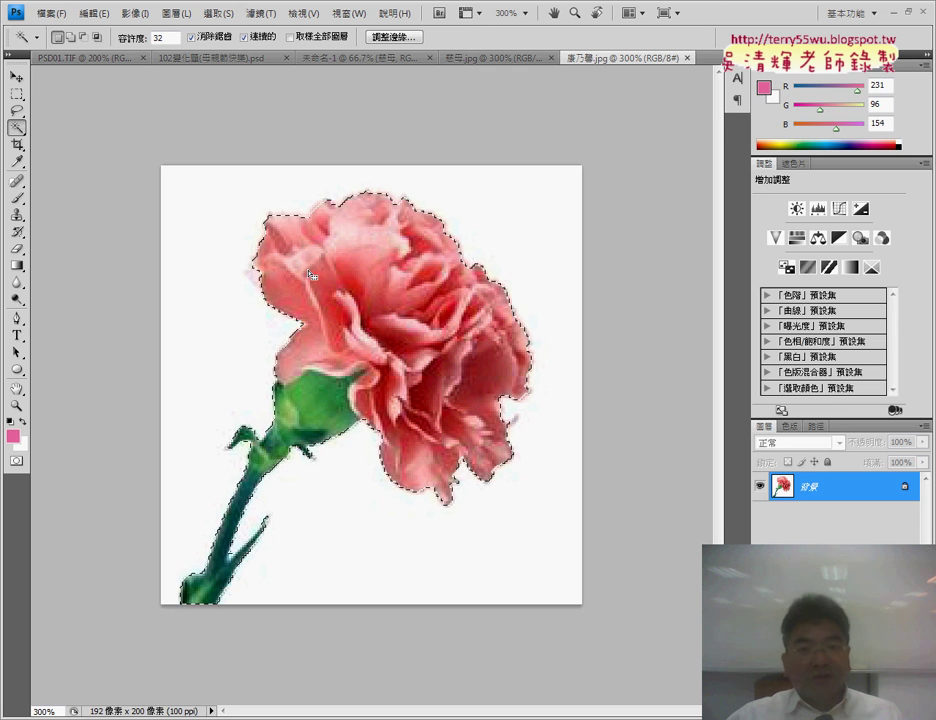
left_click(337, 58)
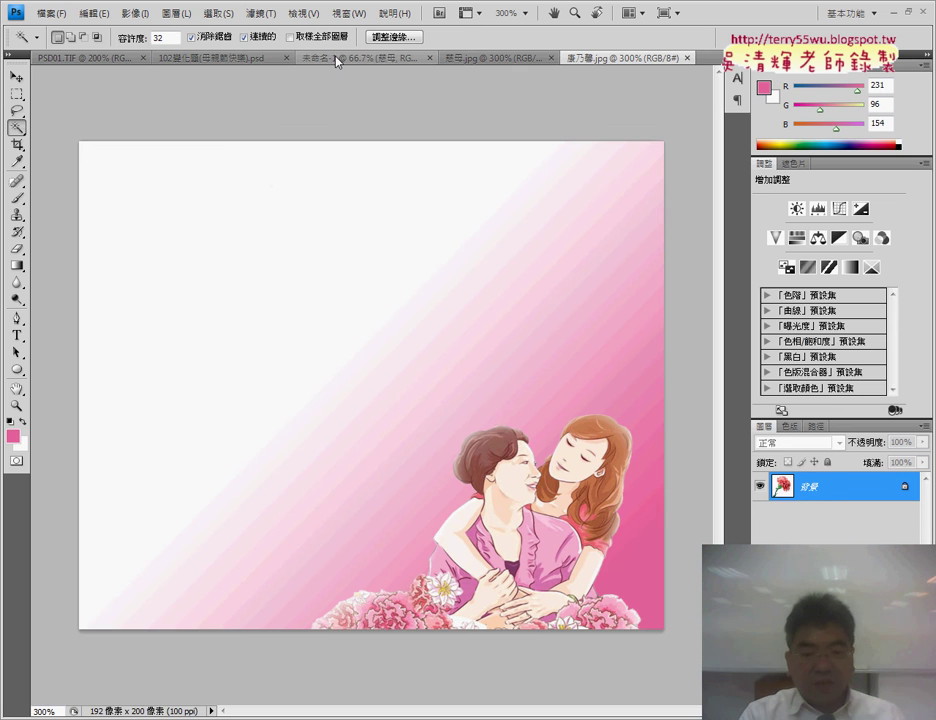
Paste the carnation onto the card and move it toward the upper left
key("ctrl+v")
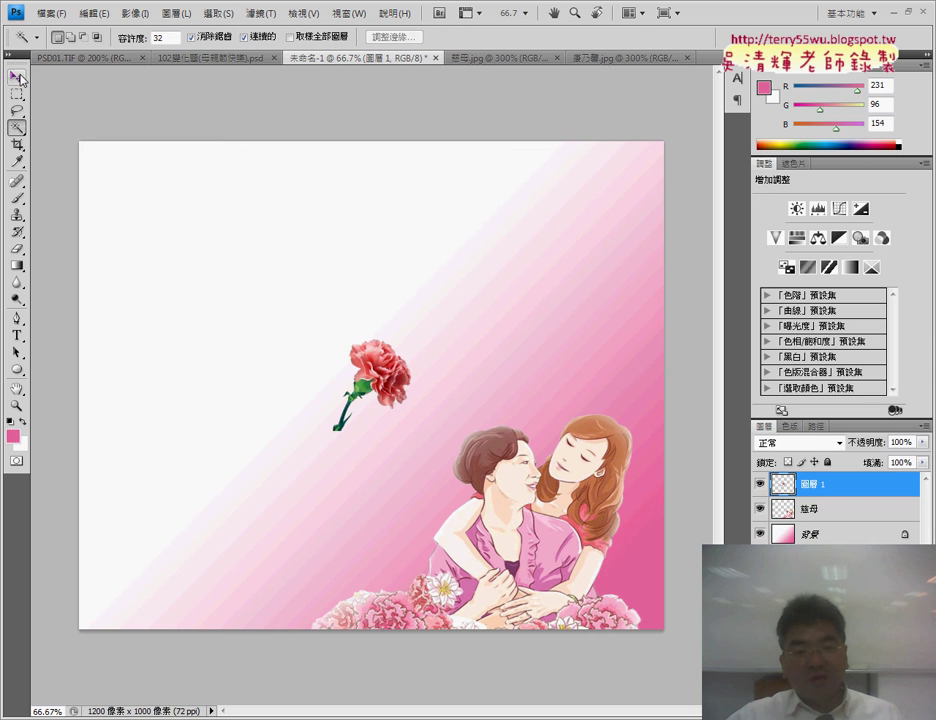
key("v")
left_click_drag(362, 385, 248, 305)
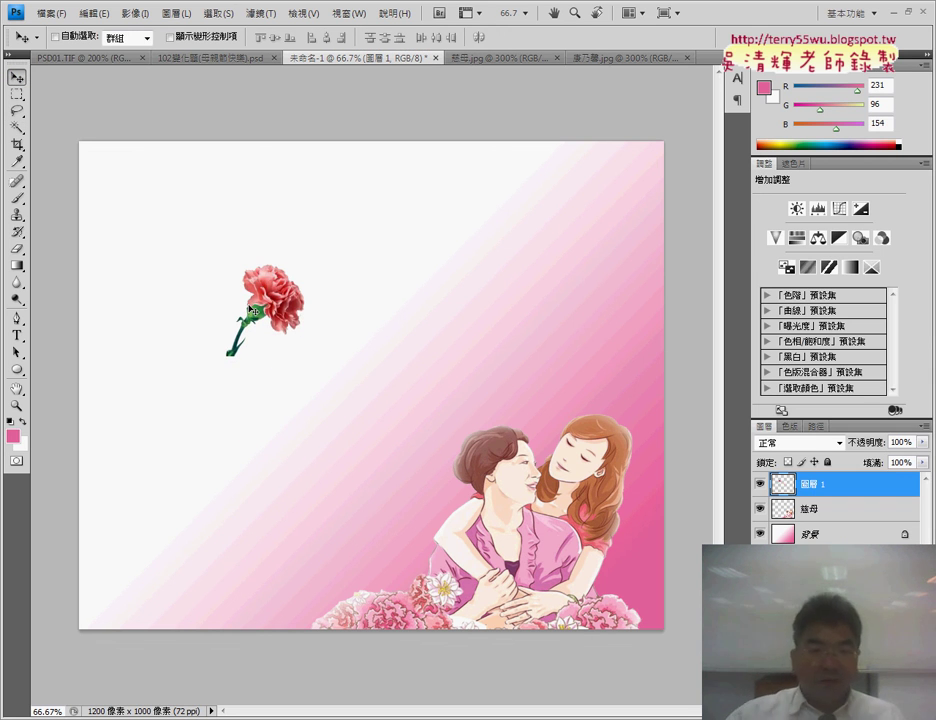
left_click(252, 311)
Enlarge the carnation, rotate it about 20° counter-clockwise, and place it in the bottom-left corner
key("ctrl+t")
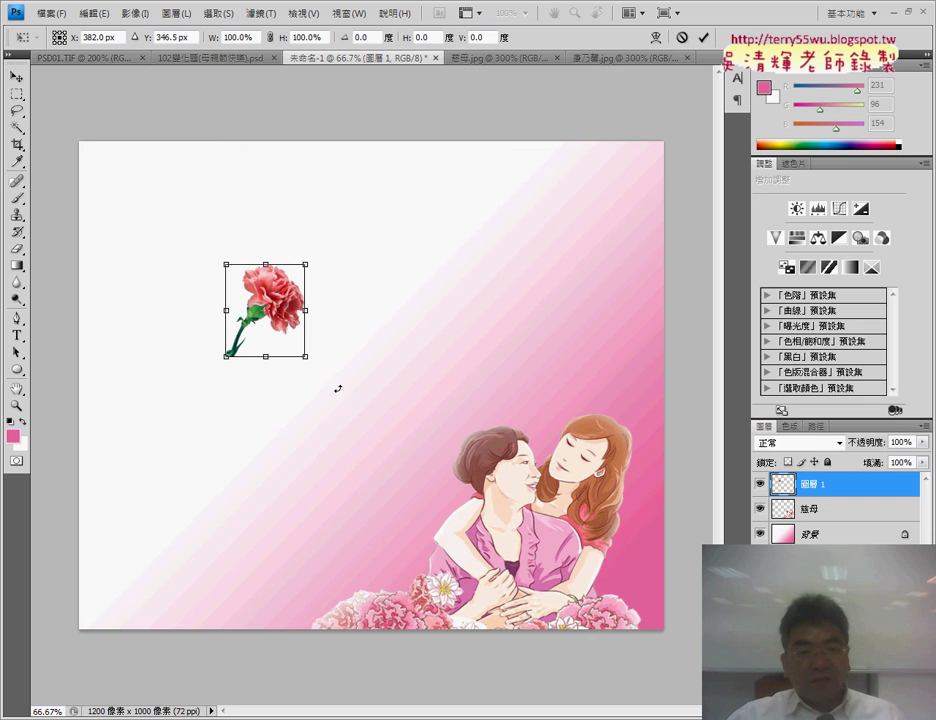
mouse_move(307, 357)
left_mouse_down()
mouse_move(330, 418)
mouse_move(321, 387)
left_mouse_up()
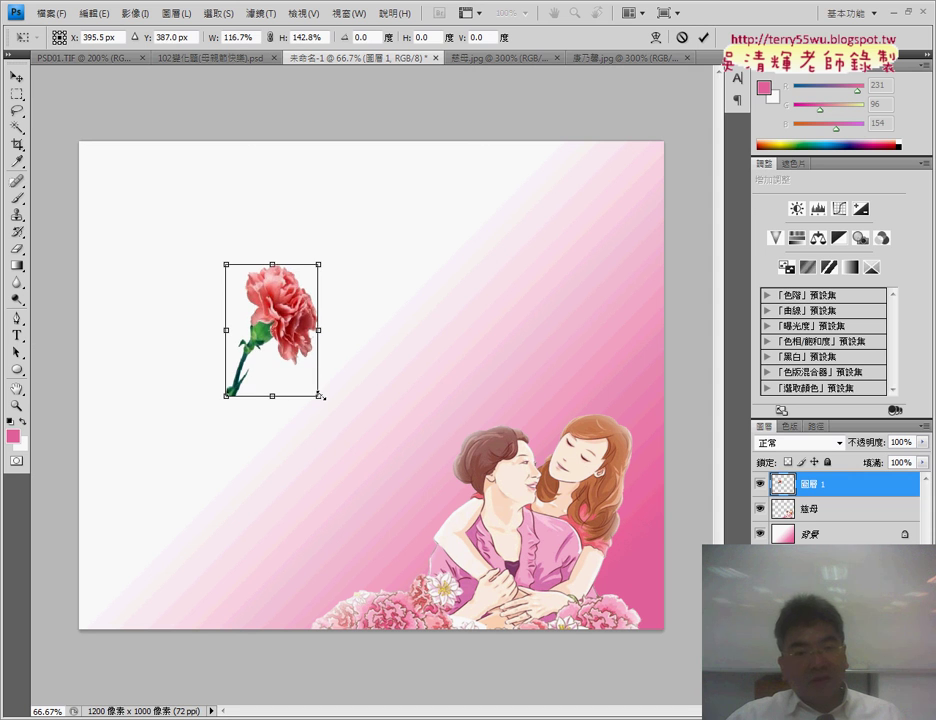
left_click_drag(348, 279, 310, 234)
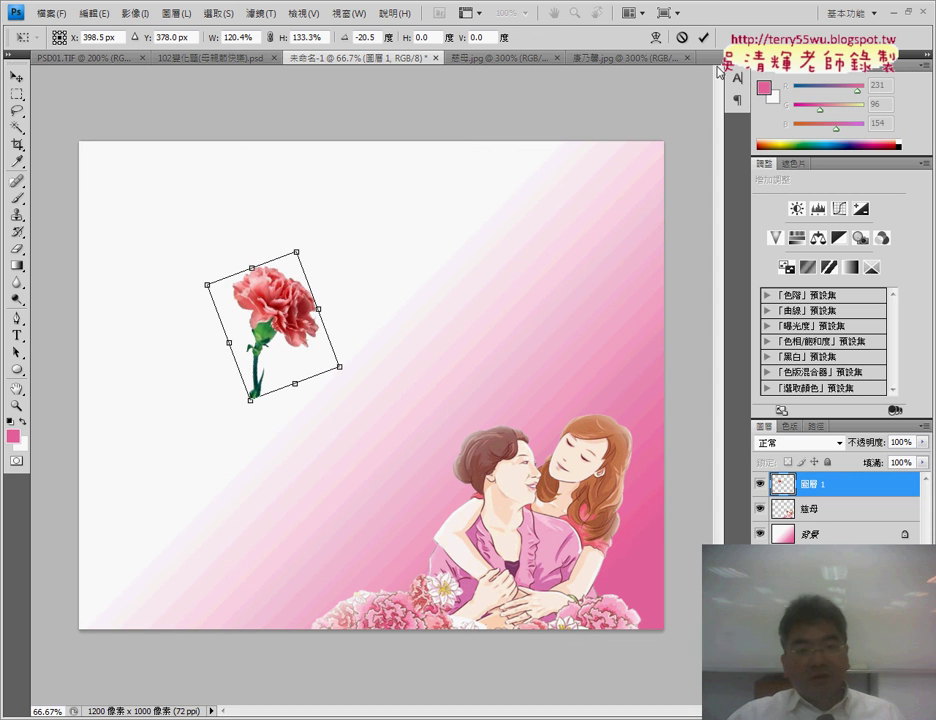
left_click(709, 40)
mouse_move(289, 330)
left_mouse_down()
mouse_move(286, 437)
mouse_move(156, 563)
left_mouse_up()
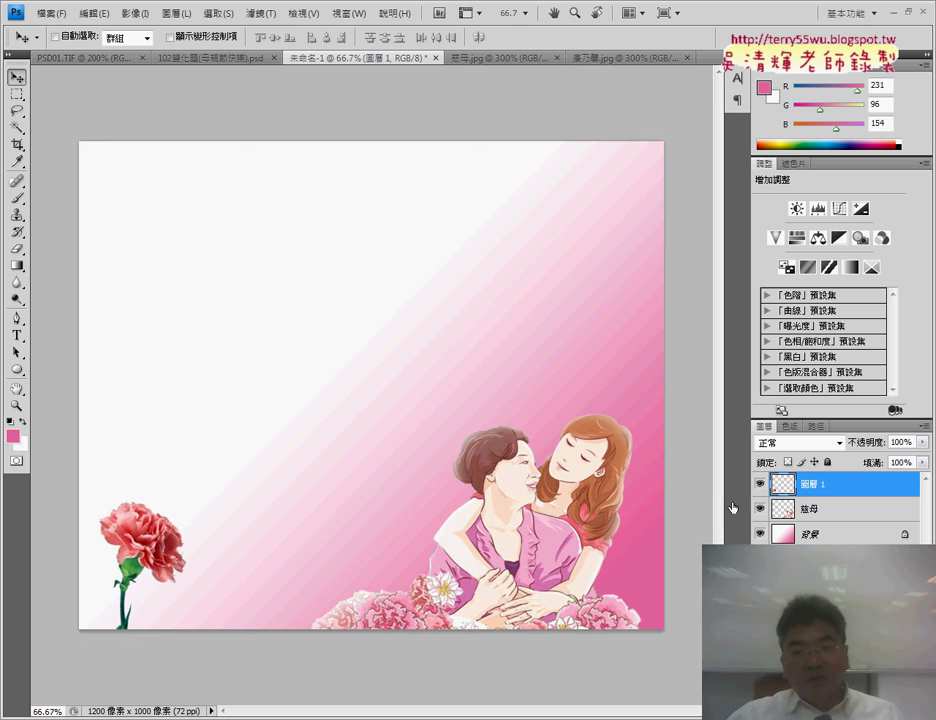
Rename the carnation layer to 康1
double_click(818, 484)
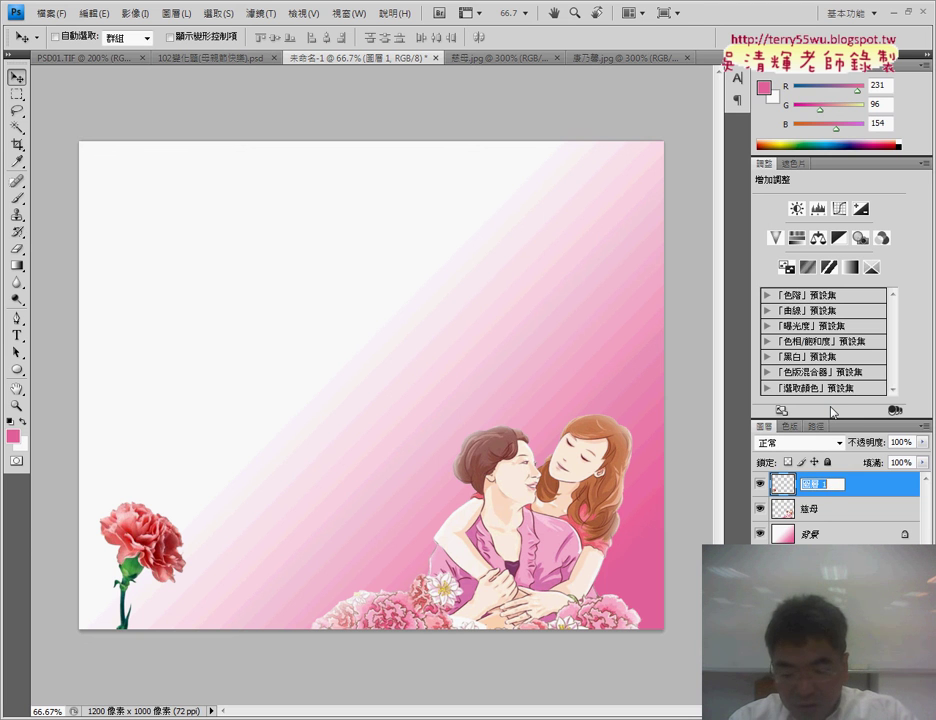
type("d")
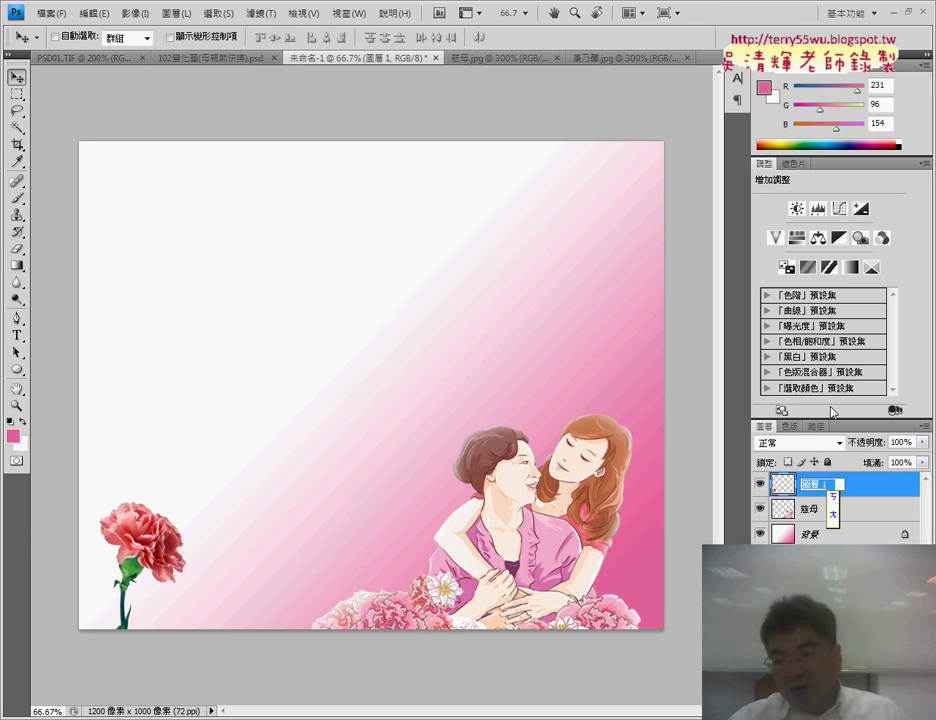
key("space")
key("Return")
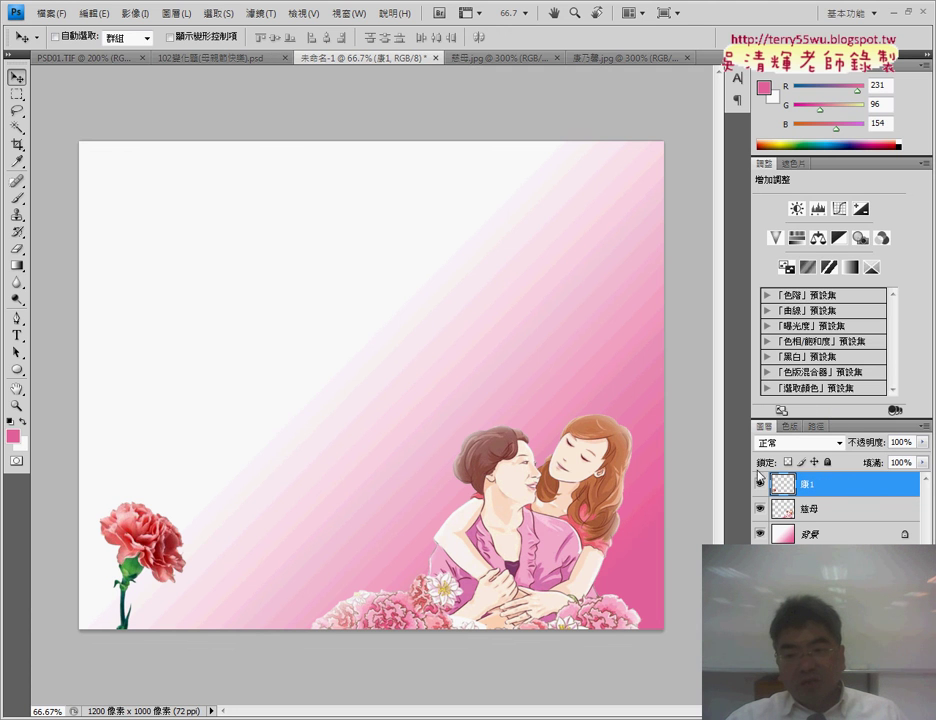
Duplicate the carnation layer as 康2 and place the copy beside the first carnation
right_click(806, 487)
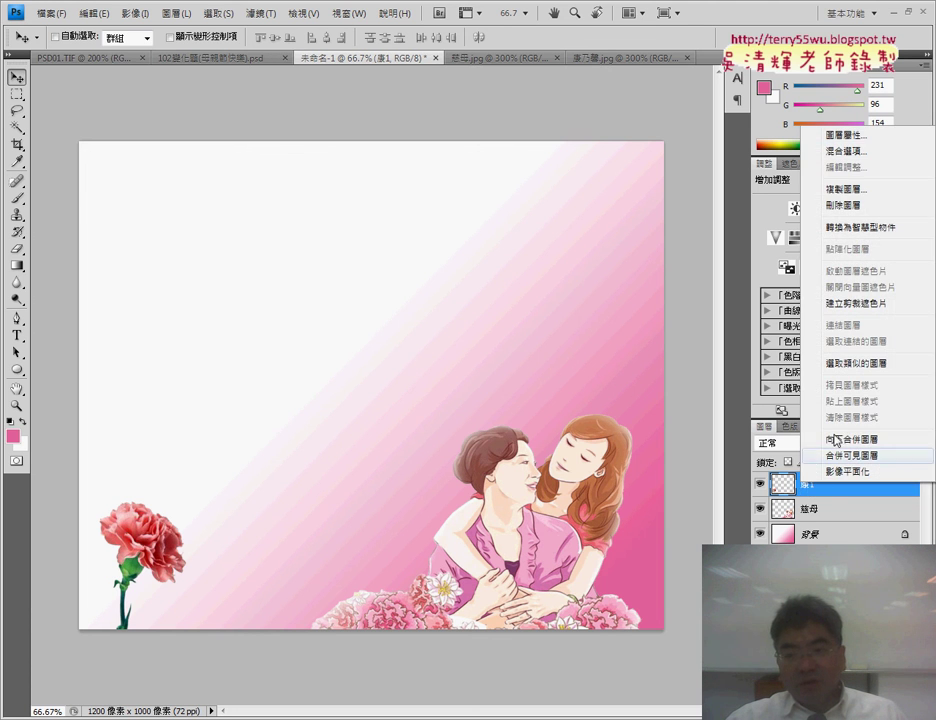
left_click(874, 191)
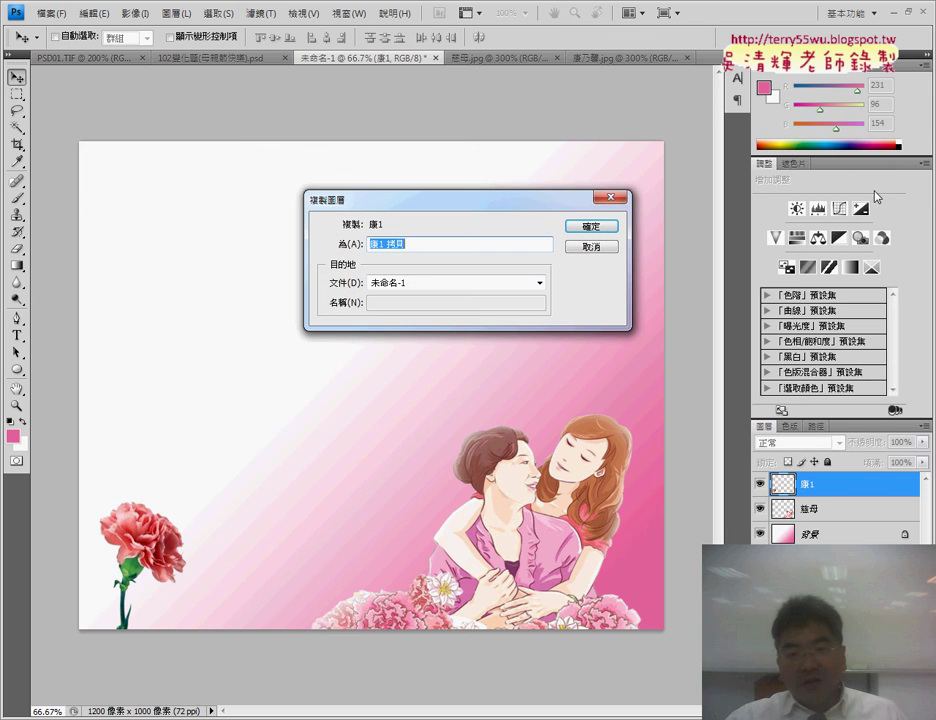
left_click_drag(380, 244, 495, 221)
type("2")
key("Return")
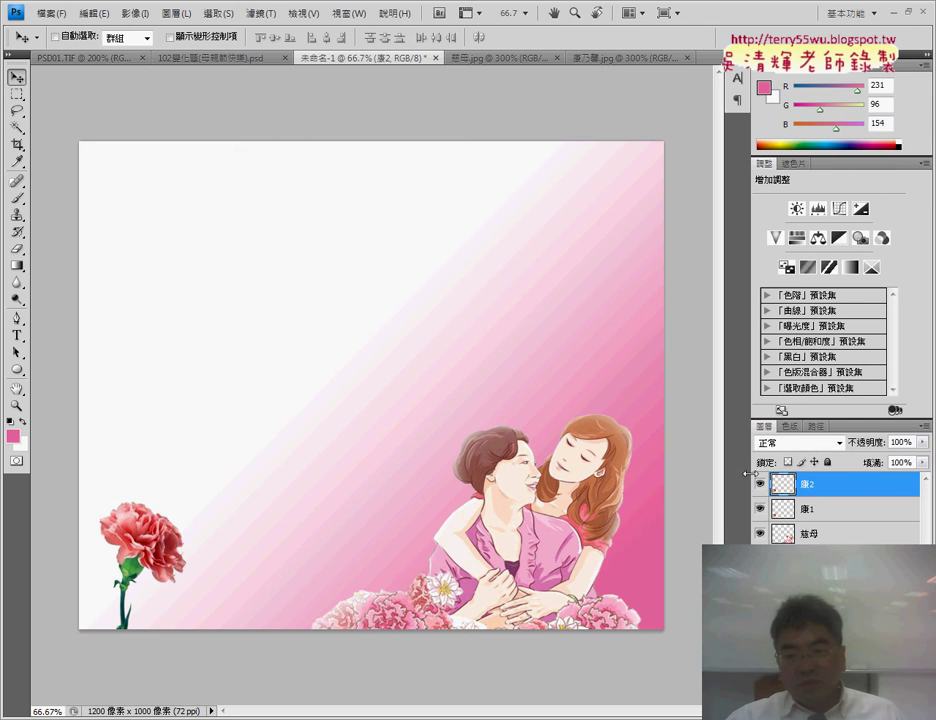
left_click(819, 515)
left_click(828, 489)
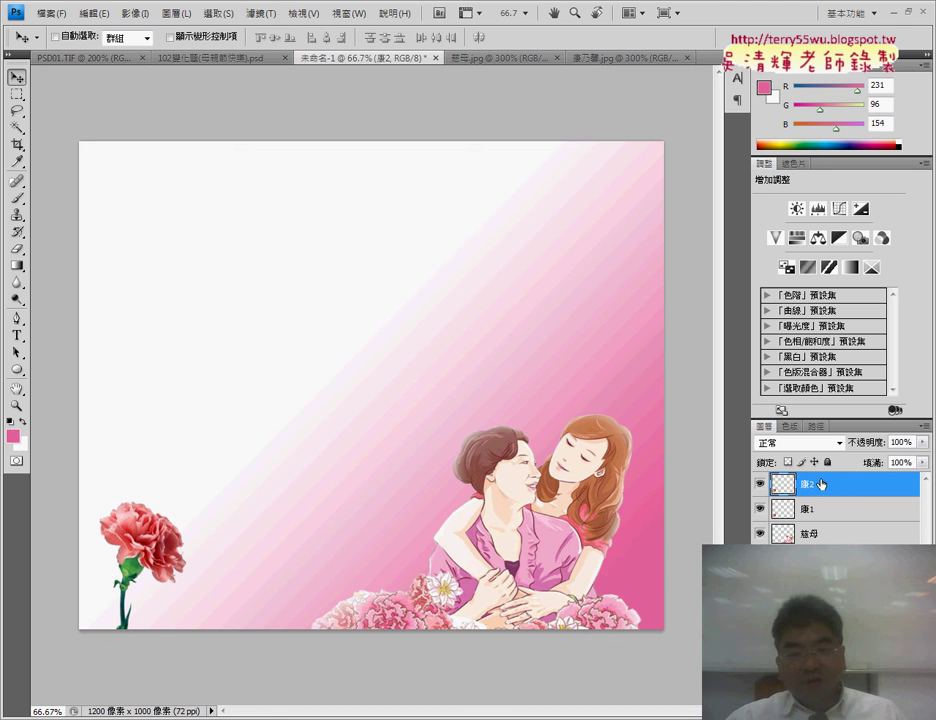
mouse_move(149, 546)
left_mouse_down()
mouse_move(247, 546)
mouse_move(231, 546)
left_mouse_up()
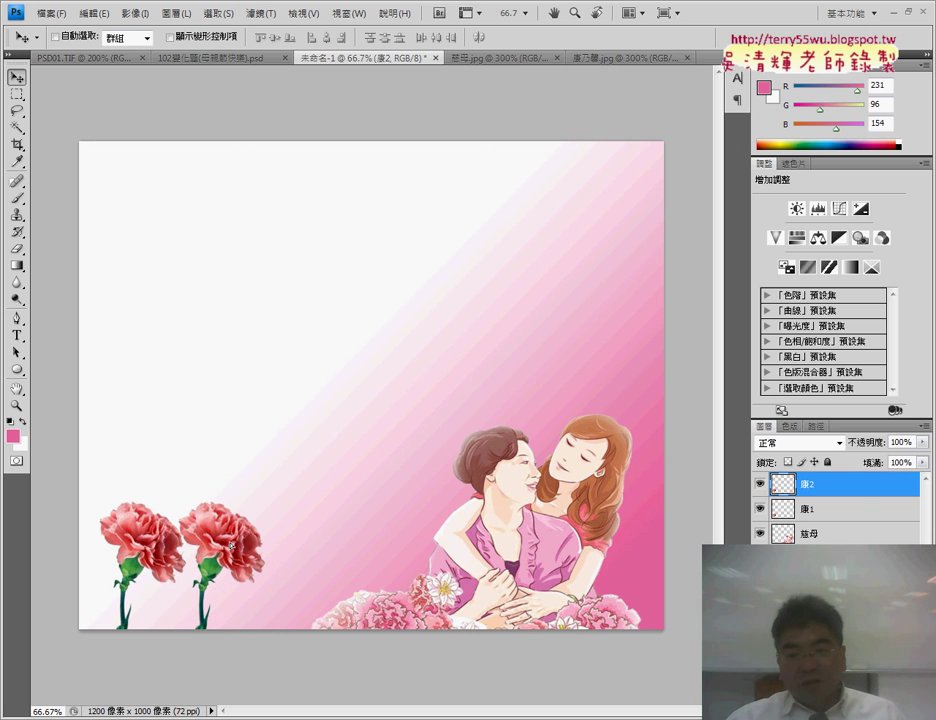
Duplicate carnation layer 康2 as 康3 and place the copy just right of the second carnation
right_click(829, 492)
left_click(825, 188)
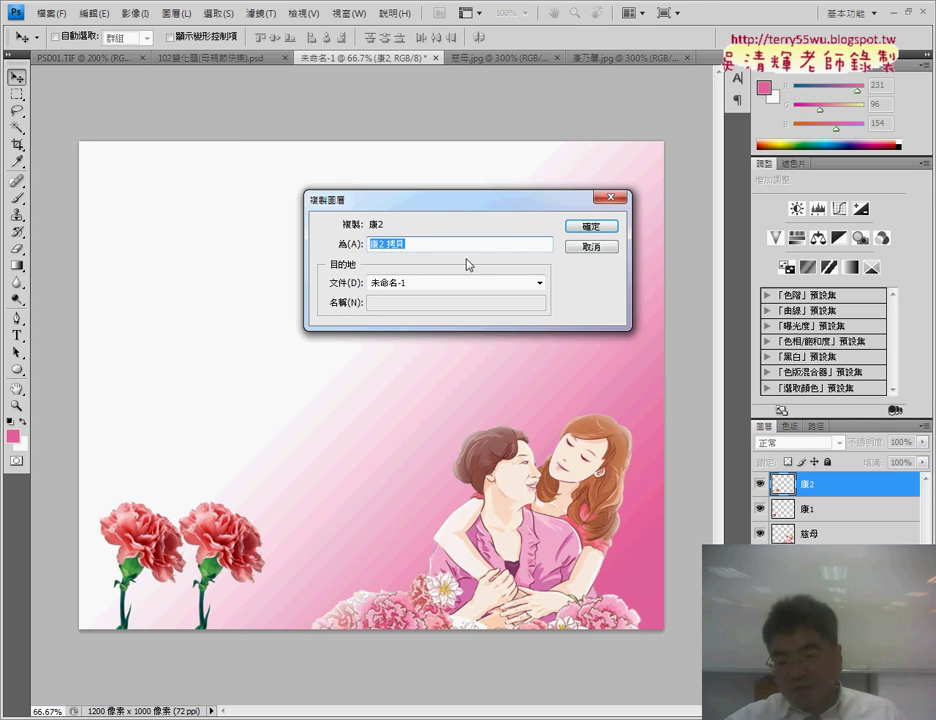
key("Return")
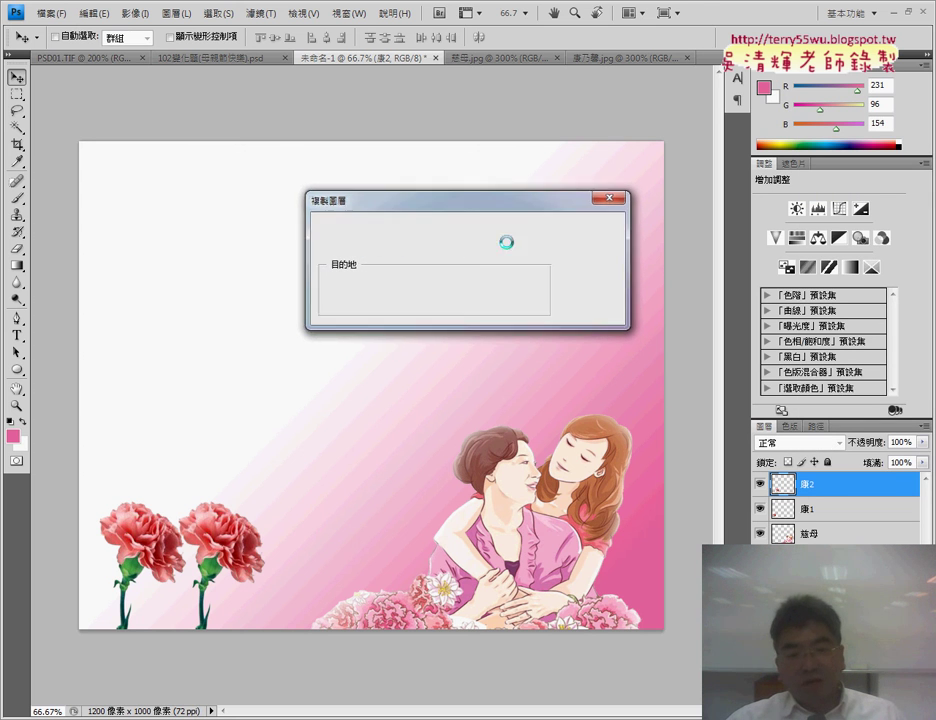
left_click_drag(233, 547, 331, 548)
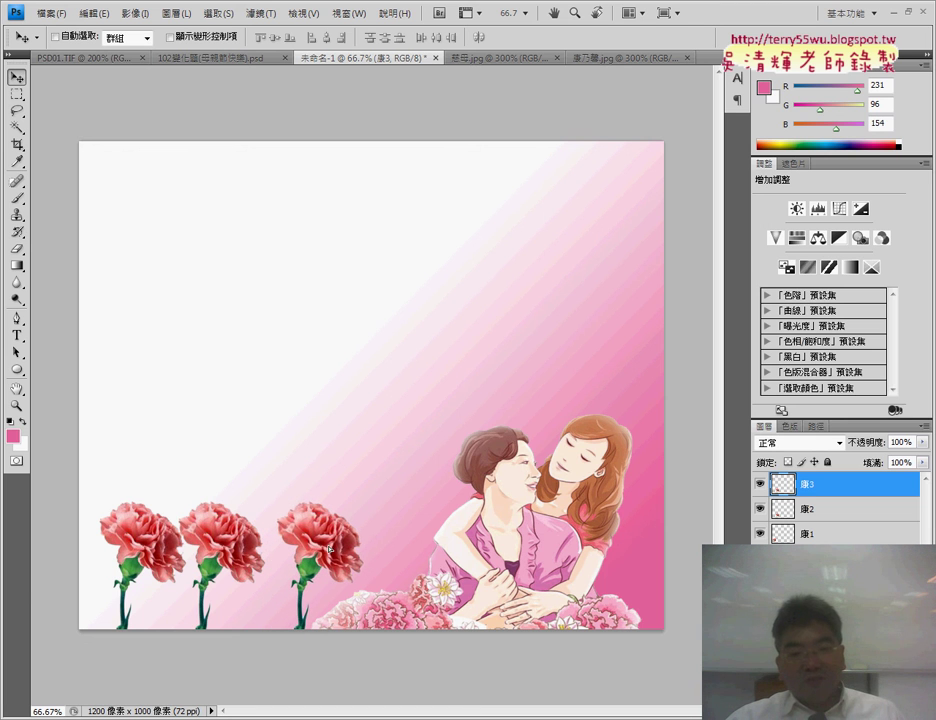
left_click_drag(331, 548, 322, 549)
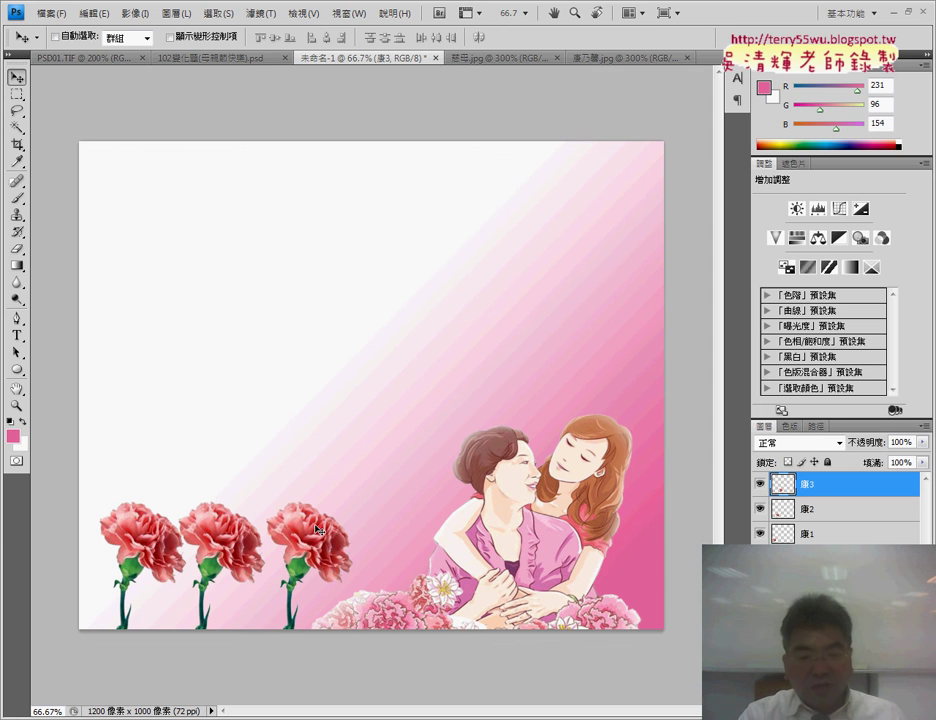
Enlarge carnation 康3 to about 120% × 123%, then select layer 康2
key("ctrl+t")
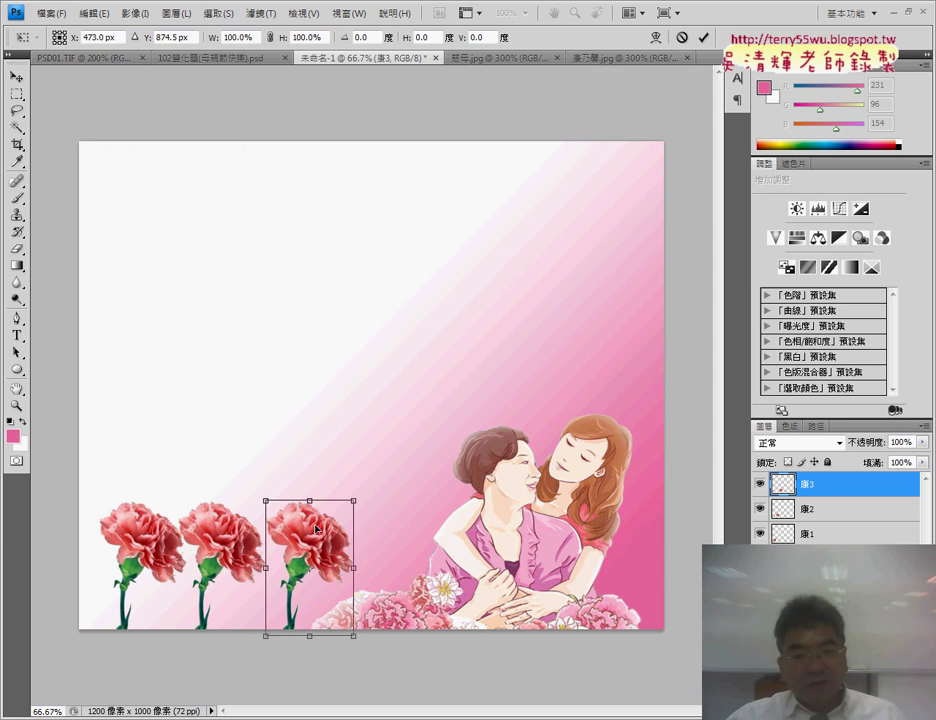
mouse_move(354, 498)
left_mouse_down()
mouse_move(388, 456)
mouse_move(371, 469)
left_mouse_up()
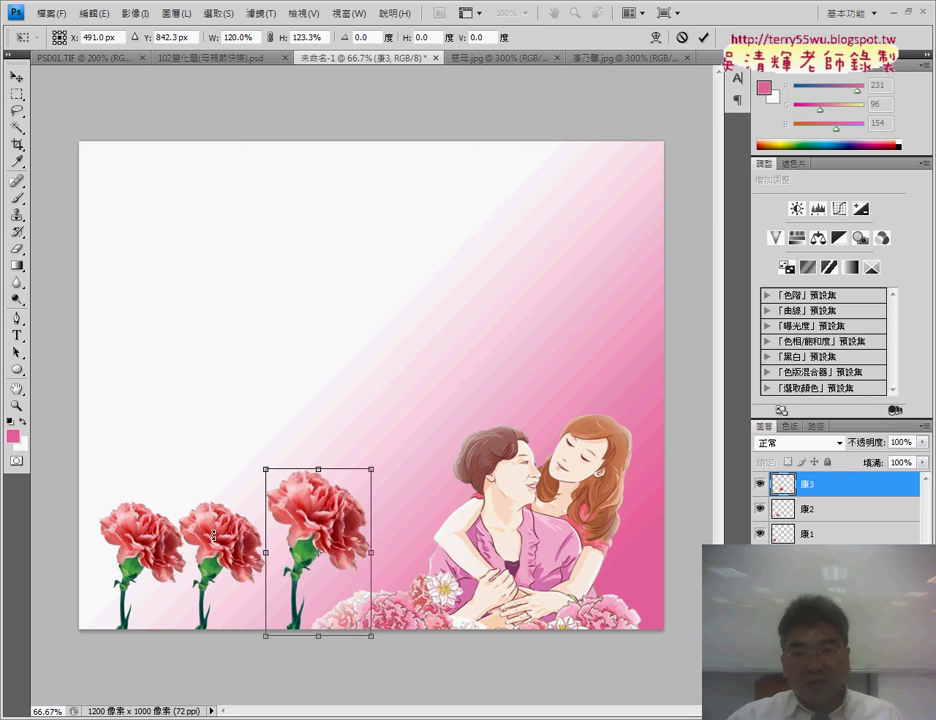
key("Return")
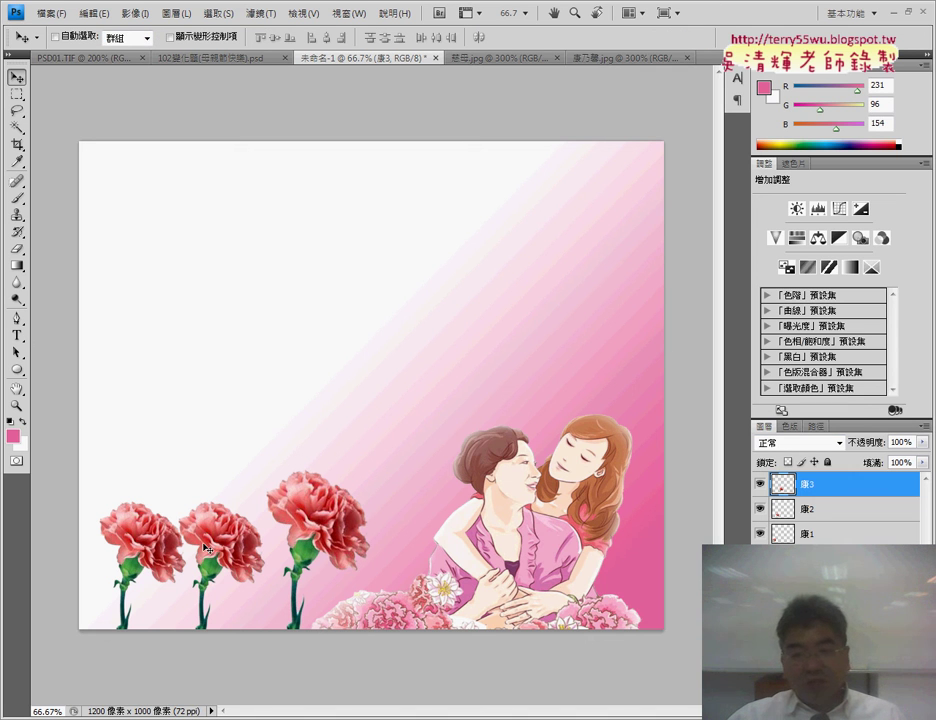
left_click(820, 510)
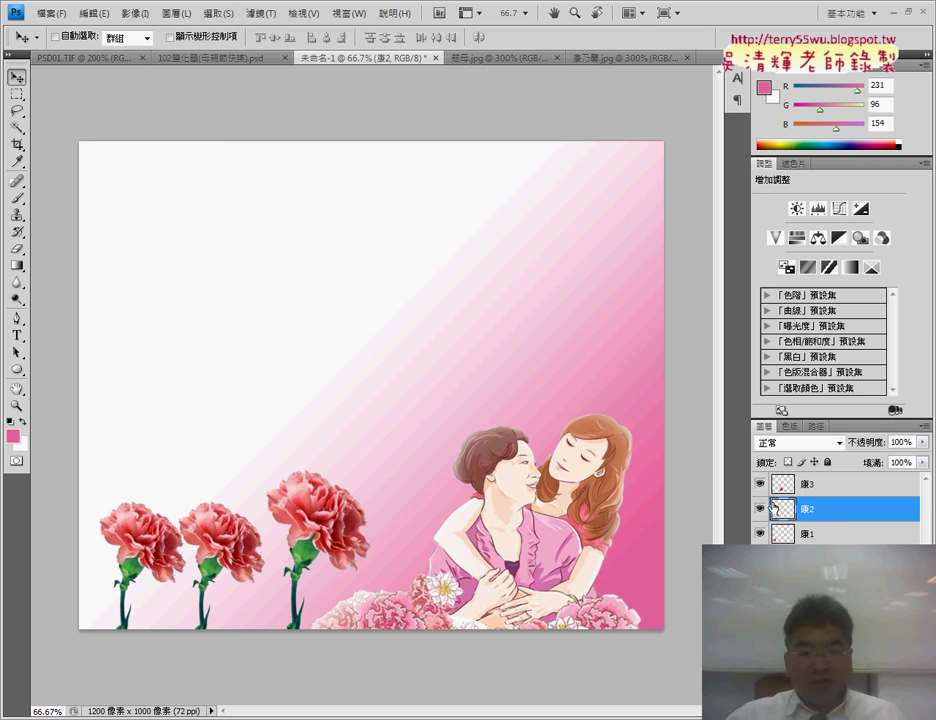
Scale up the second carnation (康2) slightly
key("ctrl+t")
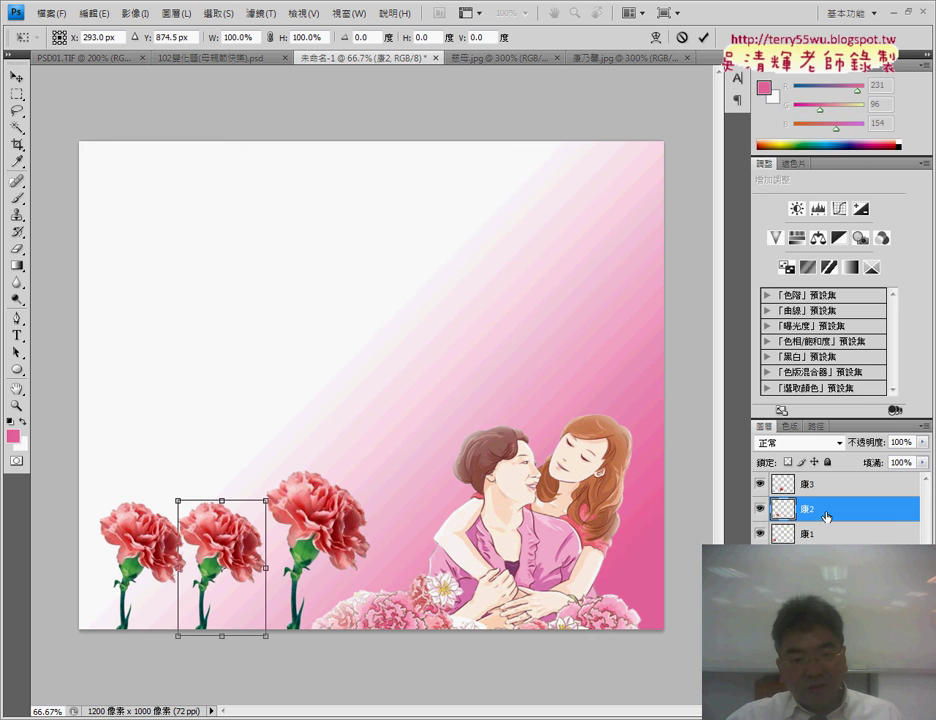
mouse_move(268, 497)
left_mouse_down()
mouse_move(282, 477)
mouse_move(276, 484)
left_mouse_up()
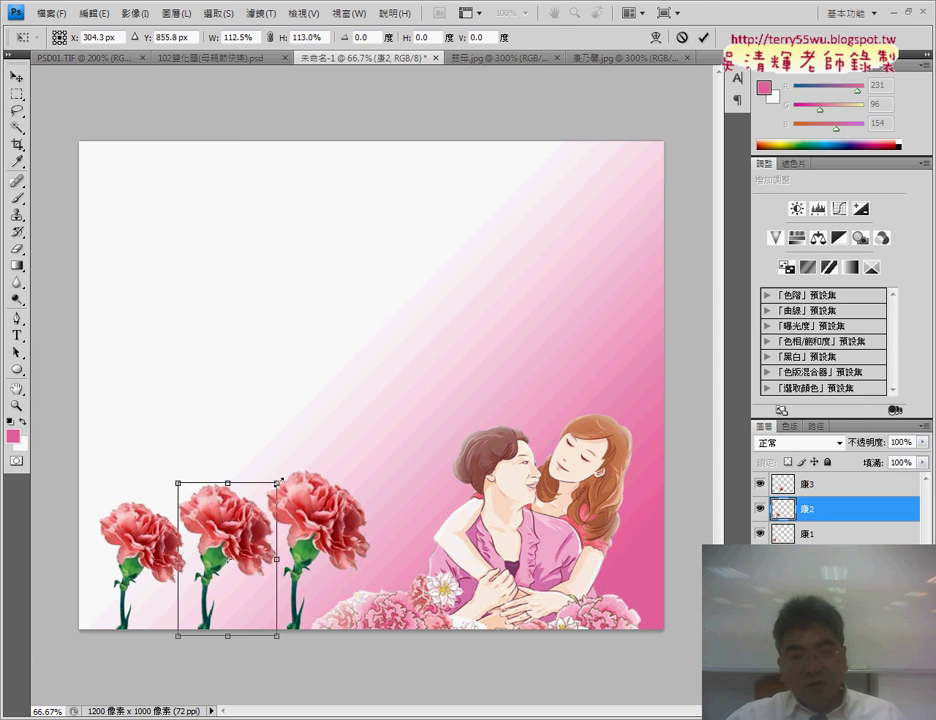
key("Return")
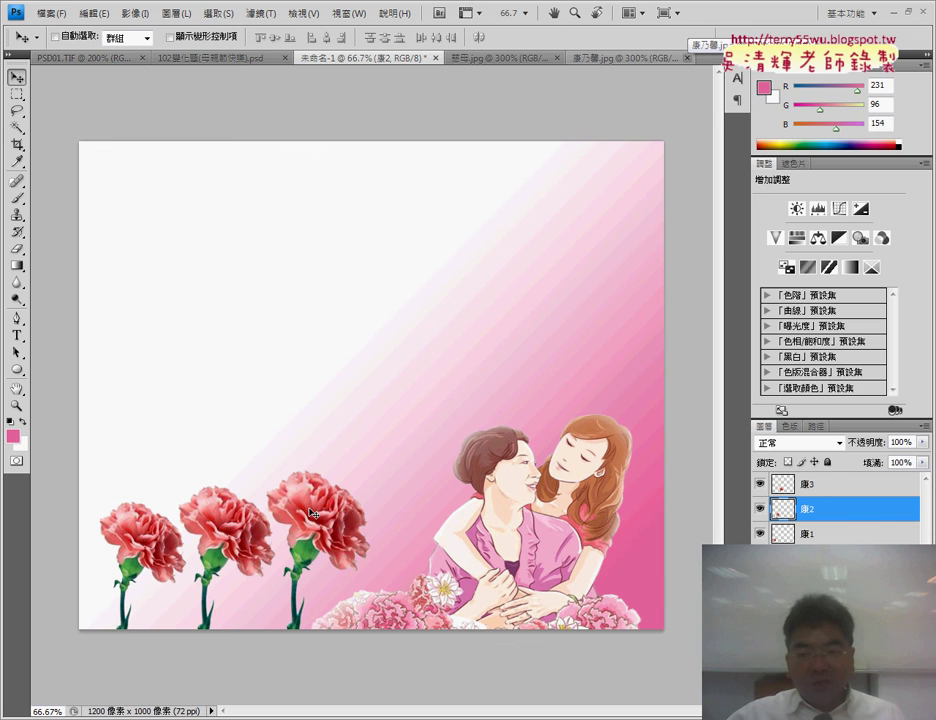
Check the background, 康1, 康2 and 康3 layers, then view the finished 102變化題(母親節快樂).psd card
left_click(800, 559)
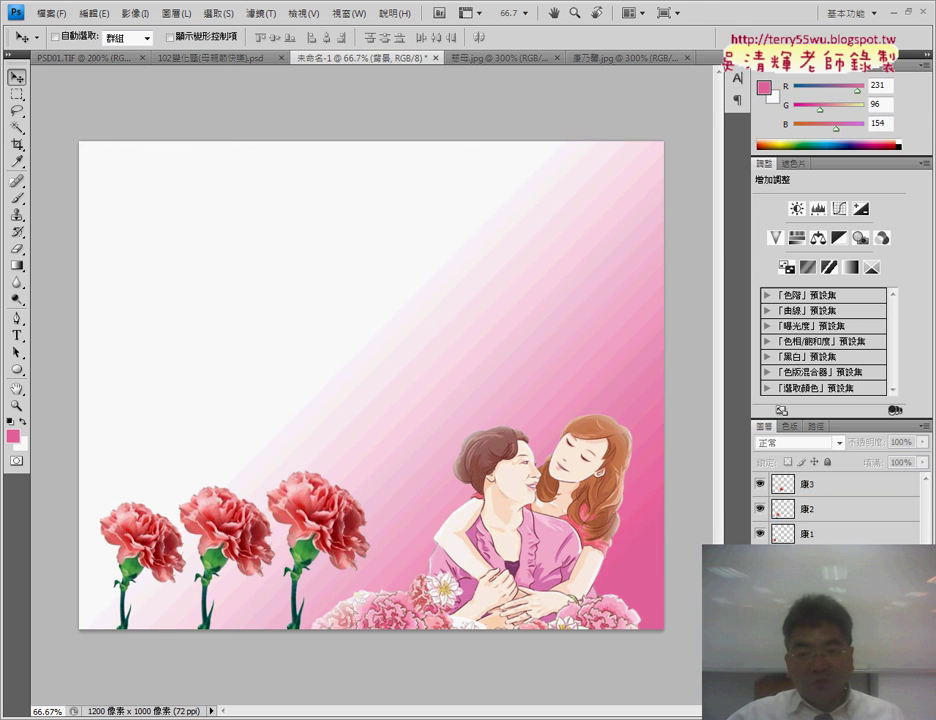
left_click(832, 534)
left_click(838, 508)
left_click(838, 489)
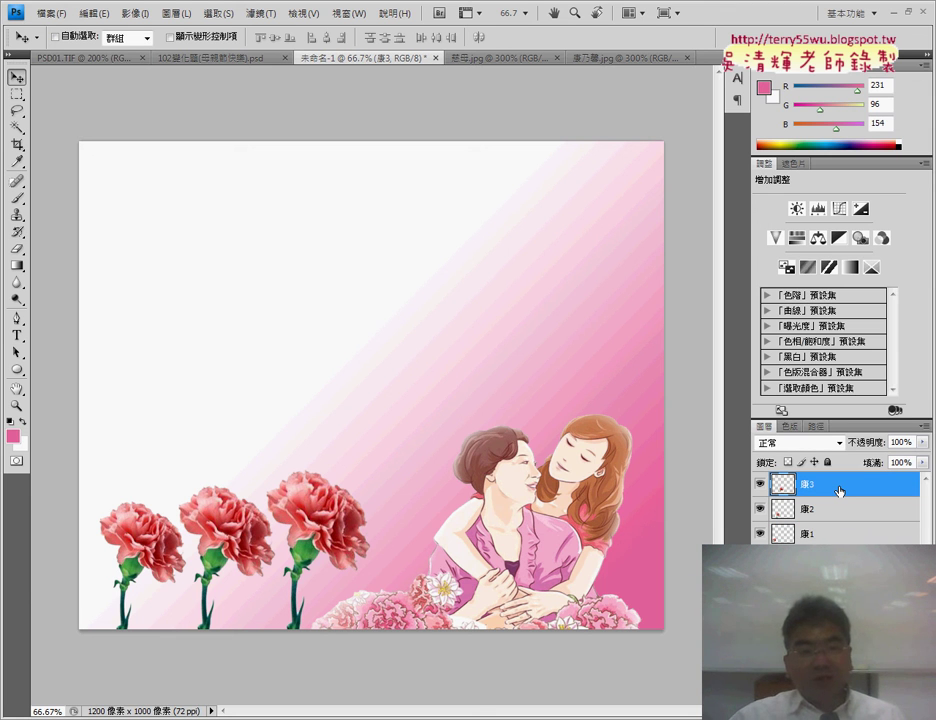
left_click(210, 58)
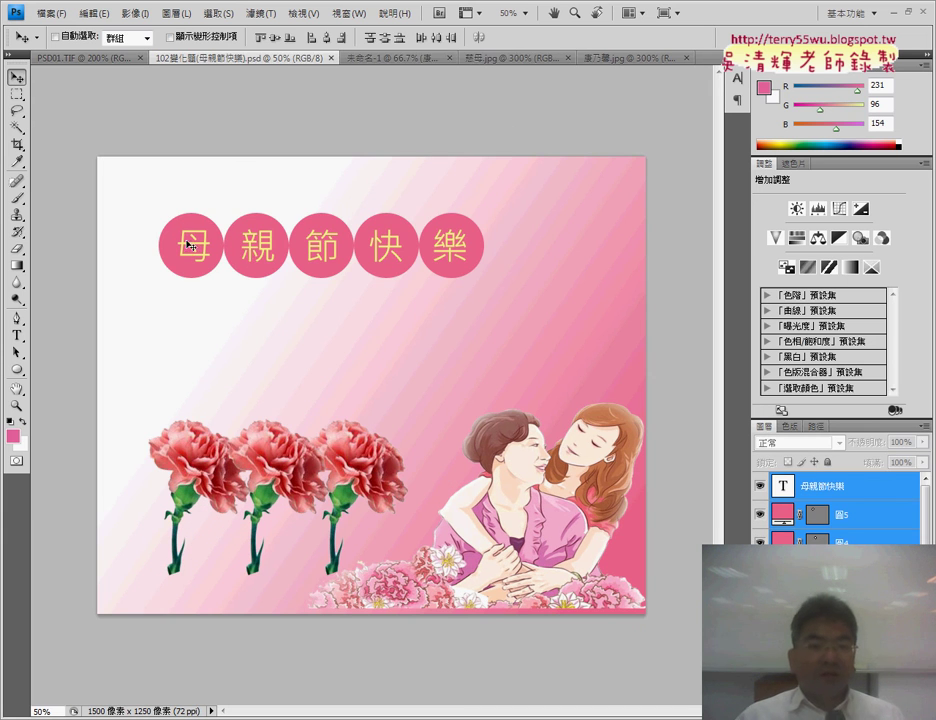